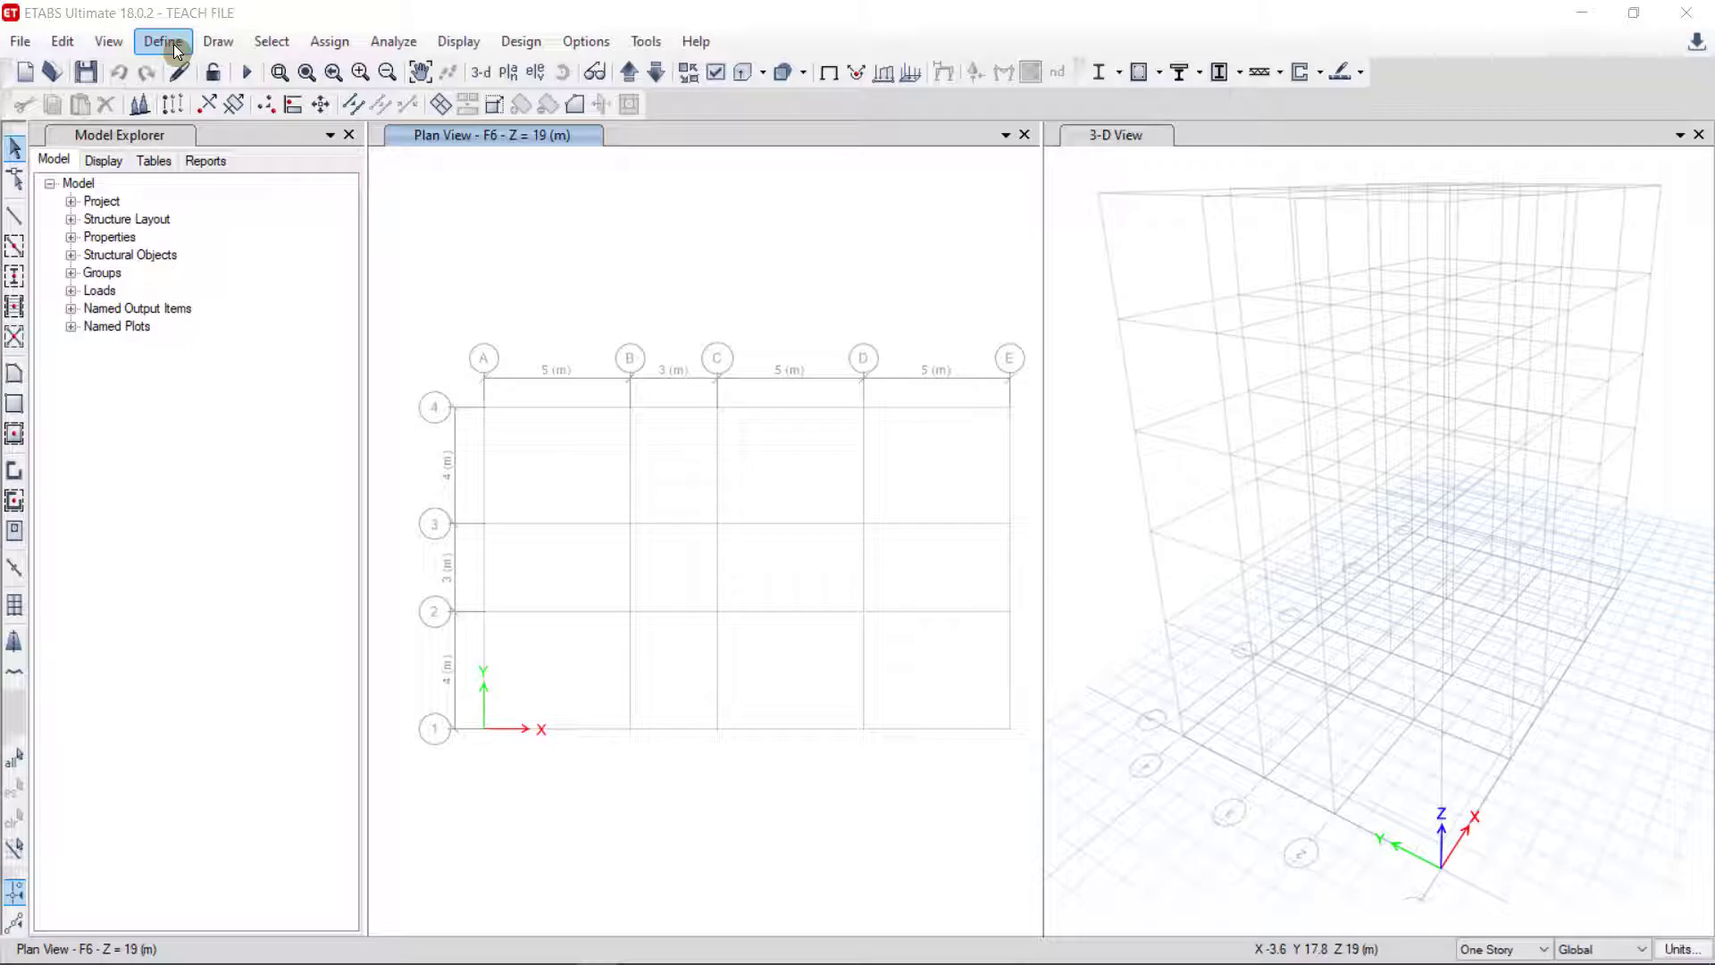
# Open the list of defined materials for the model.
pyautogui.click(166, 42)
pyautogui.click(164, 40)
pyautogui.click(164, 40)
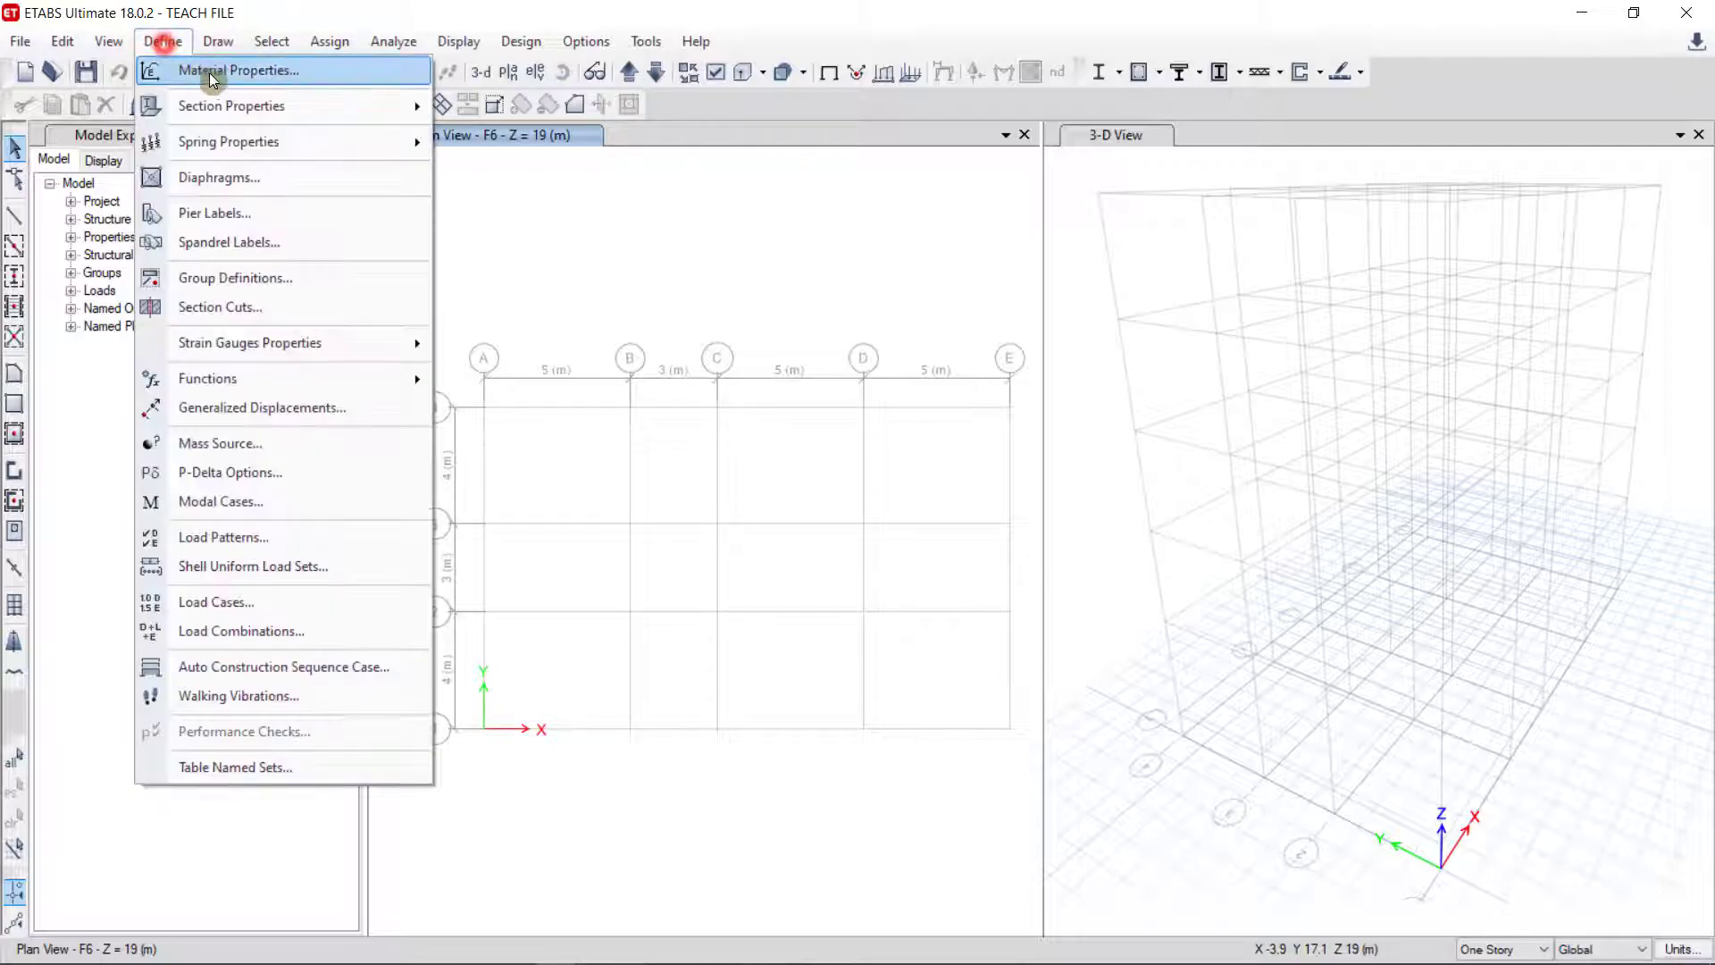
pyautogui.click(296, 78)
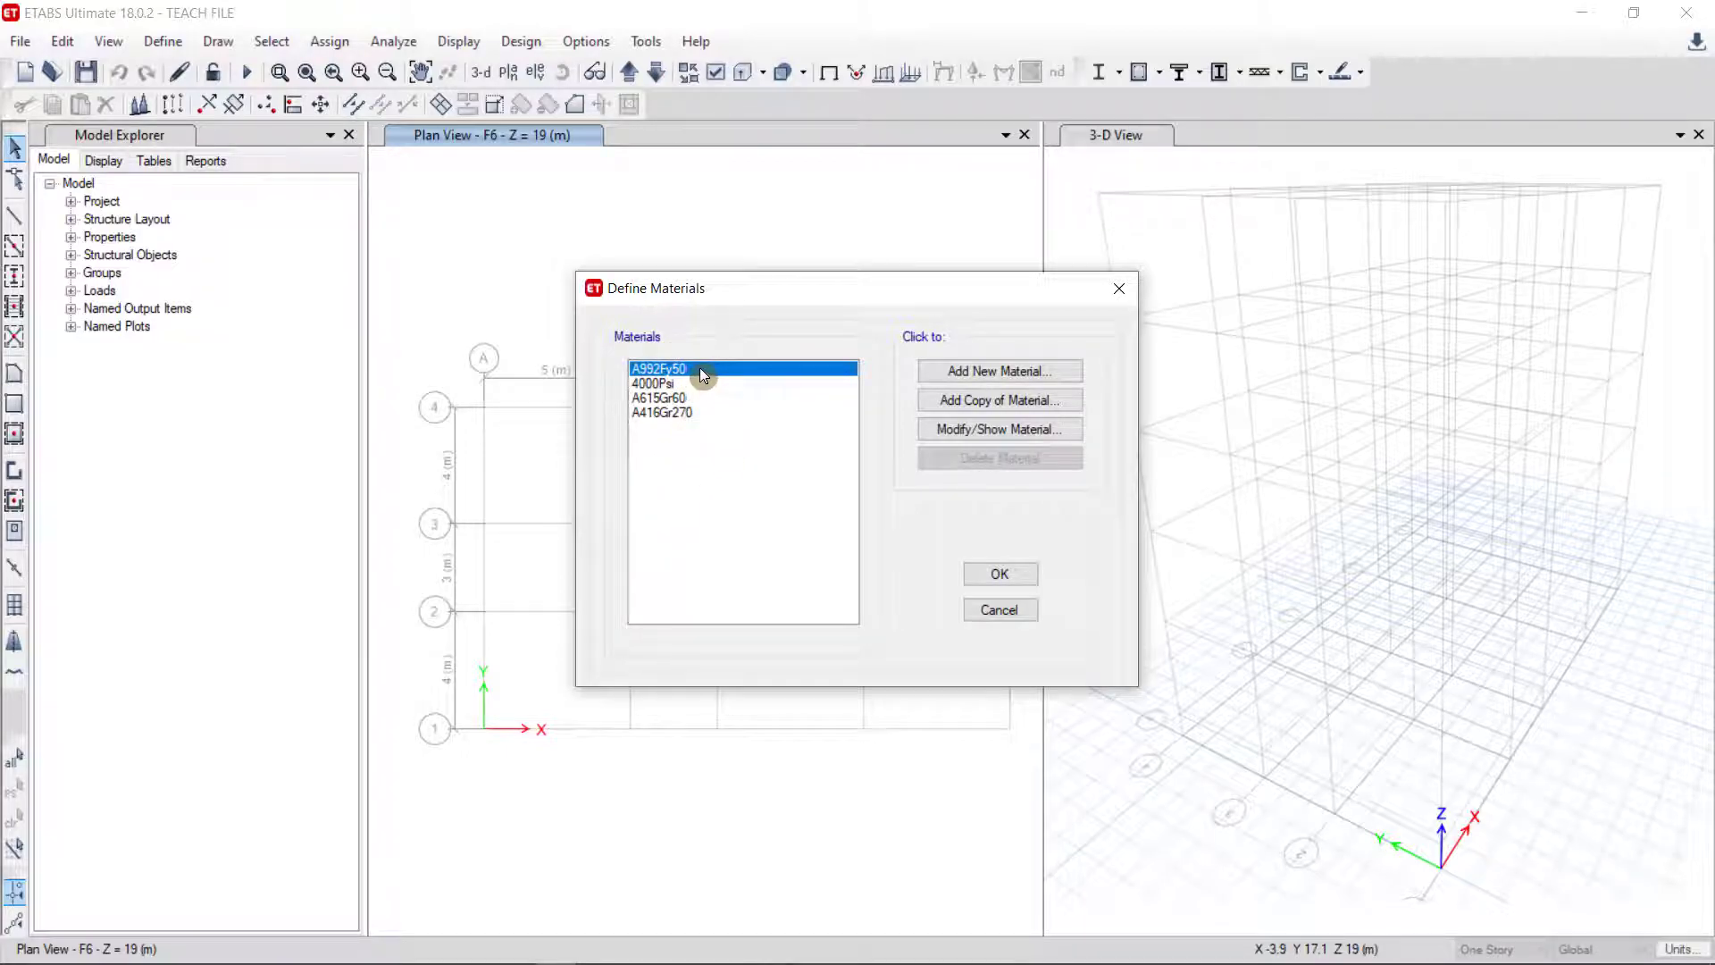
# Examine the material type and properties of the default A615Gr60 and A416Gr270 materials without changing them.
pyautogui.click(683, 384)
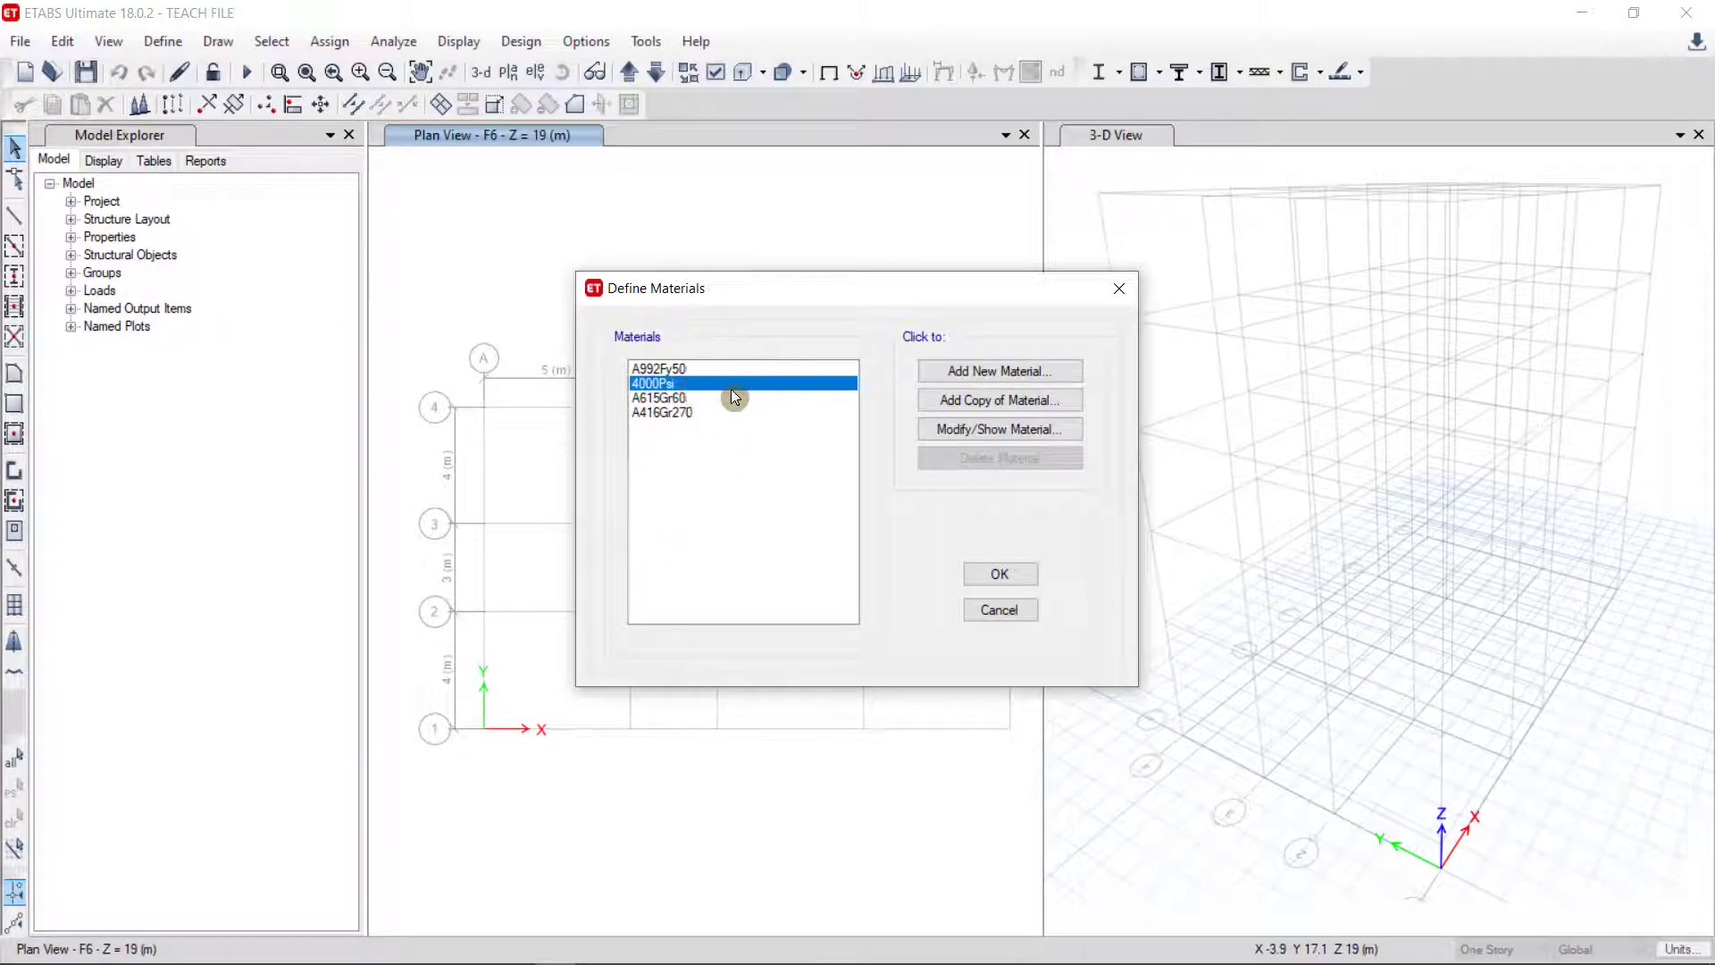
pyautogui.click(682, 398)
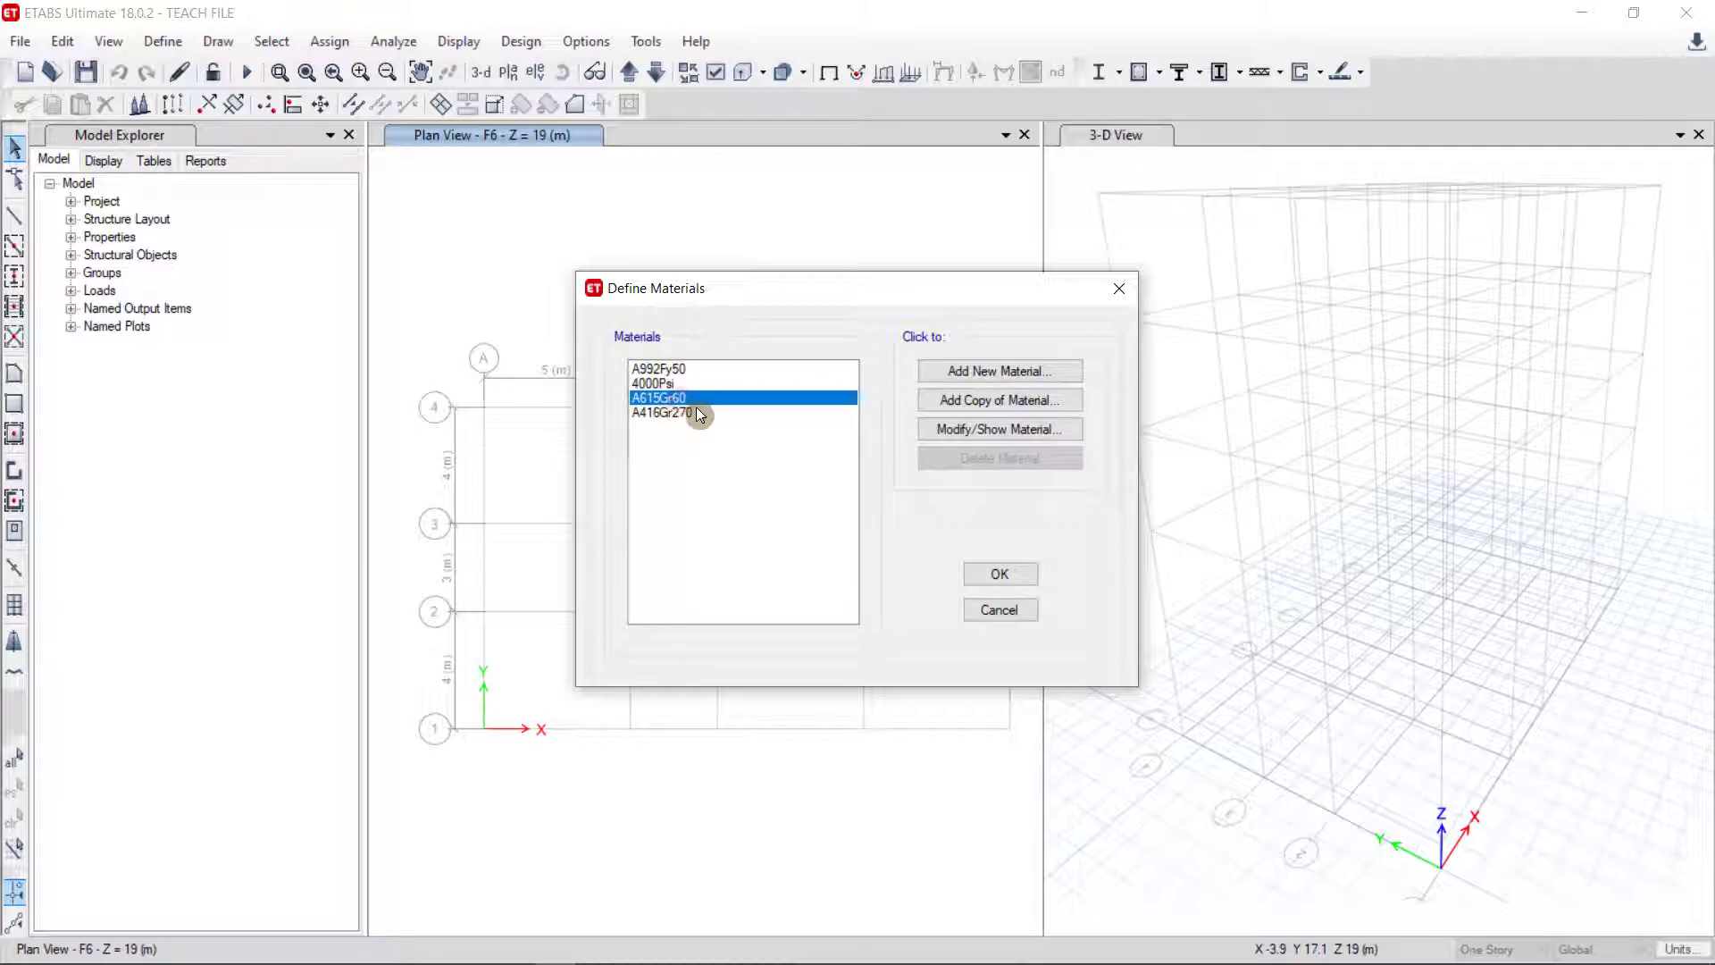
pyautogui.click(969, 428)
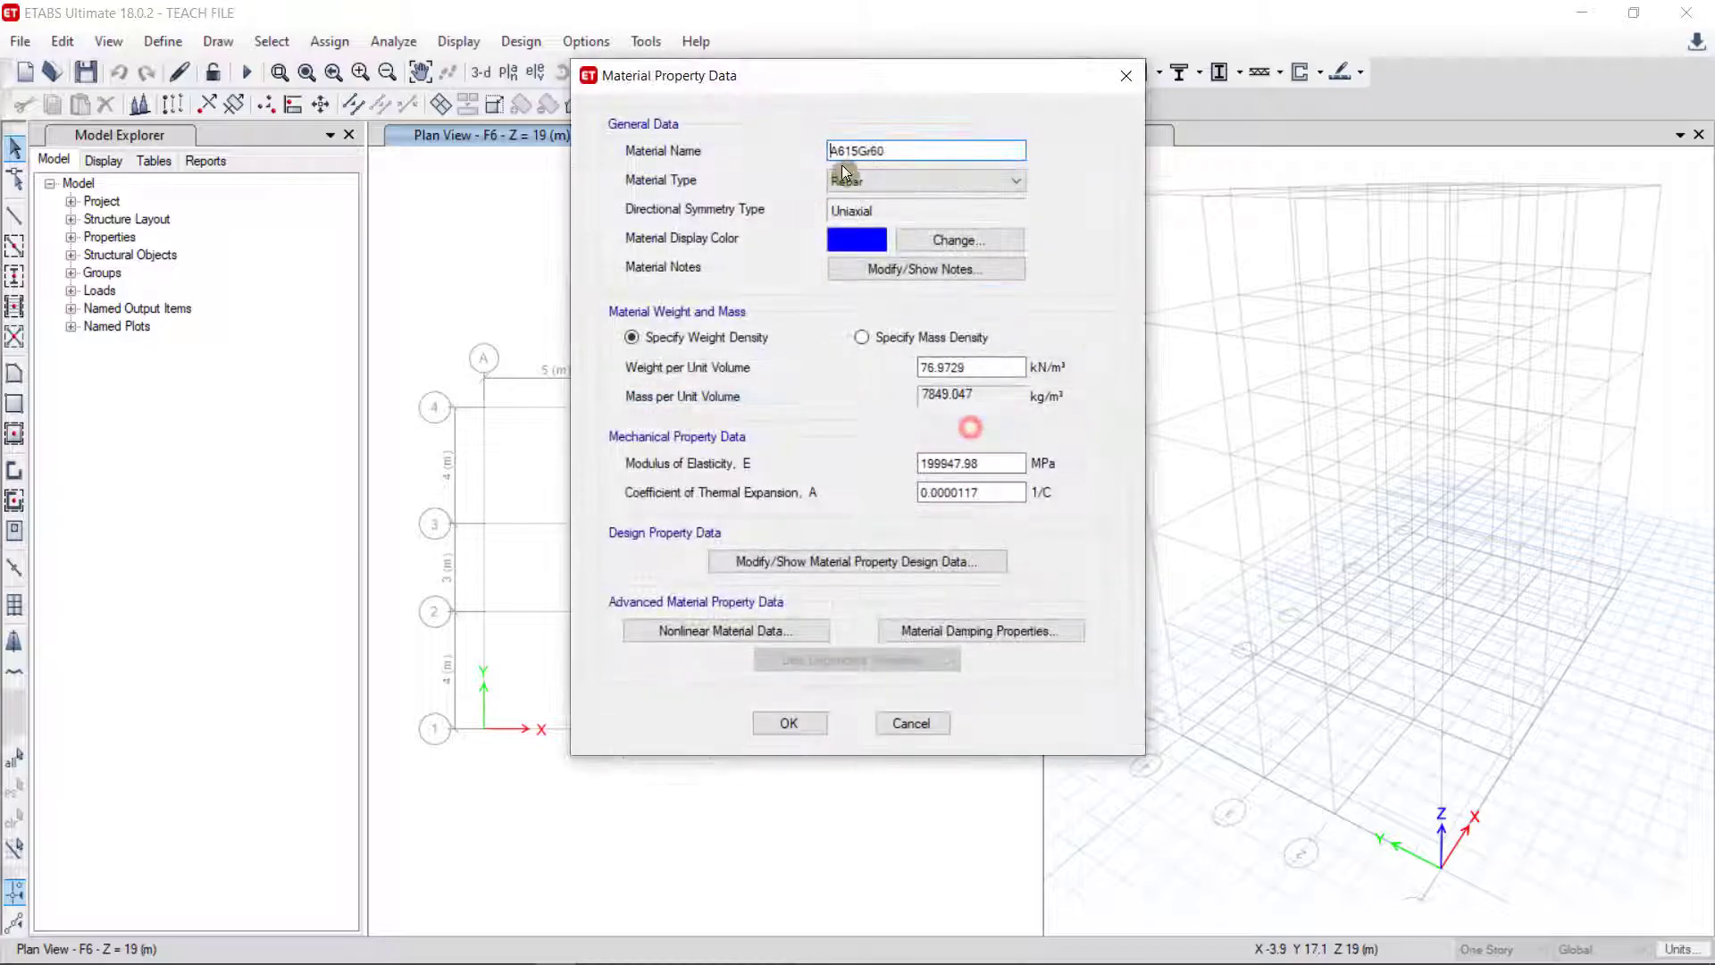
pyautogui.click(1131, 75)
pyautogui.click(672, 412)
pyautogui.click(987, 429)
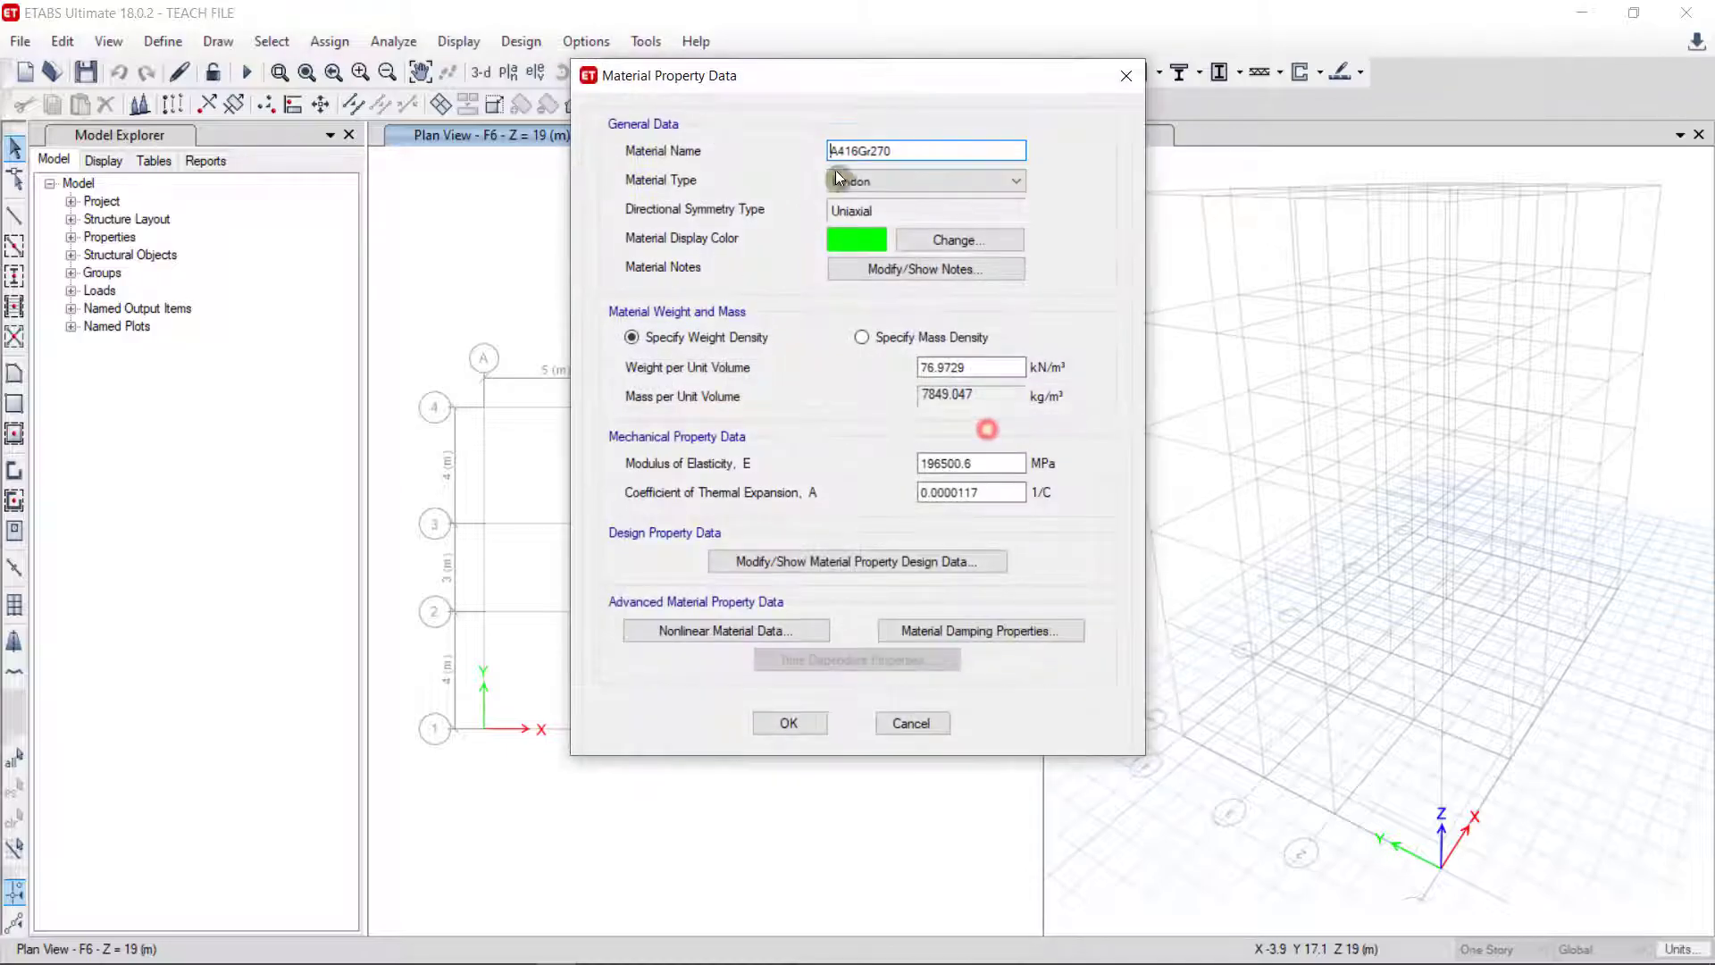
pyautogui.click(1125, 78)
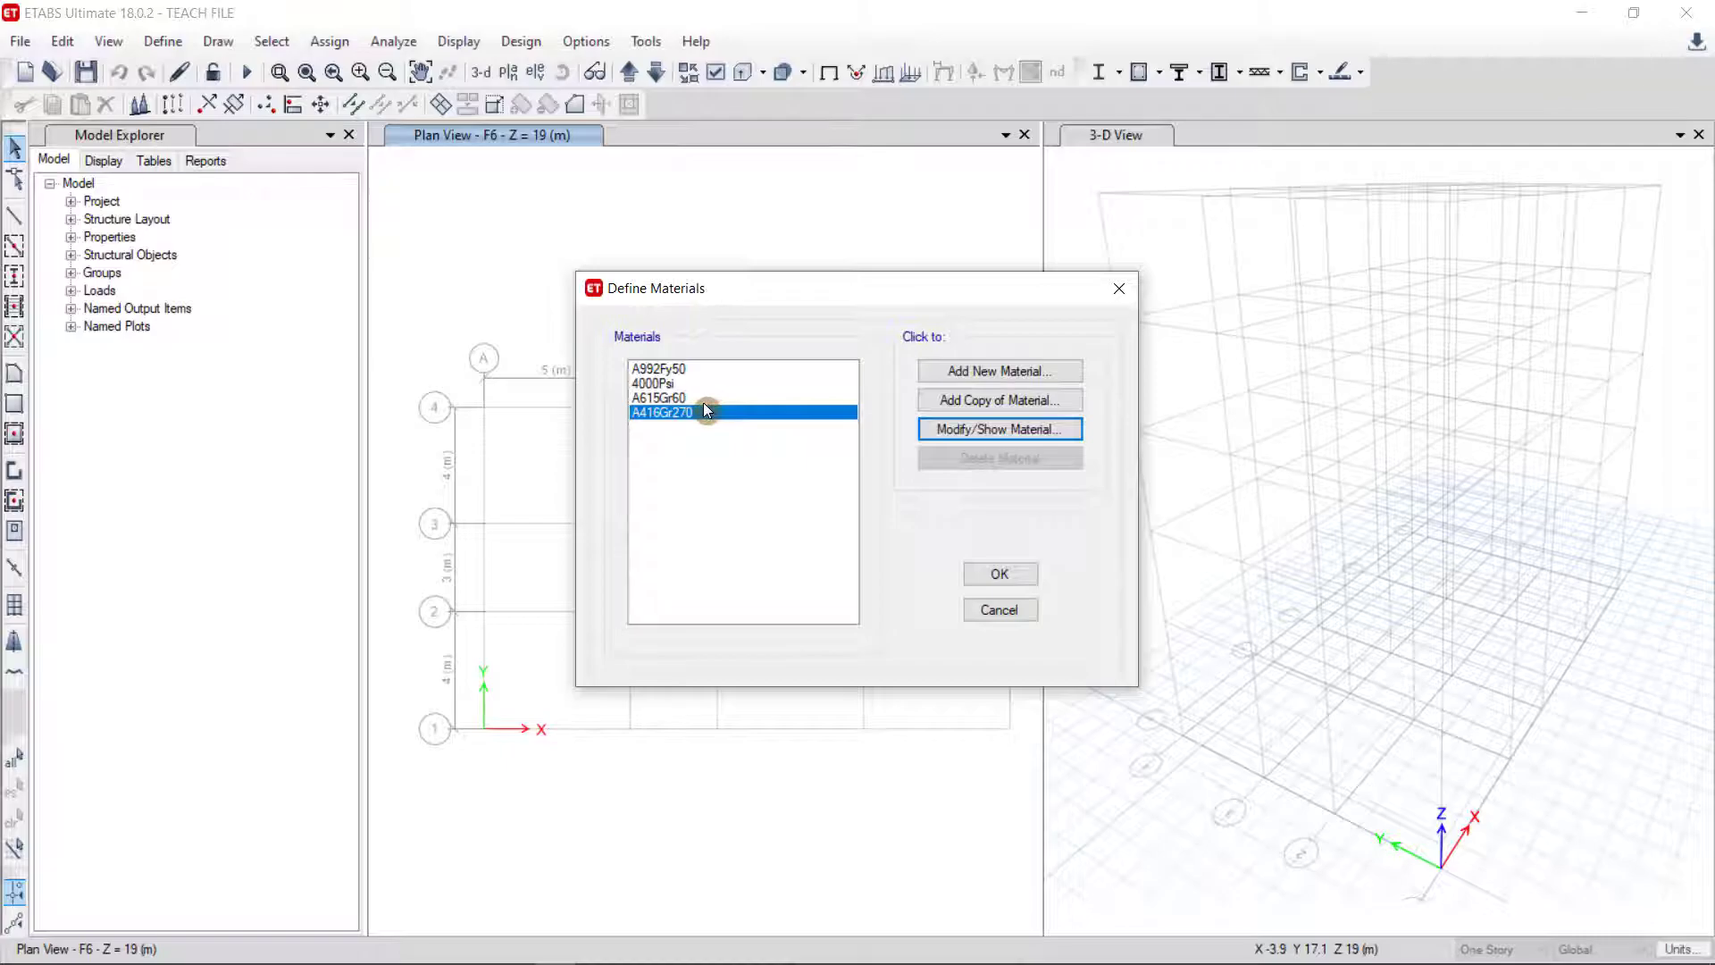
# Copy the 4000Psi concrete, name the copy C30 and set its weight per unit volume to 25 kN/m³.
pyautogui.click(666, 384)
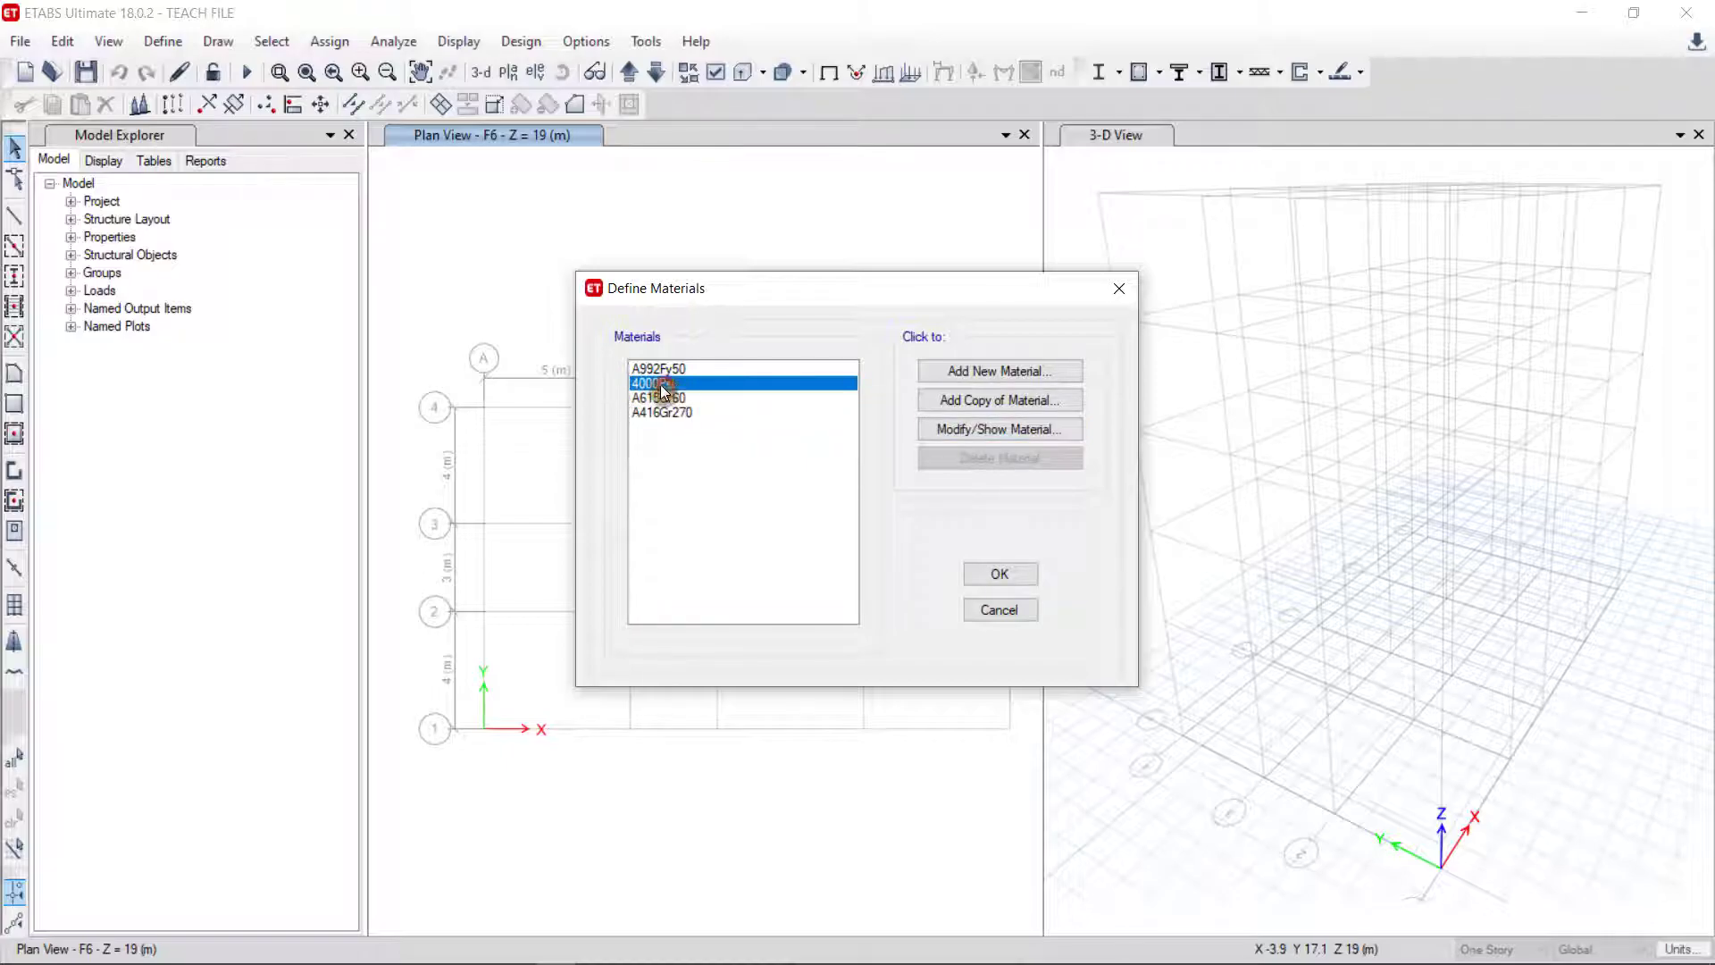
pyautogui.click(1007, 418)
pyautogui.click(994, 402)
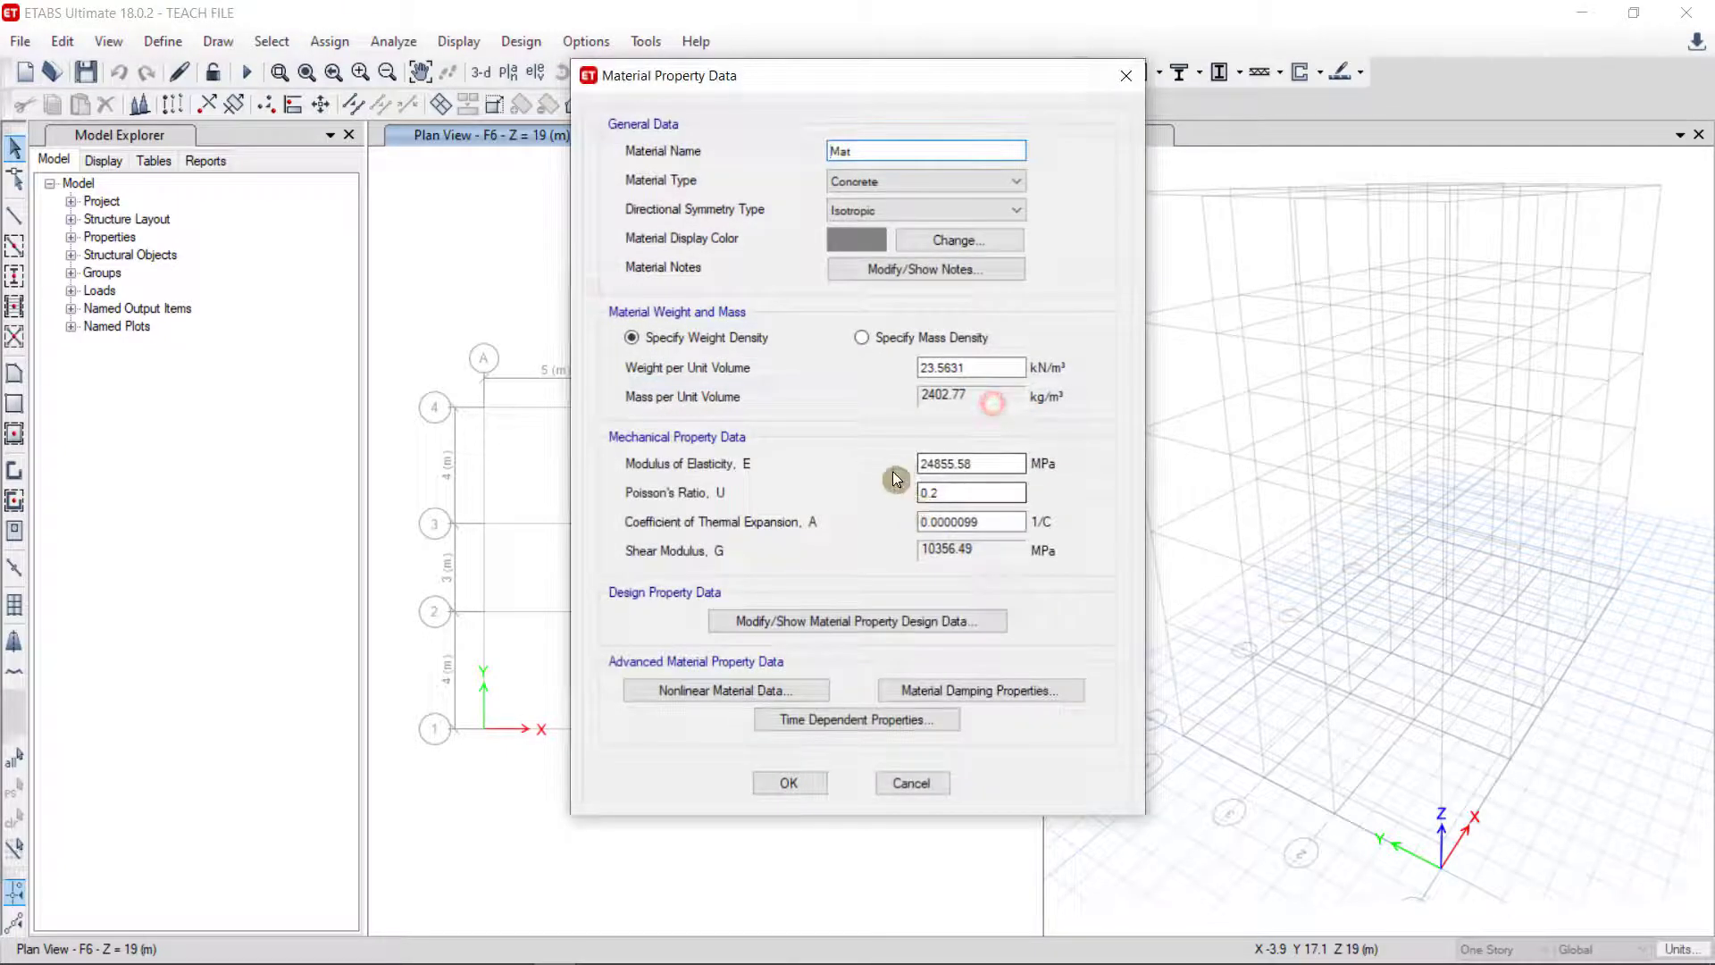
pyautogui.moveTo(849, 76); pyautogui.dragTo(1167, 131)
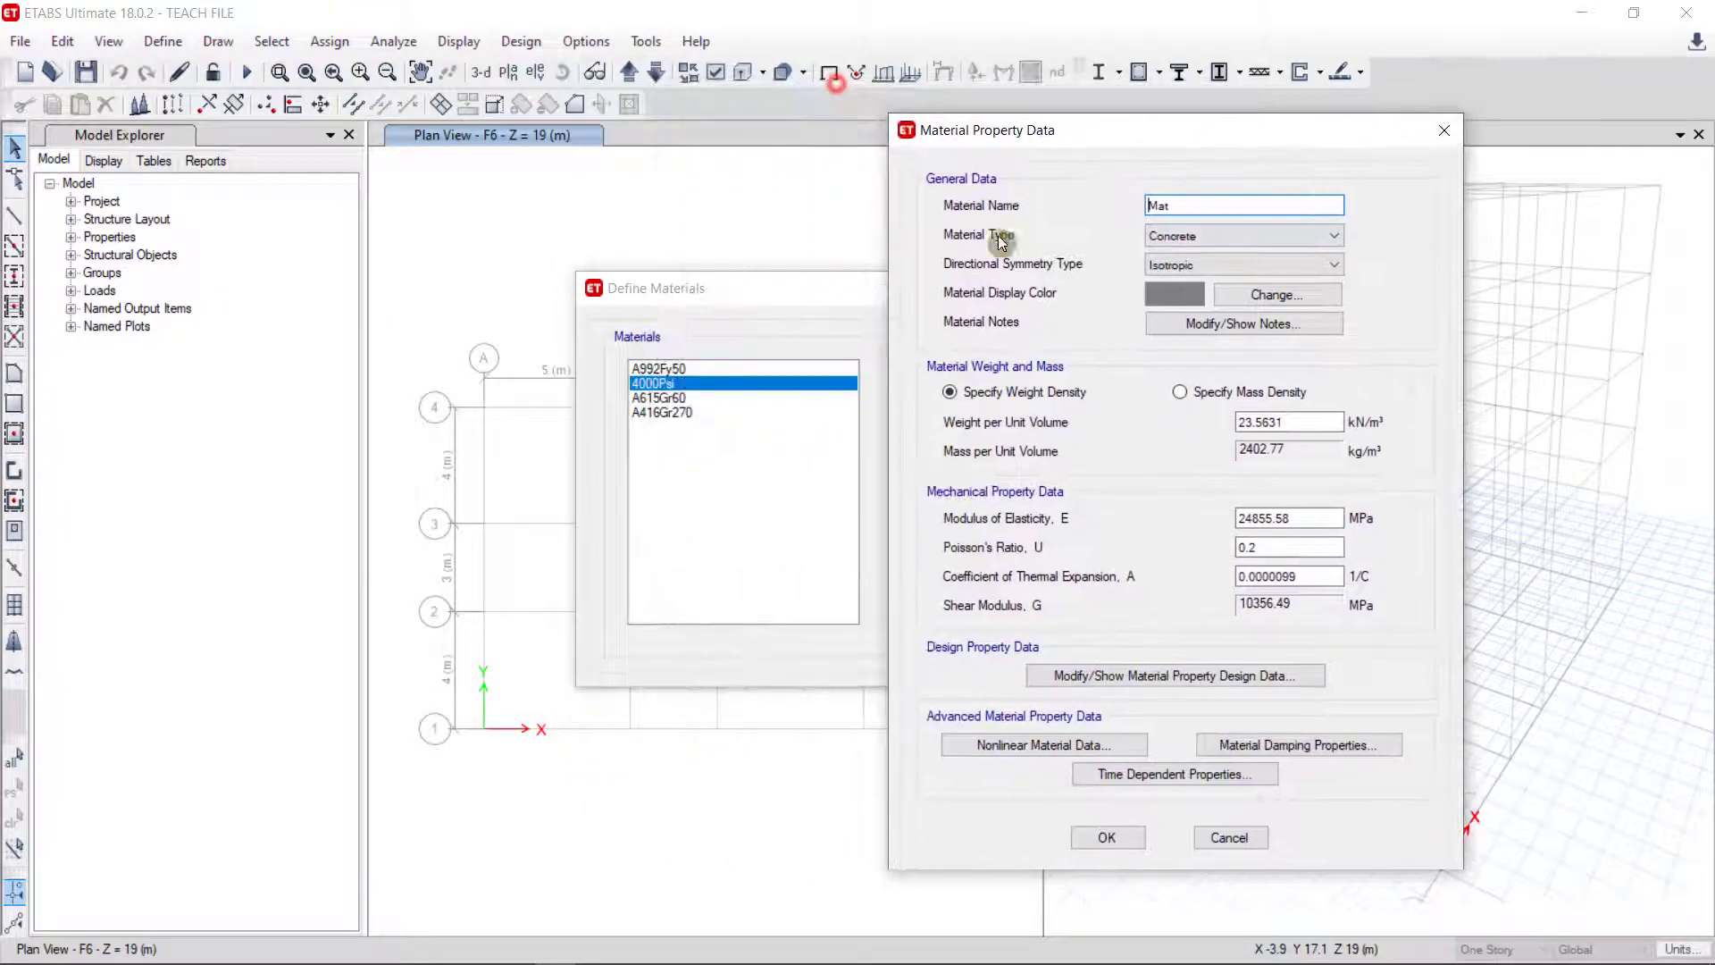
pyautogui.doubleClick(1186, 211)
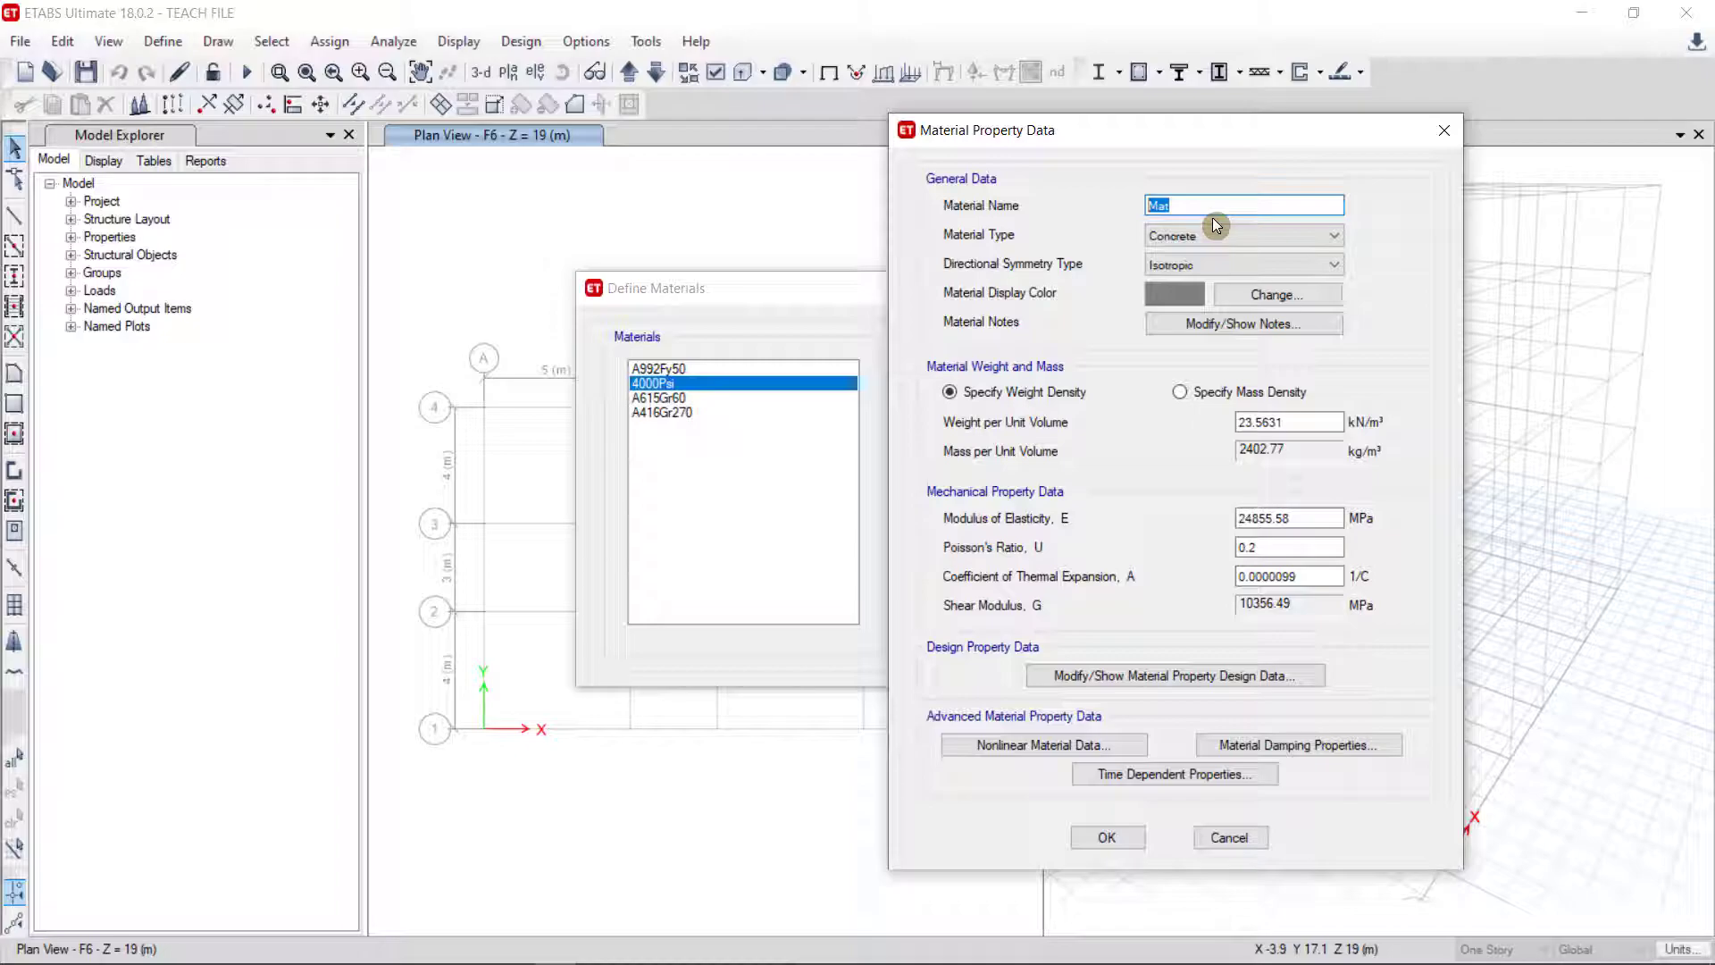
pyautogui.write('C30')
pyautogui.moveTo(1302, 423); pyautogui.dragTo(1244, 426)
pyautogui.write('25')
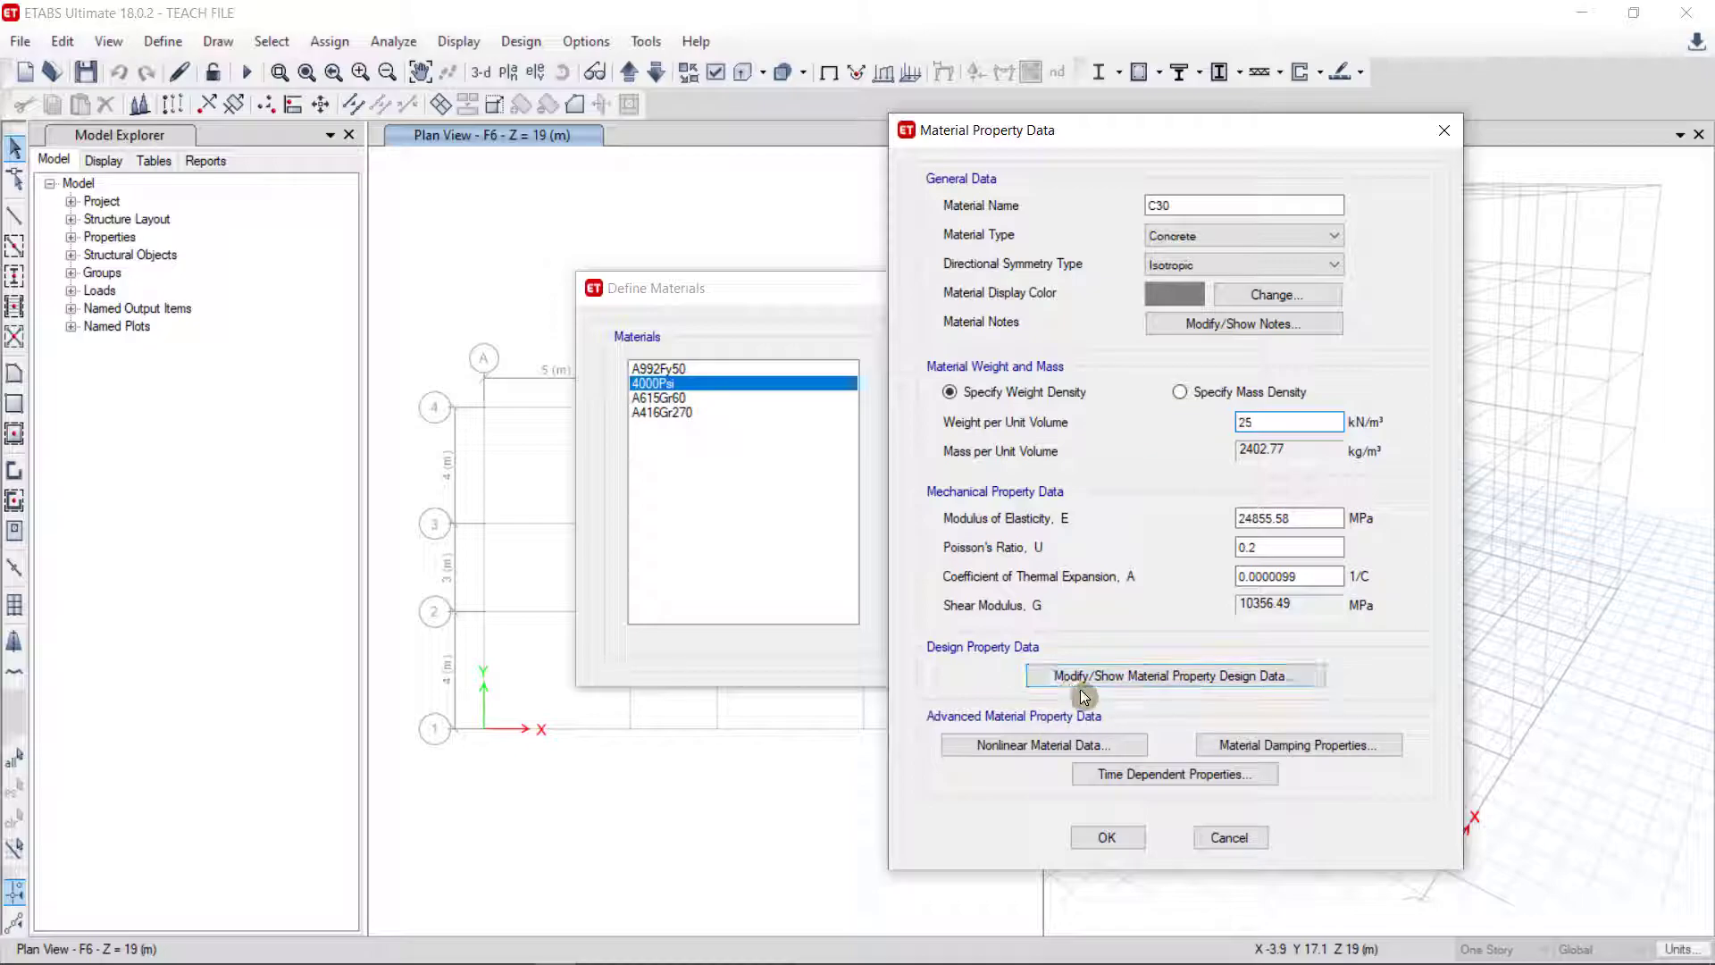
# Set the C30 concrete's specified compressive strength f'c to 30 MPa and save the new material.
pyautogui.click(1205, 679)
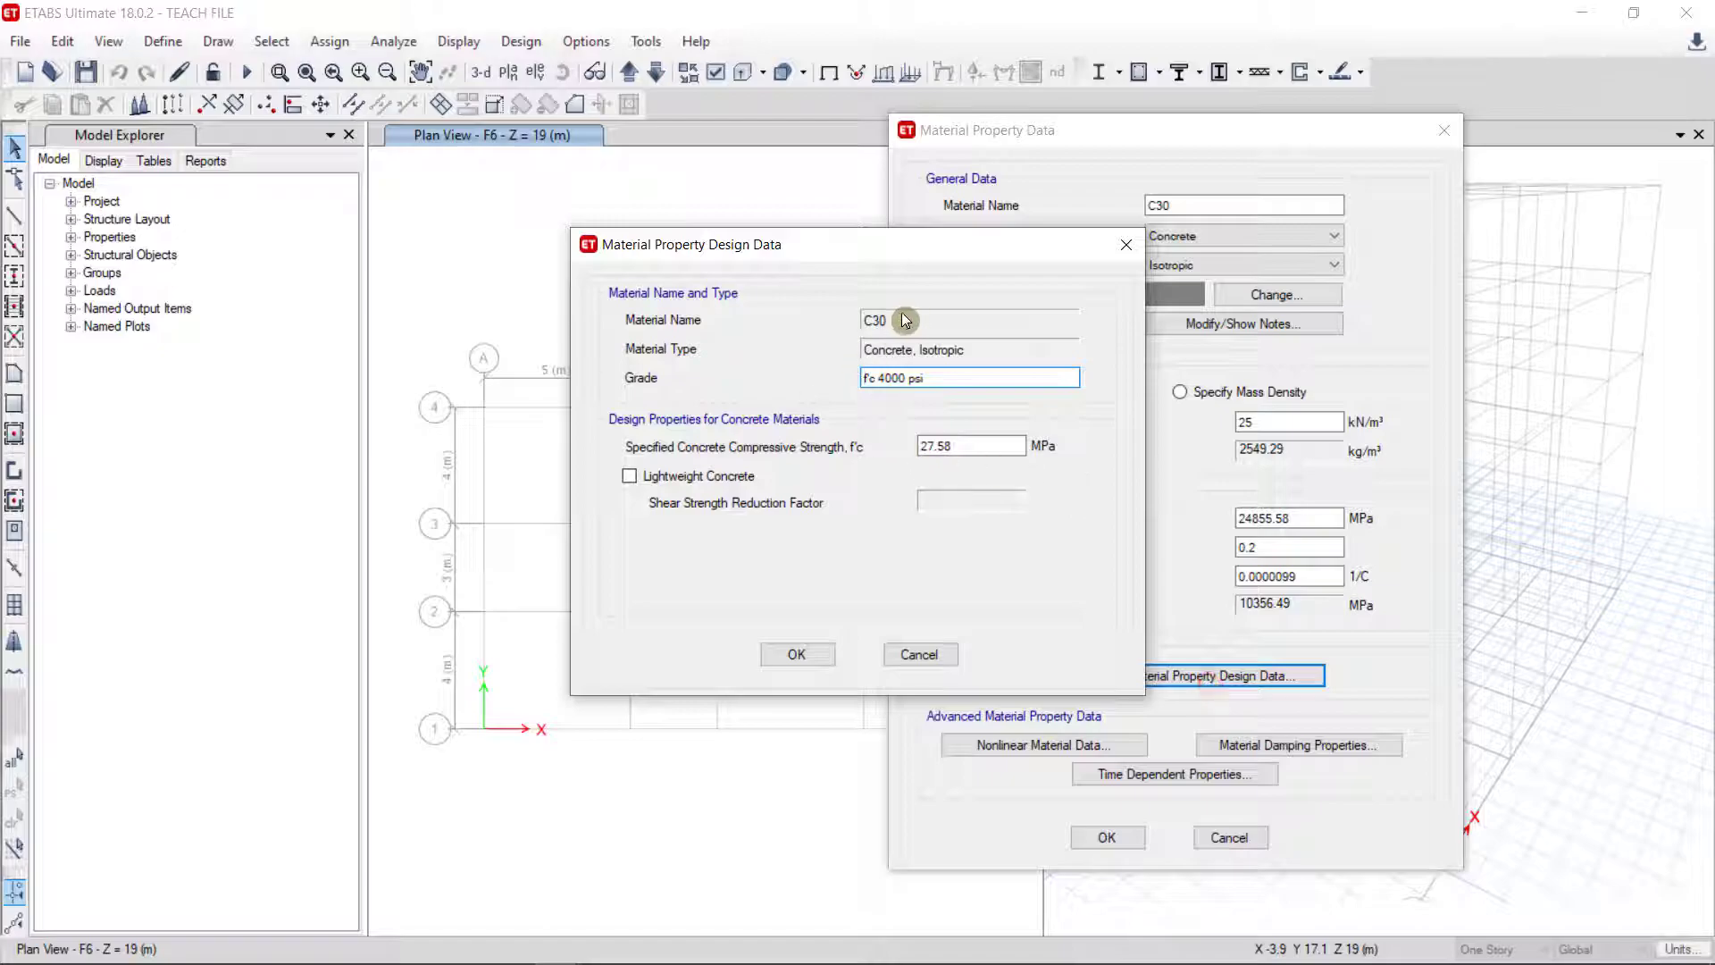
pyautogui.moveTo(908, 243); pyautogui.dragTo(636, 256)
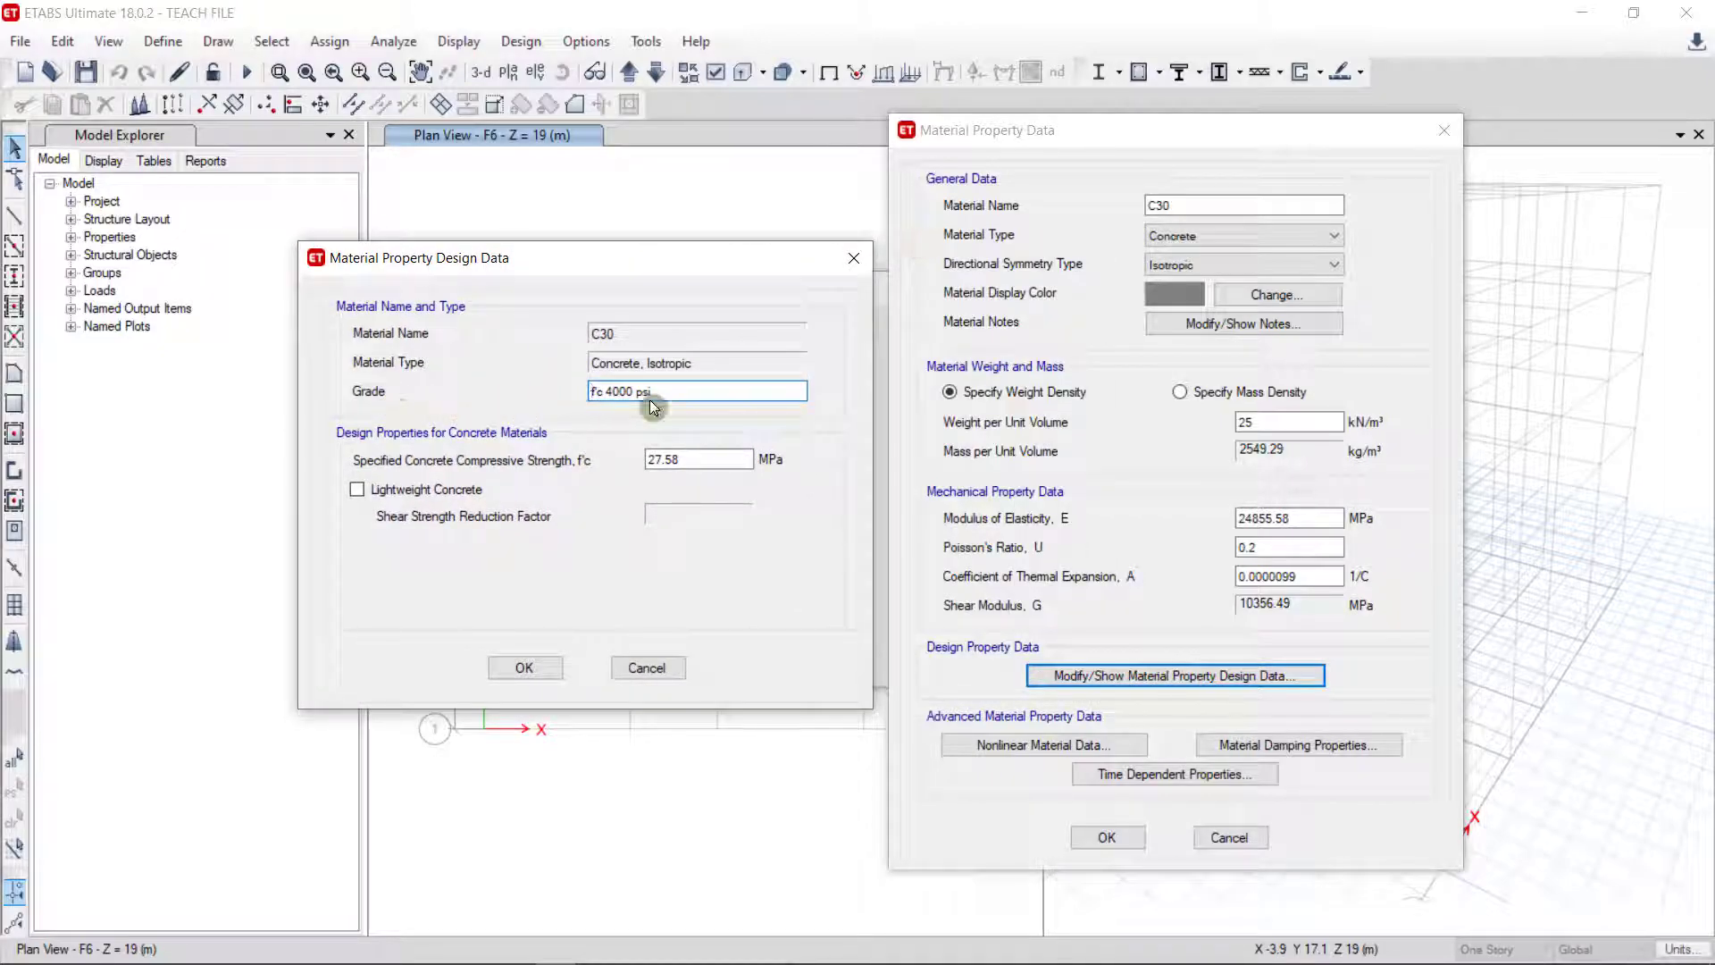
pyautogui.click(608, 396)
pyautogui.doubleClick(696, 459)
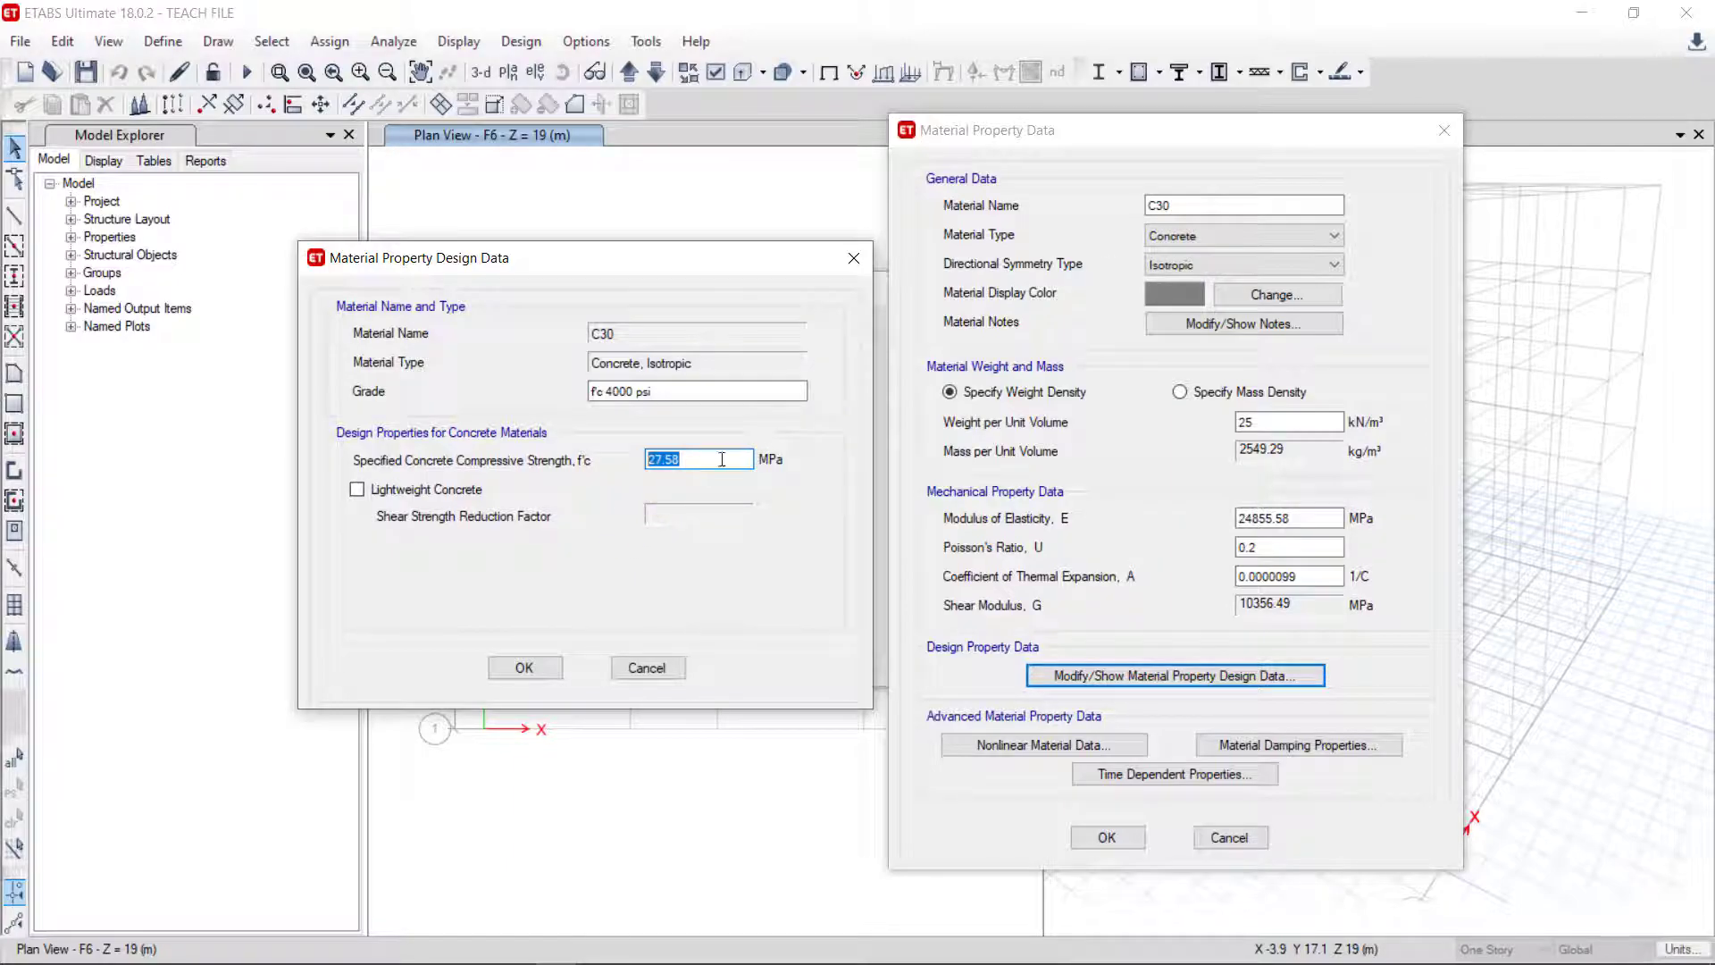
pyautogui.write('30')
pyautogui.click(726, 513)
pyautogui.click(530, 673)
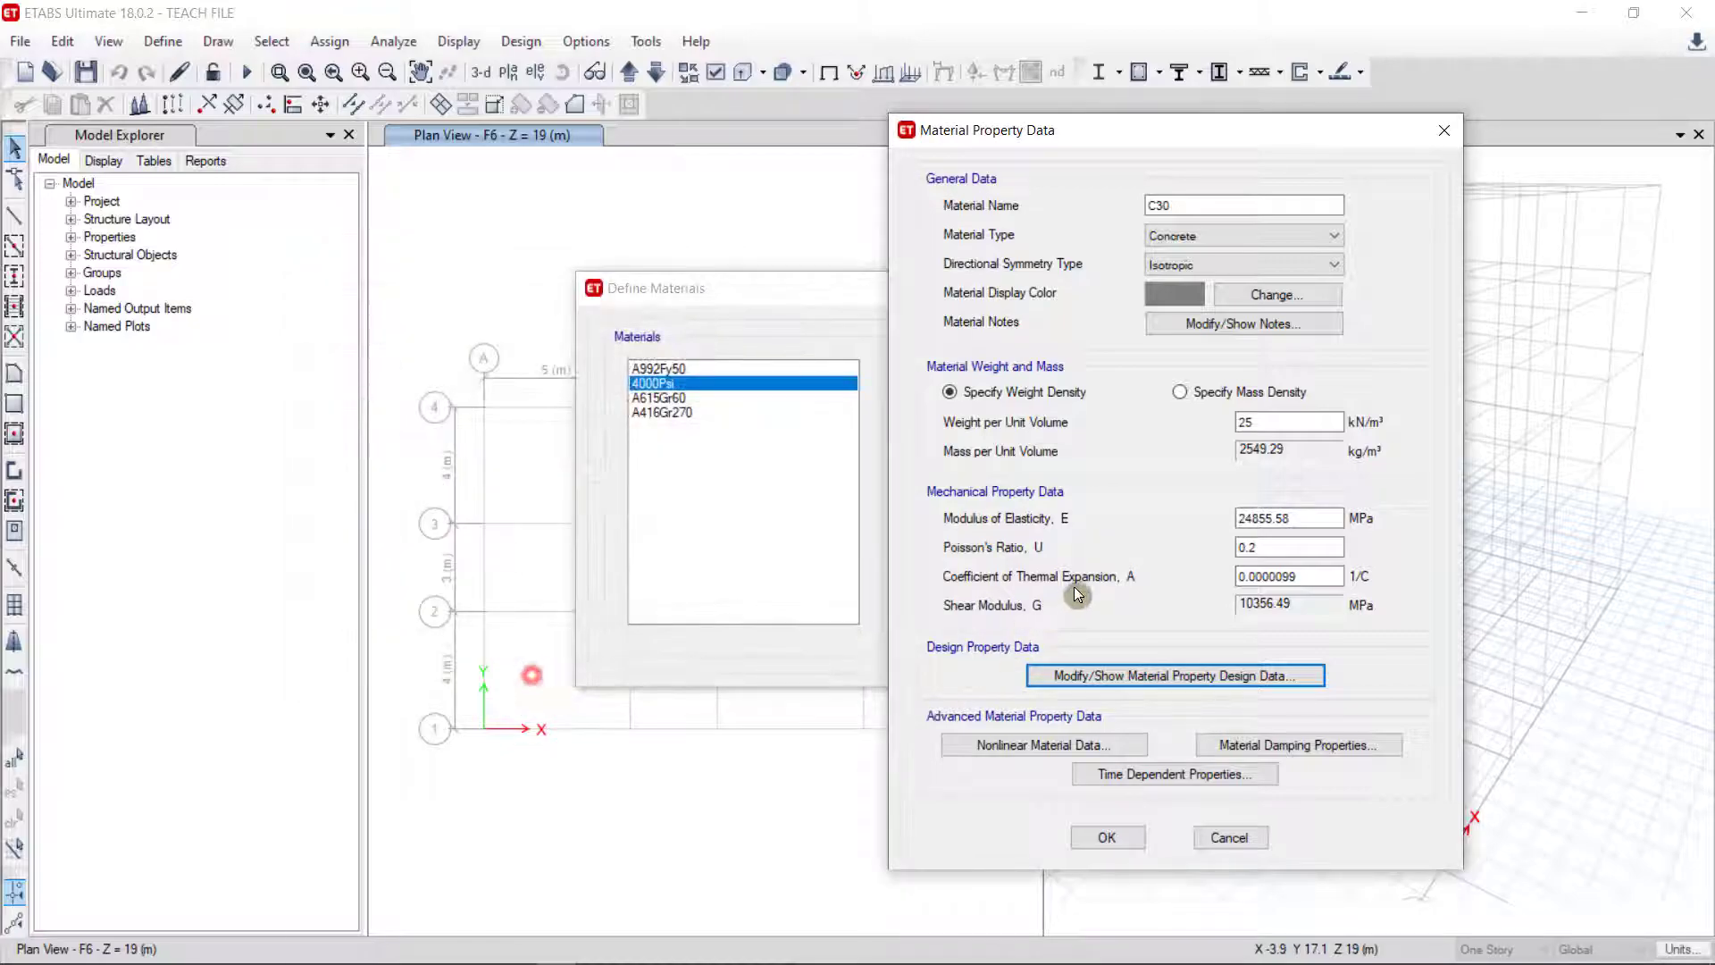
pyautogui.click(1116, 839)
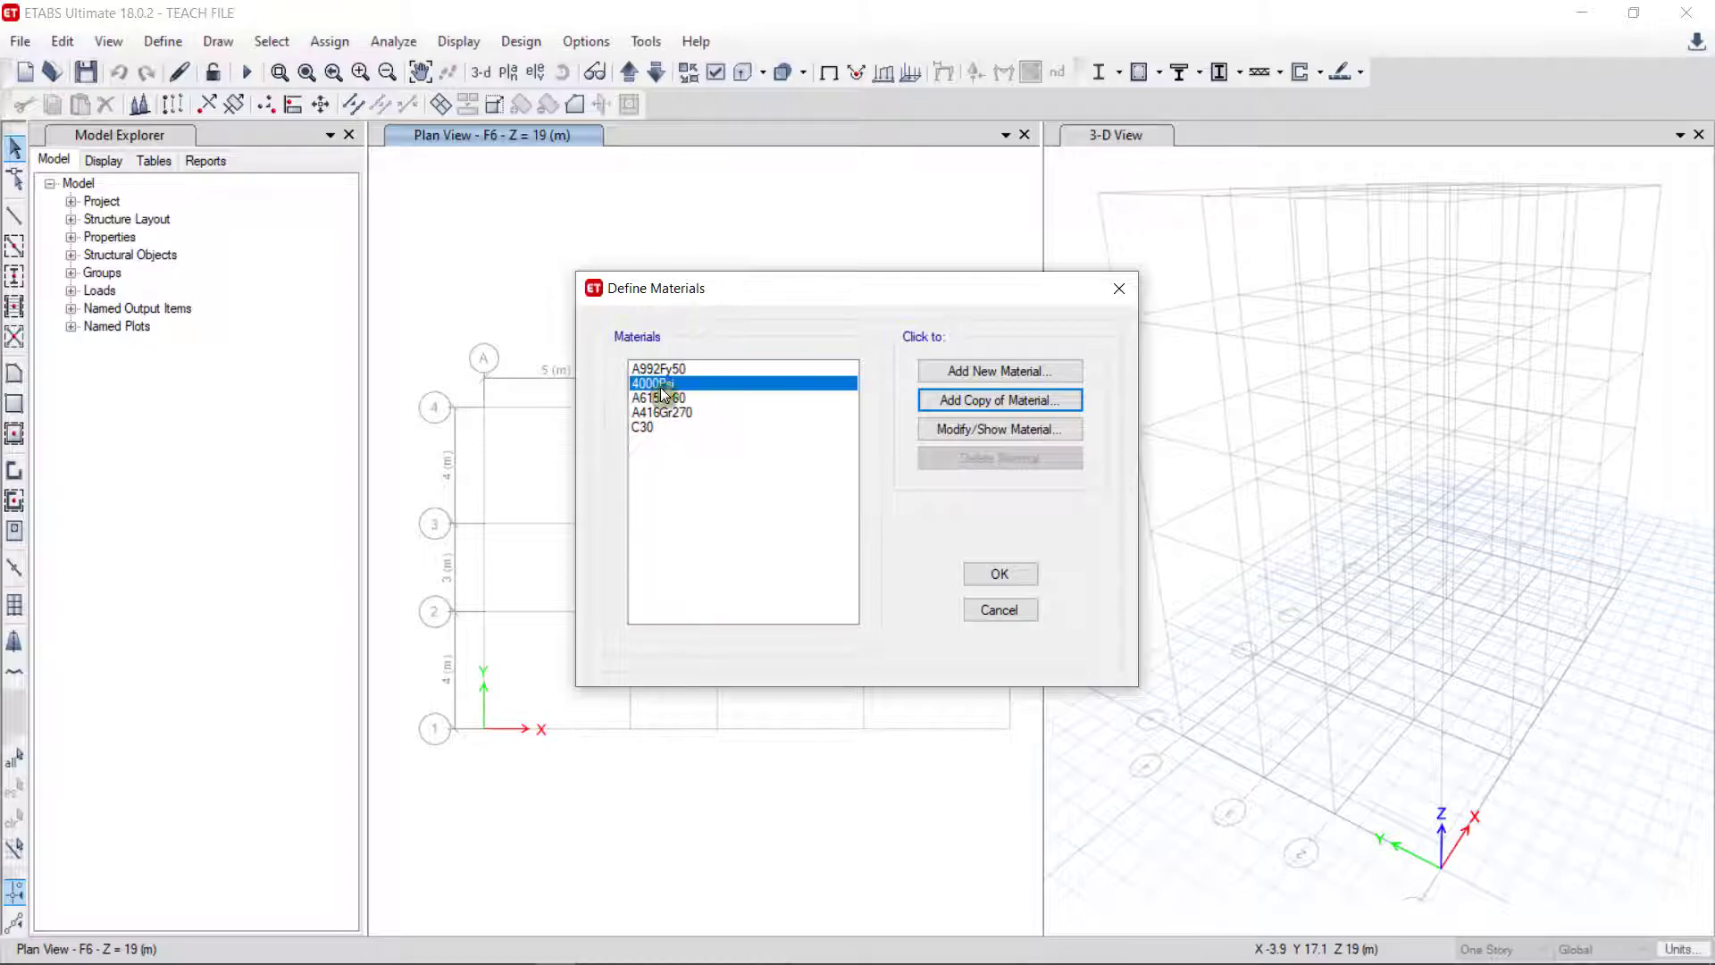
# Add a copy of the C30 material and name it C35.
pyautogui.click(642, 428)
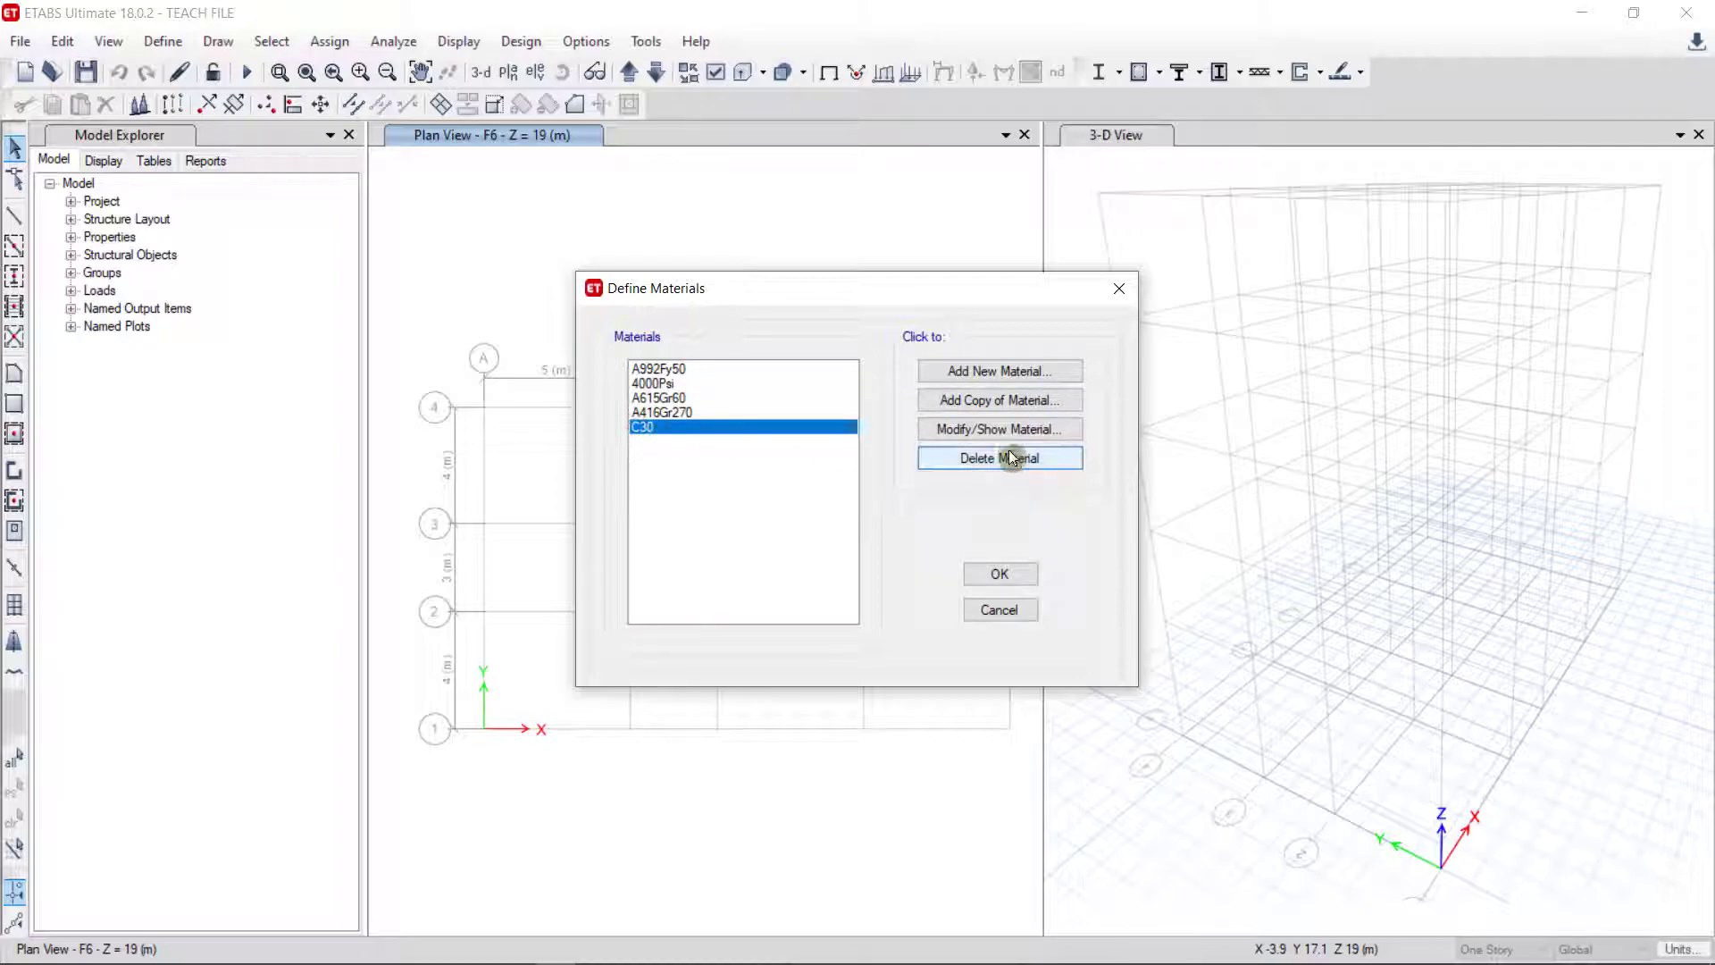
pyautogui.click(1013, 404)
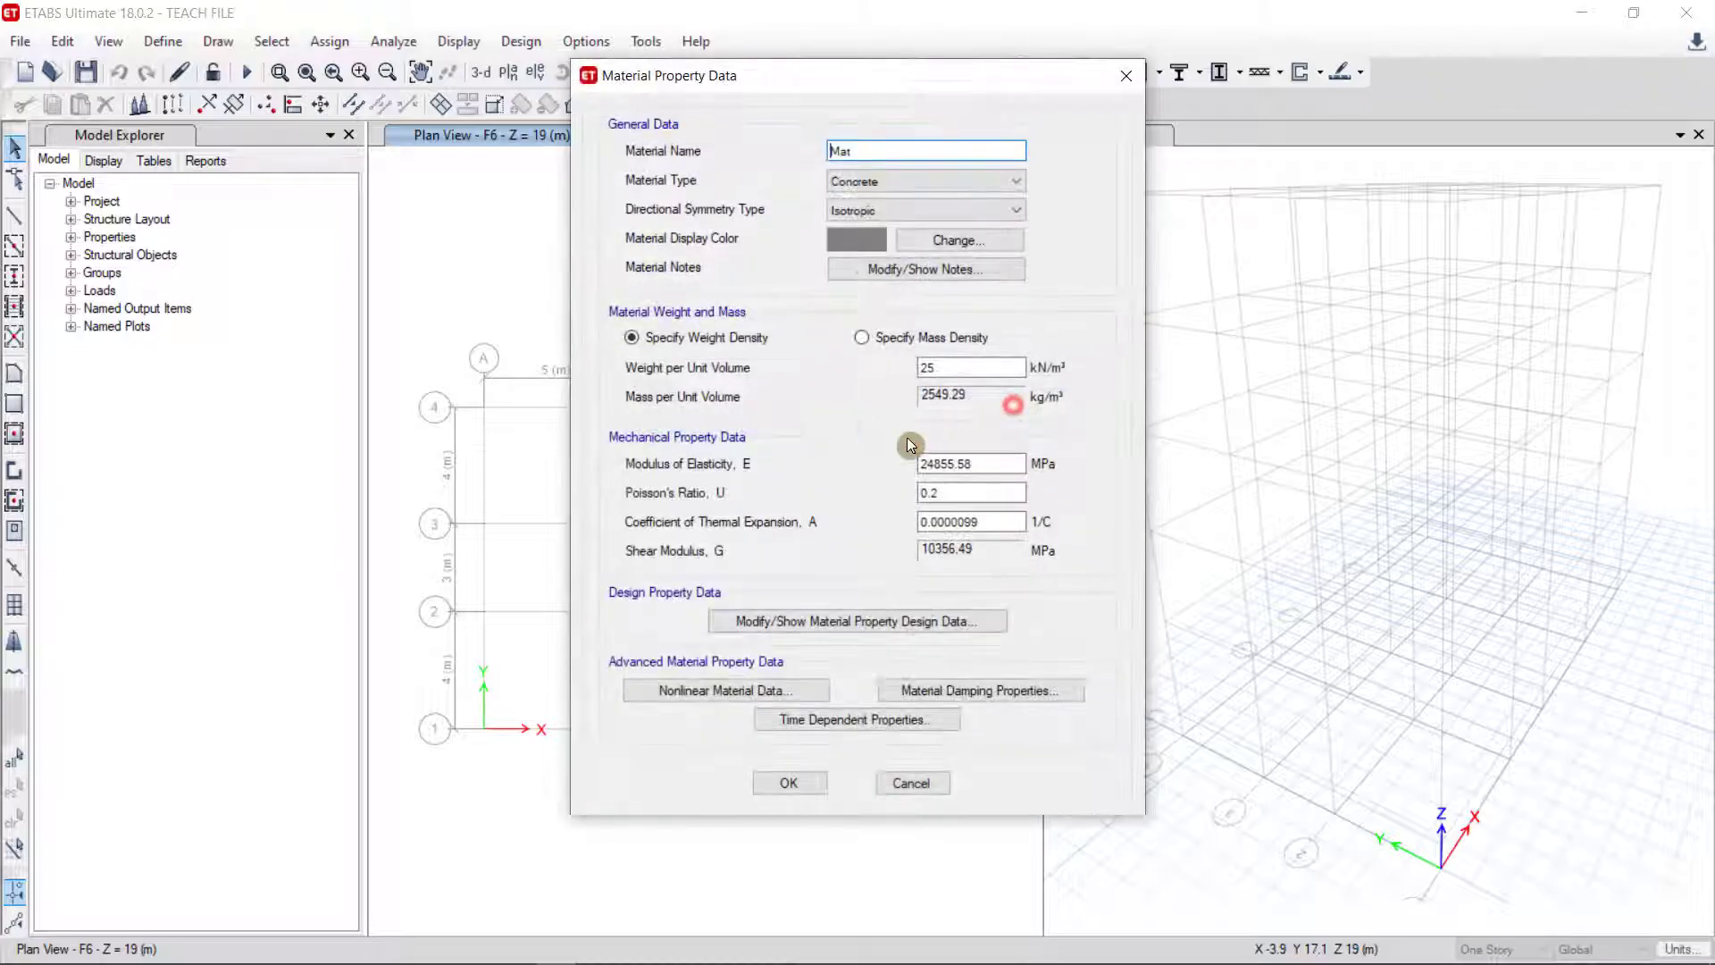
pyautogui.moveTo(864, 152); pyautogui.dragTo(813, 159)
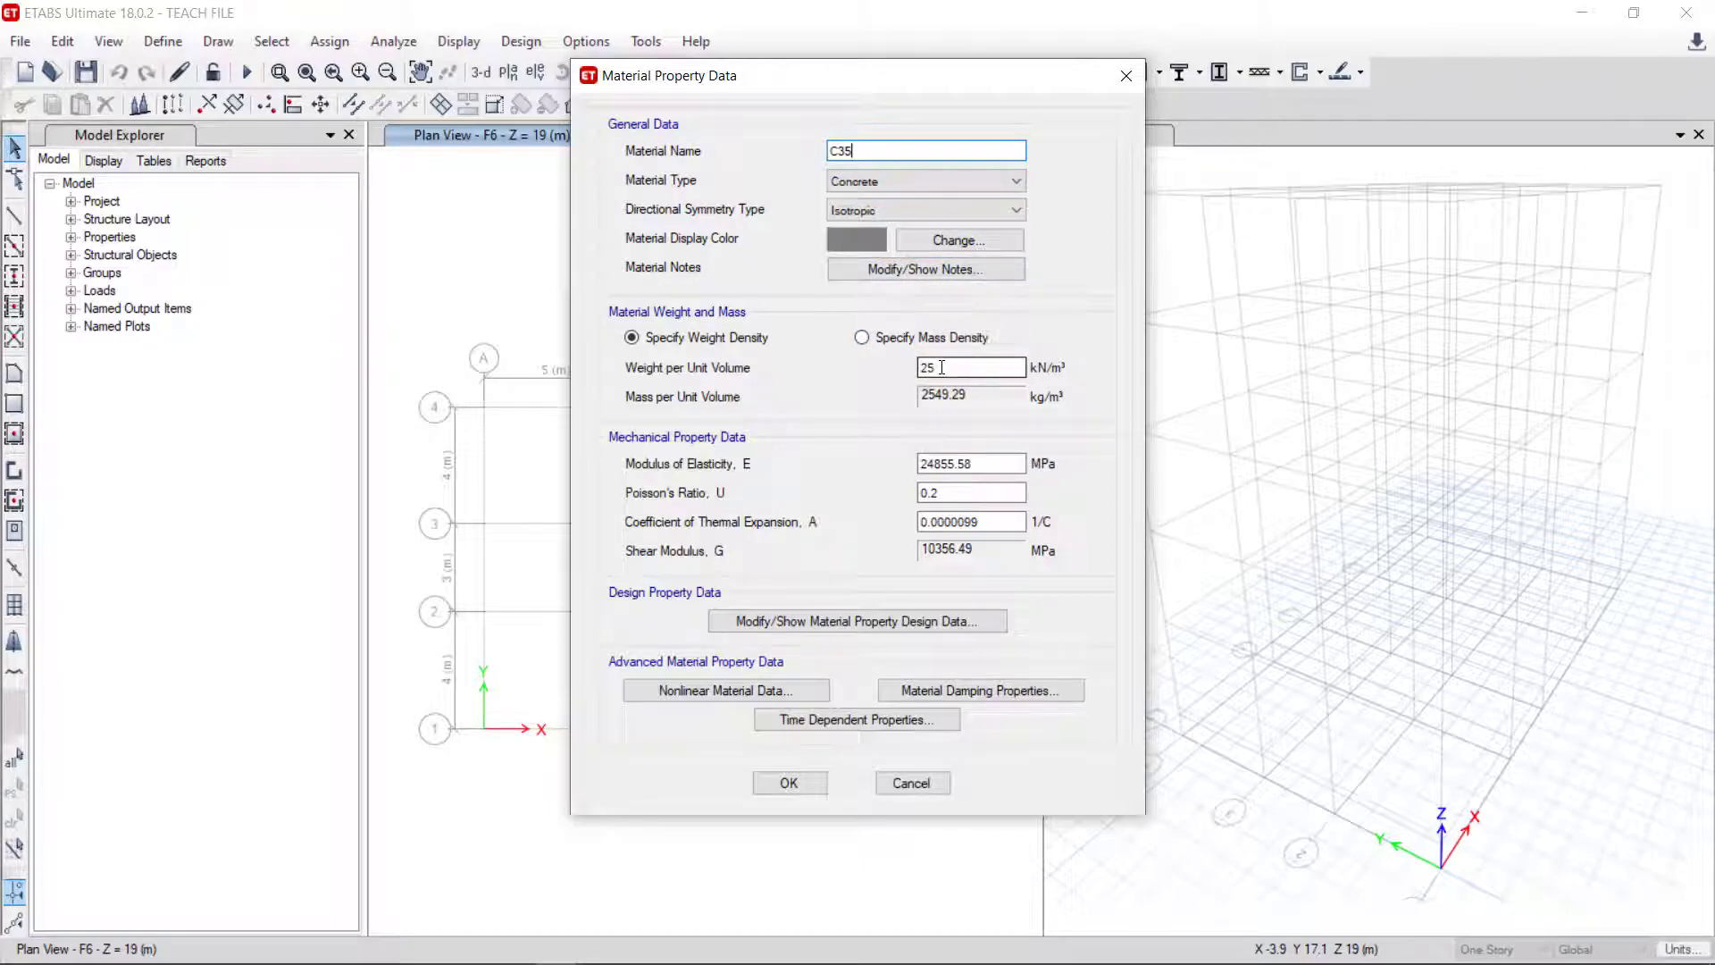
# Set the C35 concrete's specified compressive strength f'c to 35 MPa and save the new material.
pyautogui.click(889, 621)
pyautogui.doubleClick(934, 448)
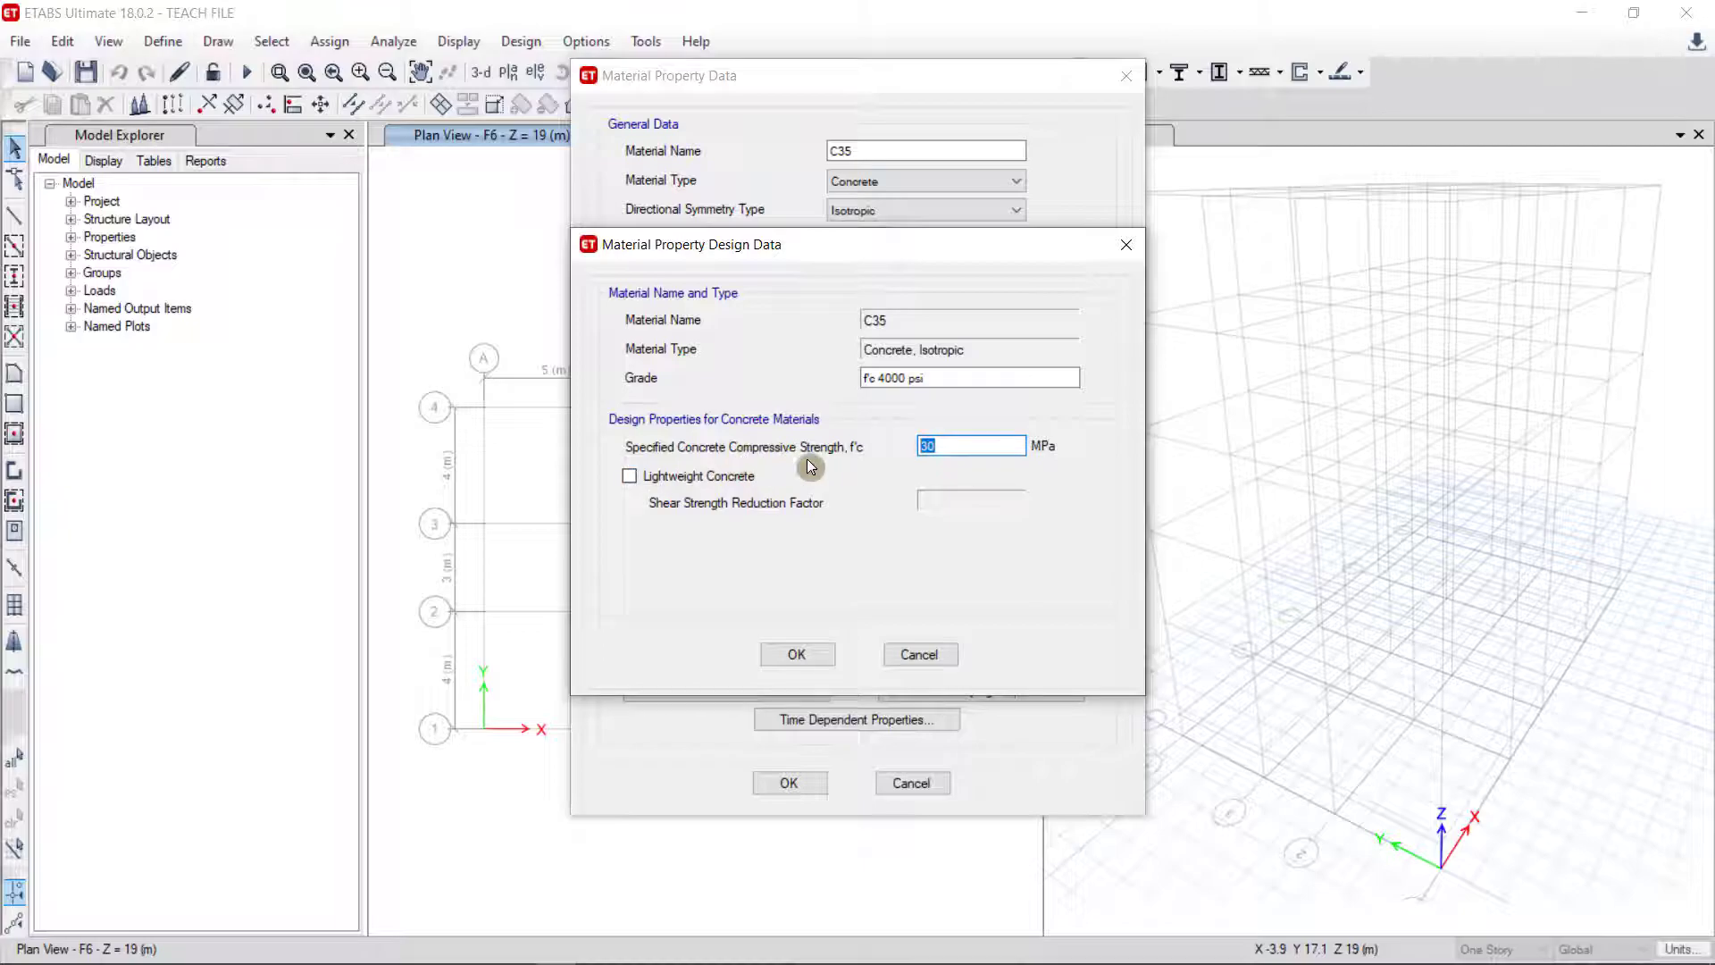
pyautogui.write('35')
pyautogui.click(792, 656)
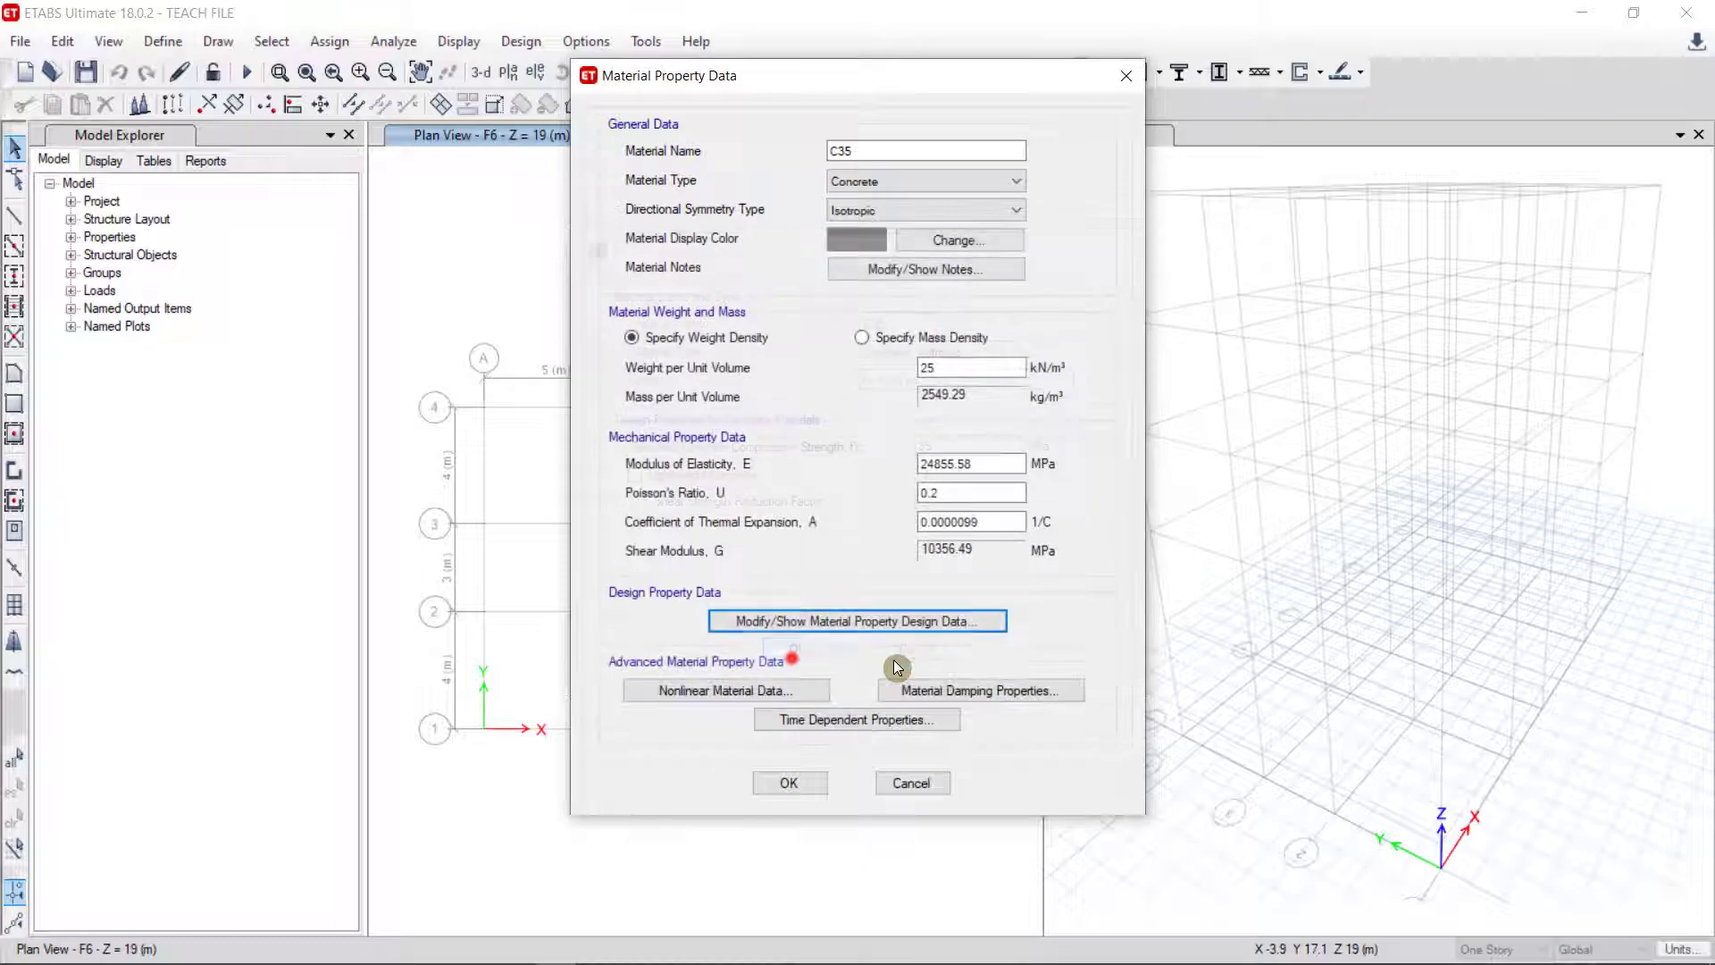
pyautogui.click(790, 786)
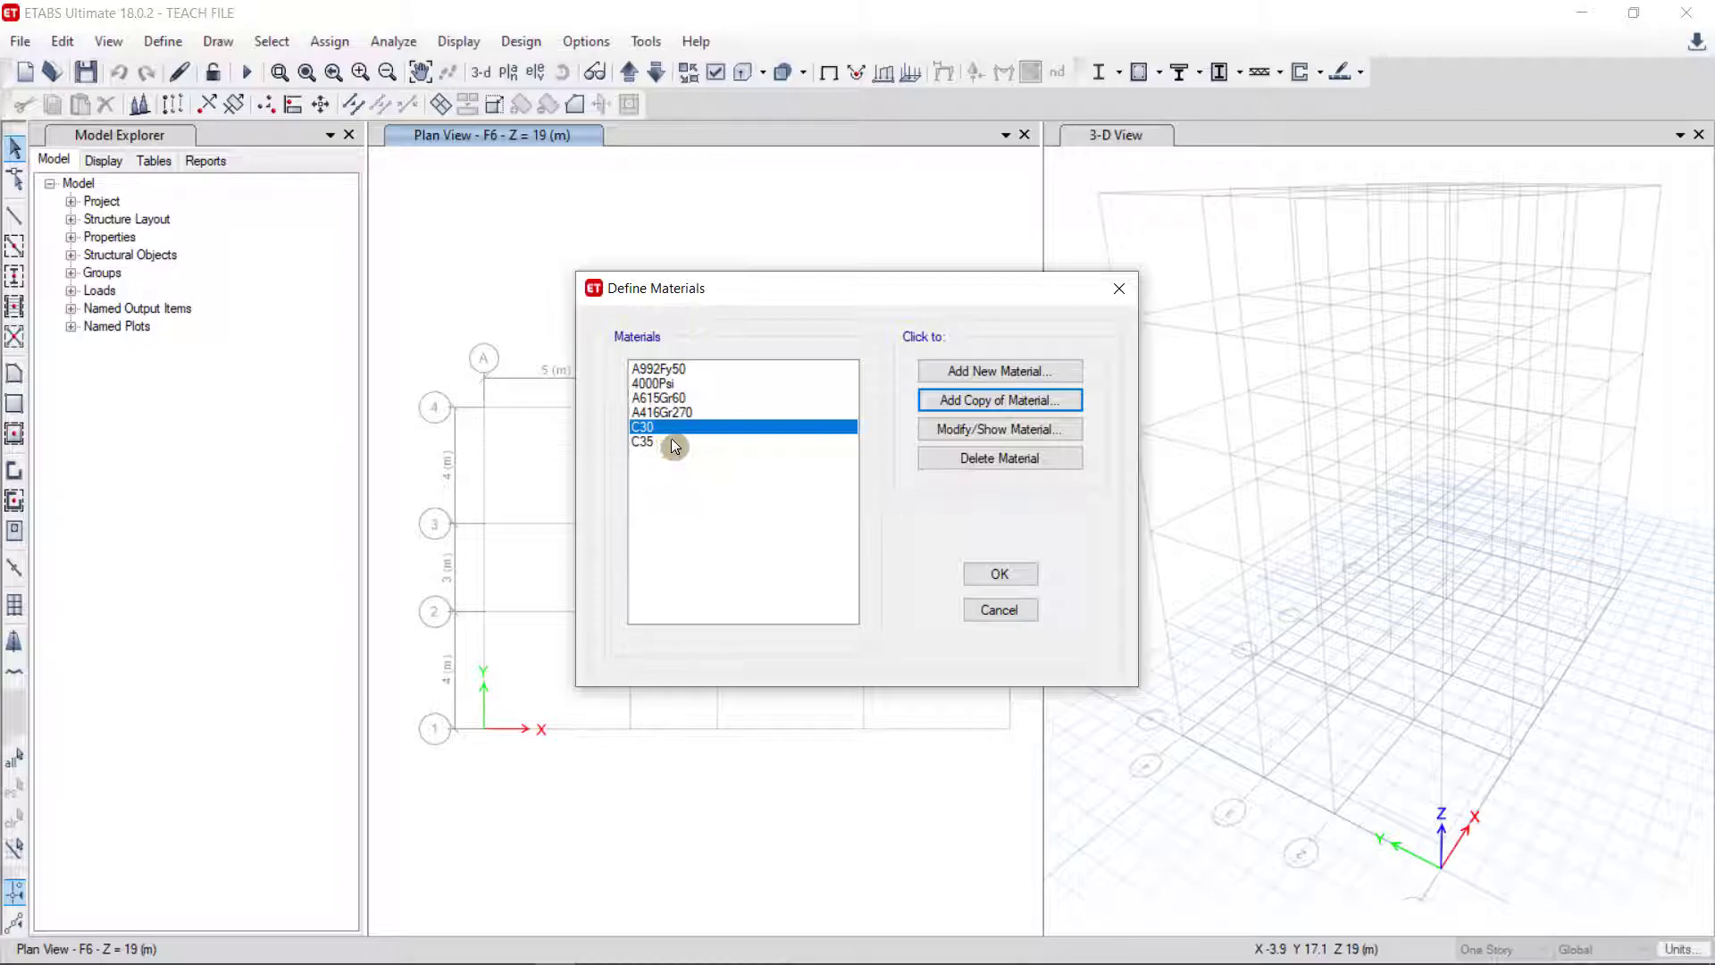
pyautogui.click(661, 442)
pyautogui.click(677, 433)
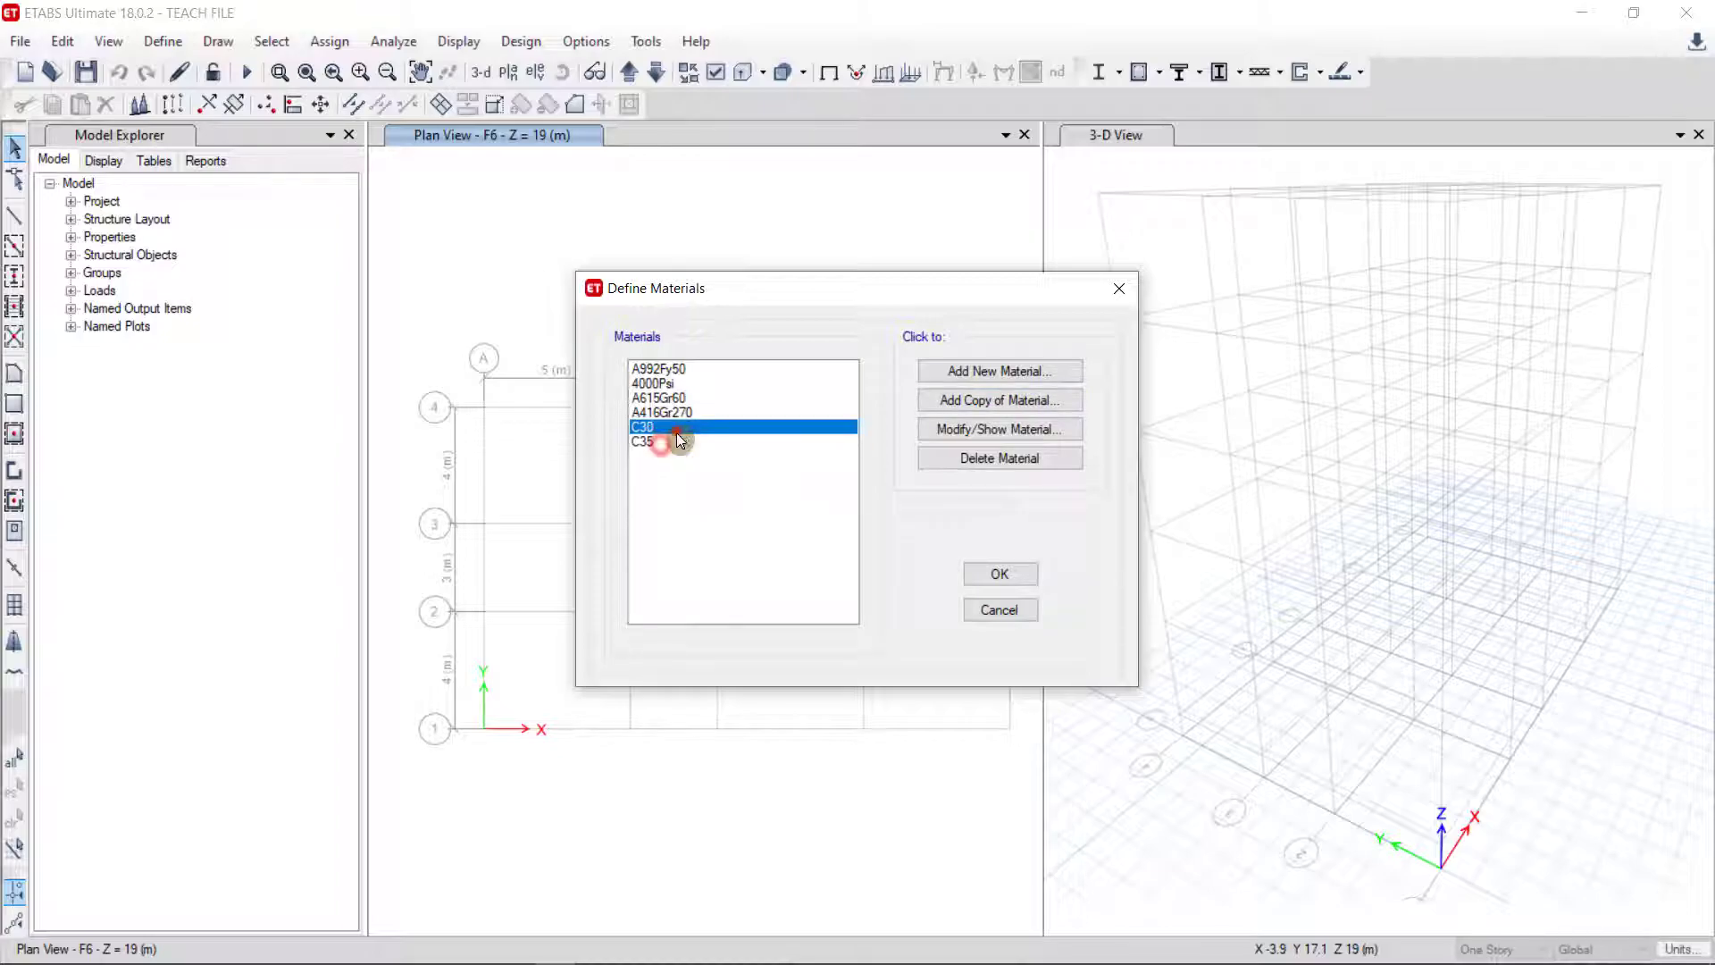
pyautogui.click(670, 430)
pyautogui.click(650, 442)
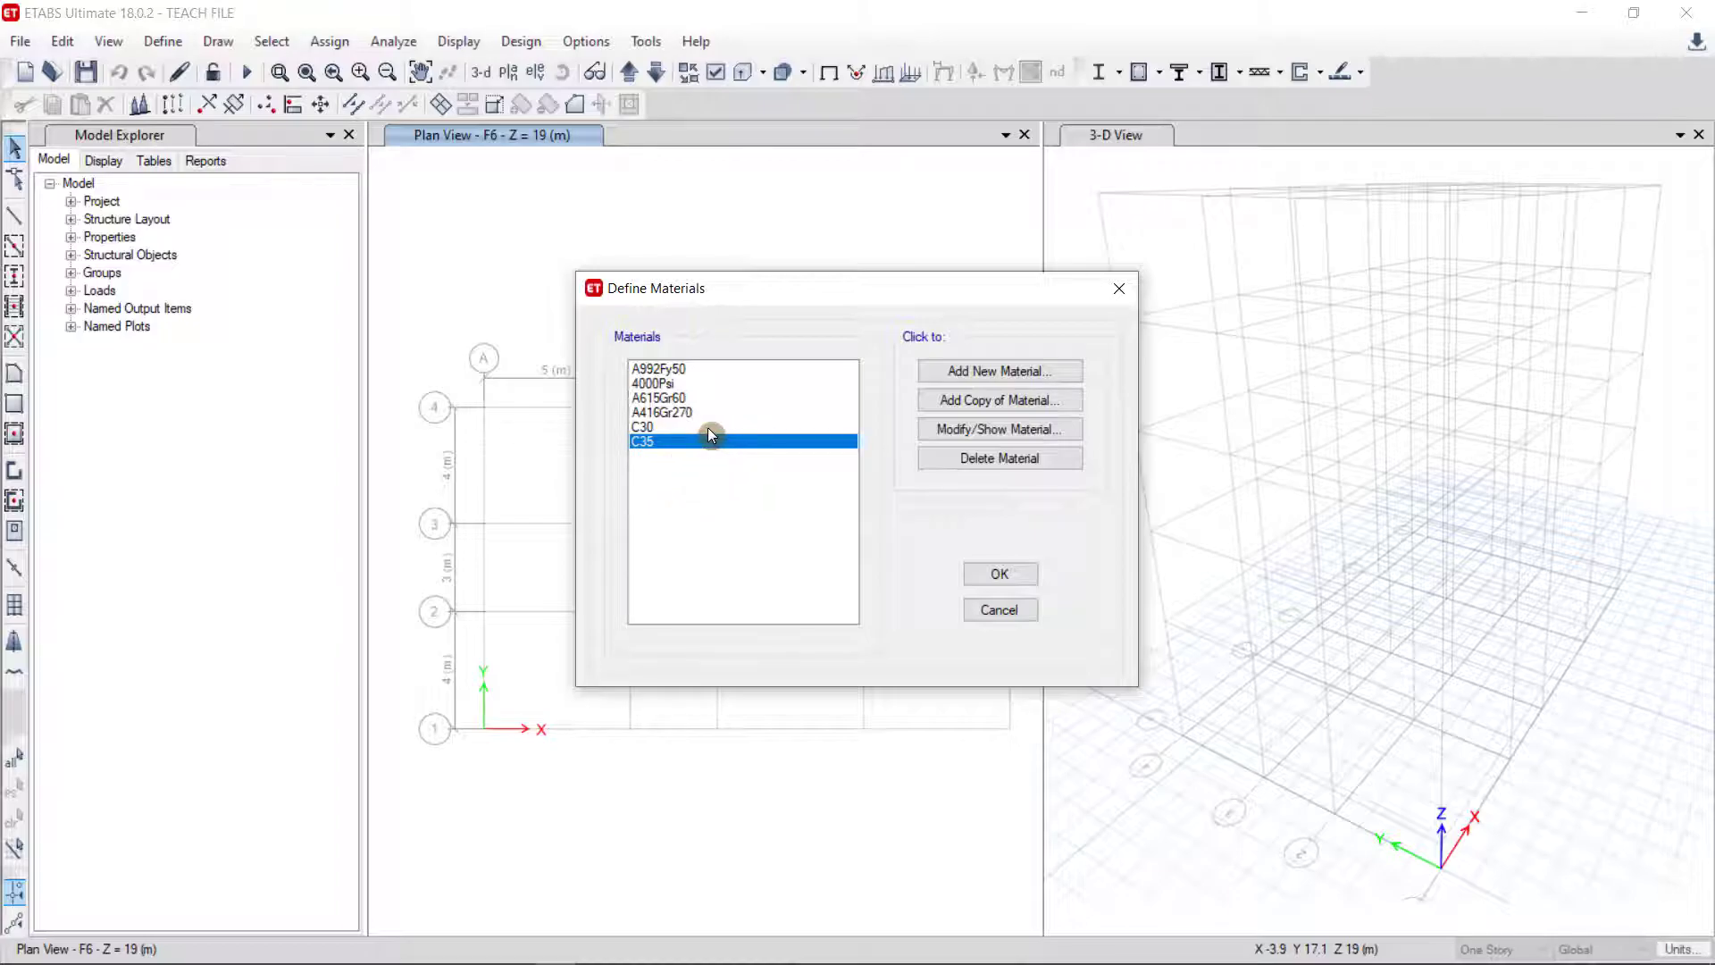
# Open the A615Gr60 rebar material for modification and rename it DB 390.
pyautogui.click(667, 398)
pyautogui.click(1000, 427)
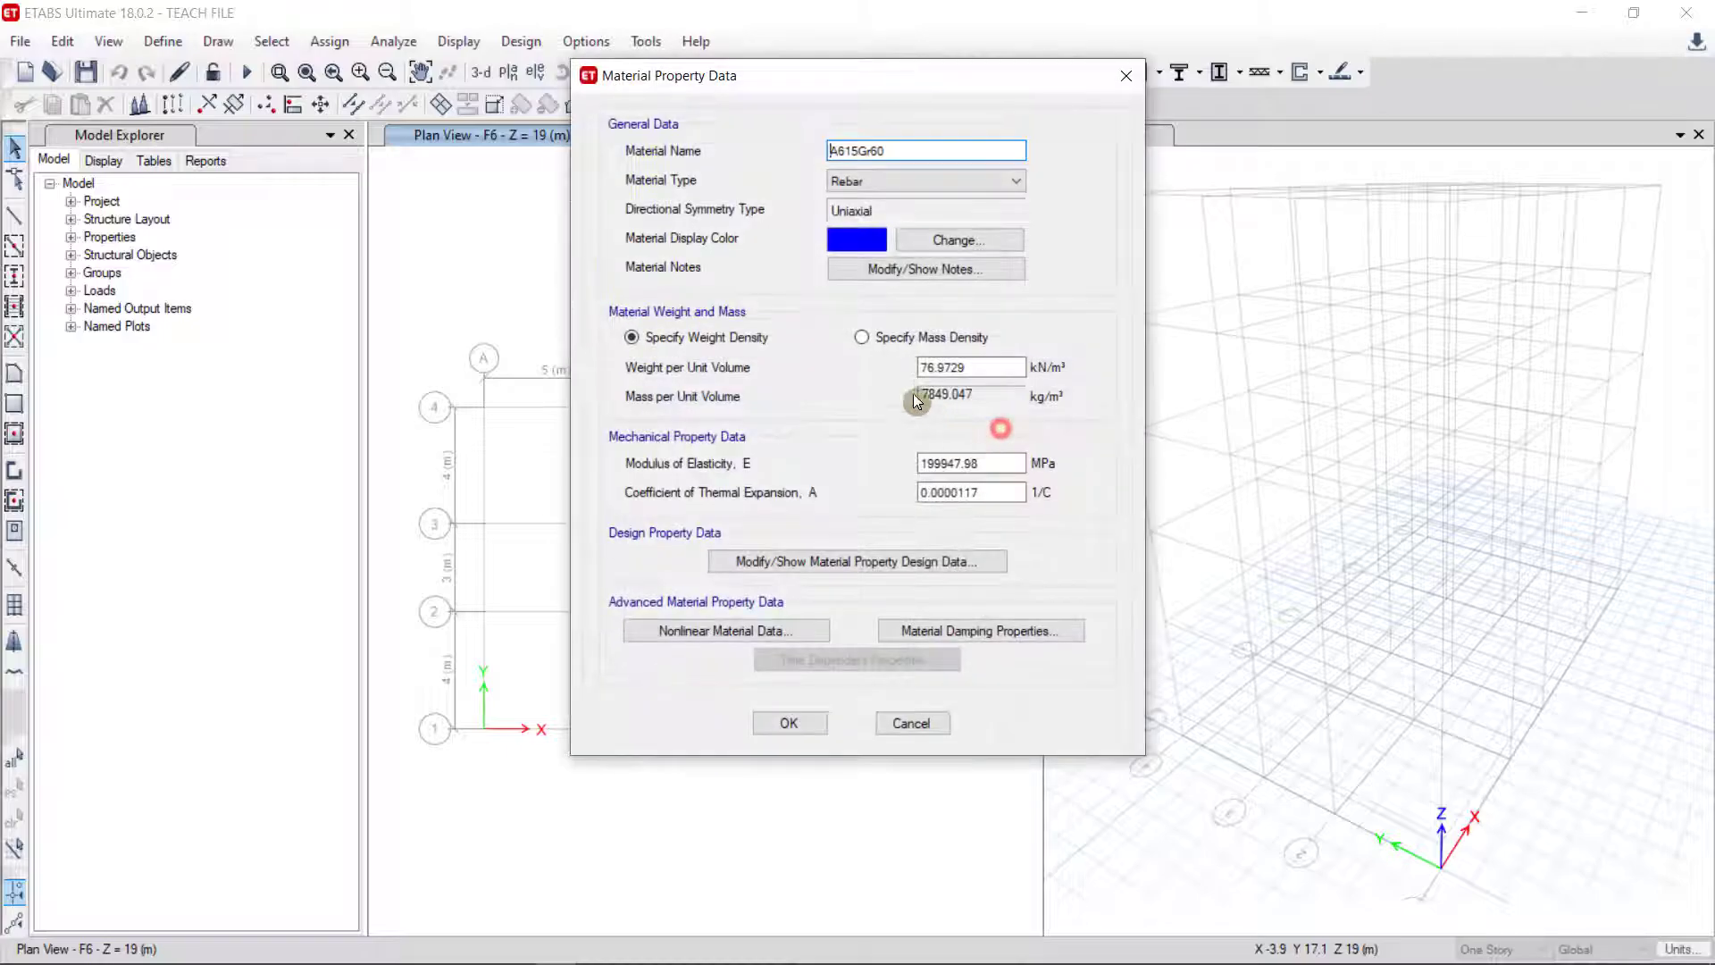
pyautogui.moveTo(915, 64); pyautogui.dragTo(1291, 148)
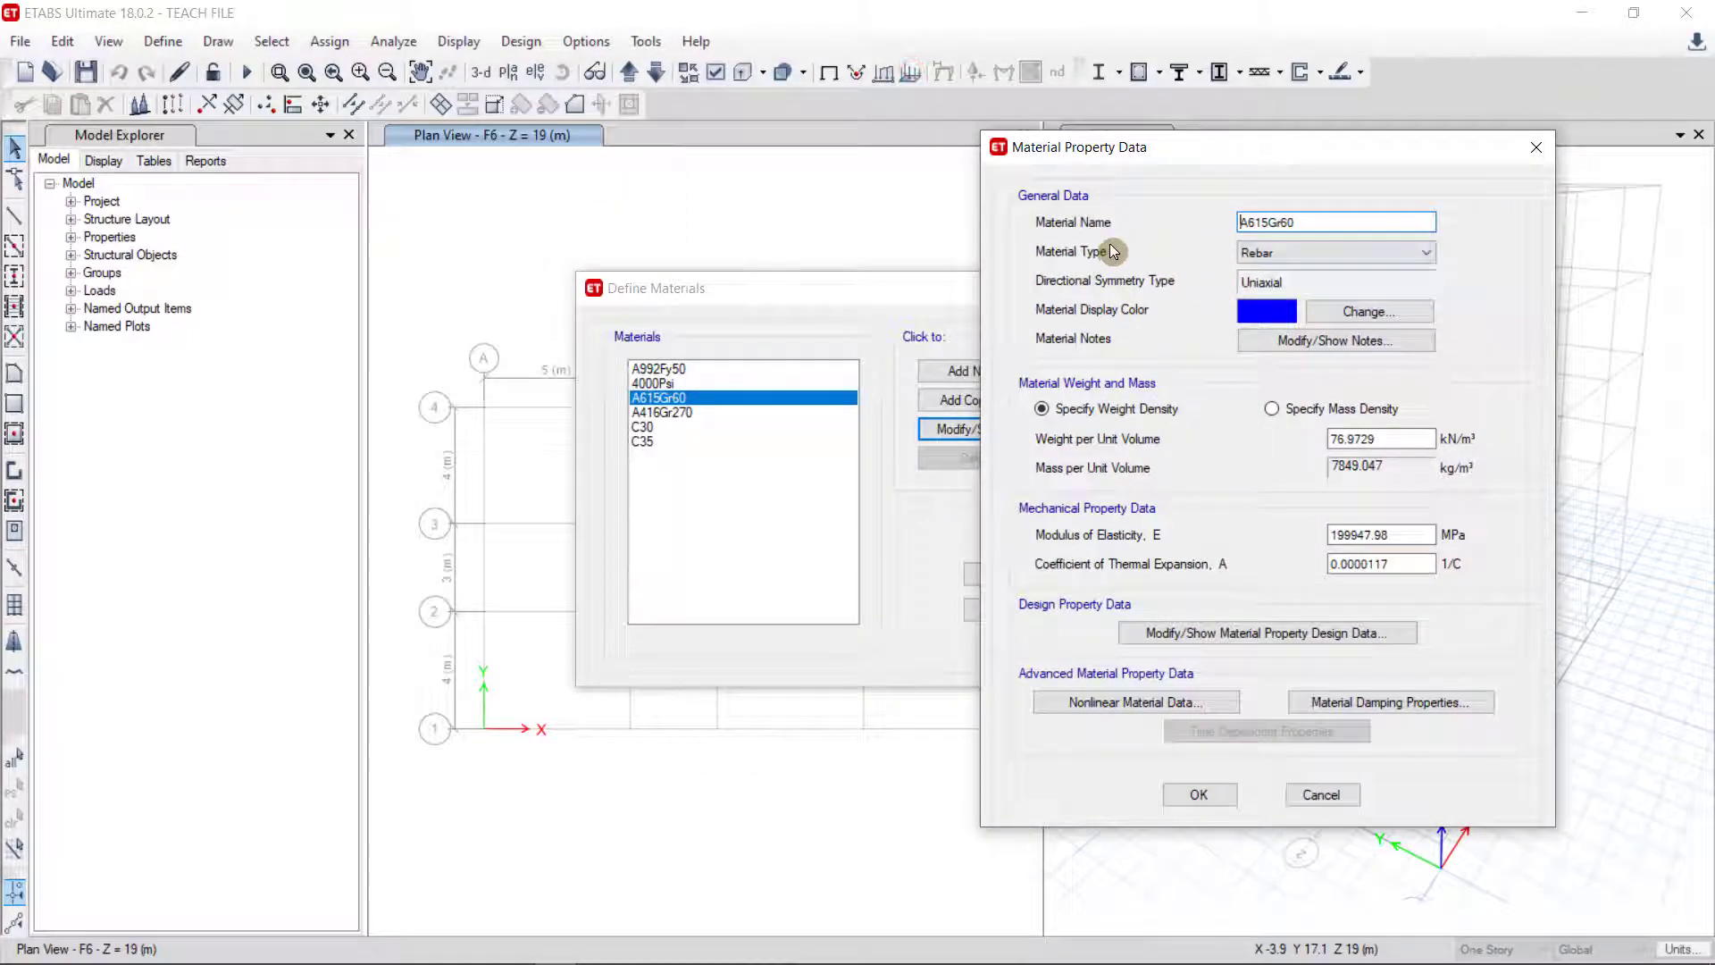
pyautogui.click(1281, 256)
pyautogui.doubleClick(1309, 222)
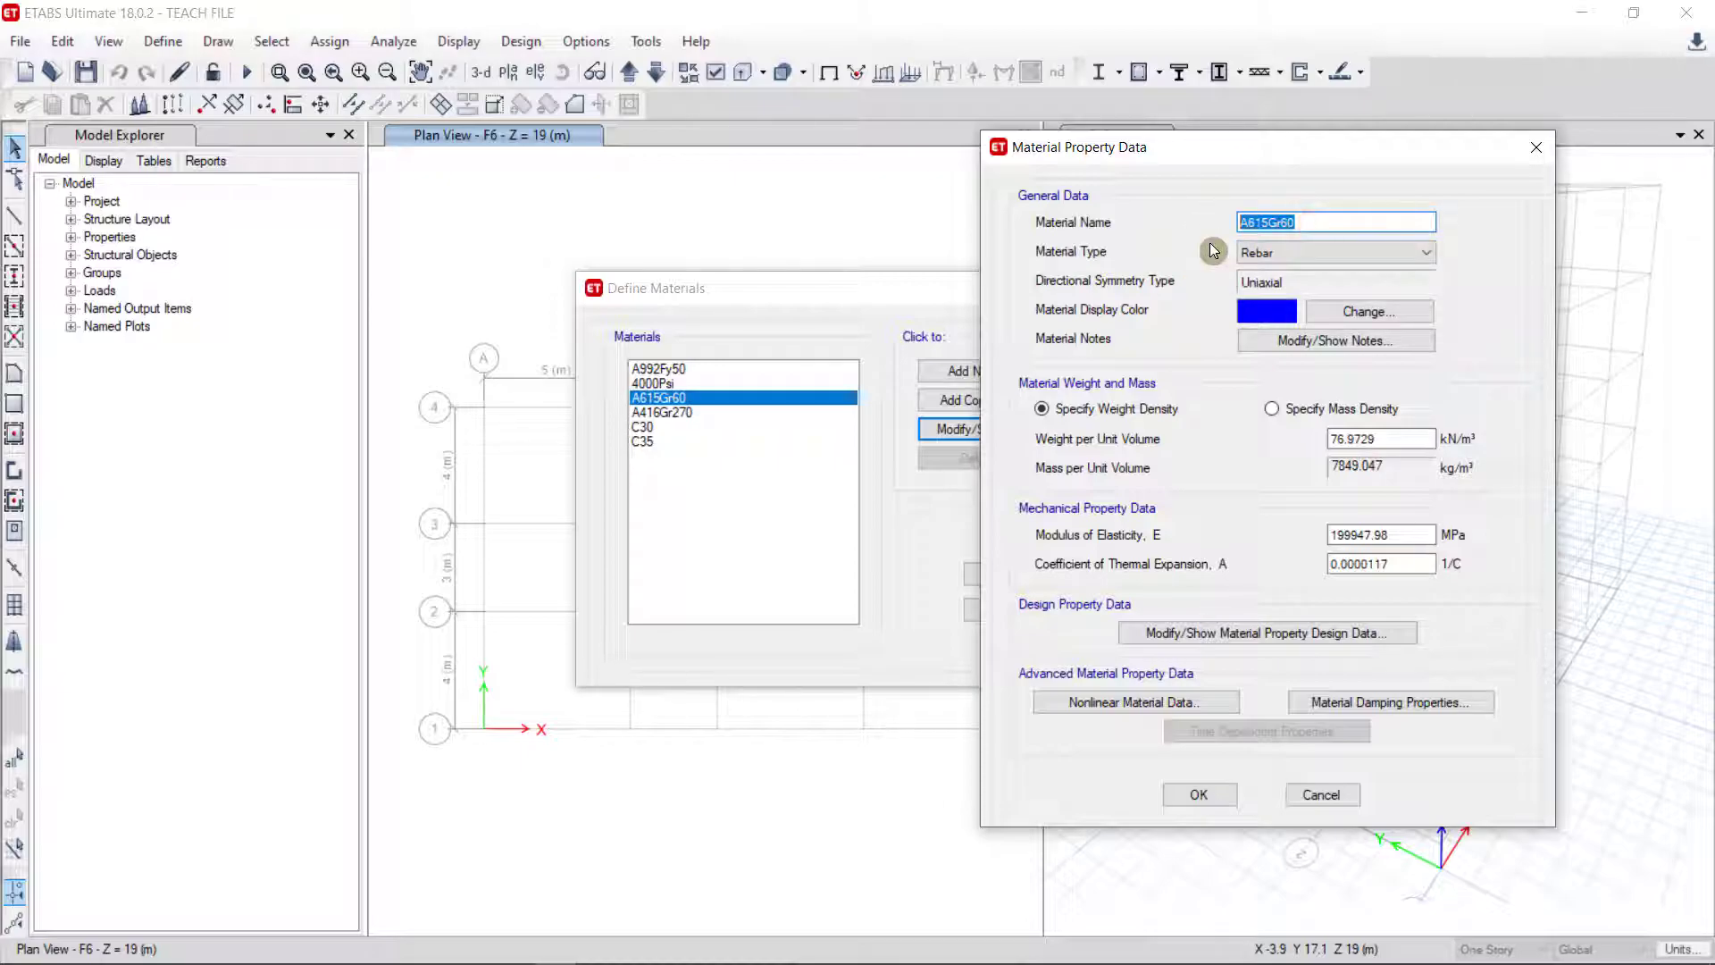
pyautogui.write('DB390')
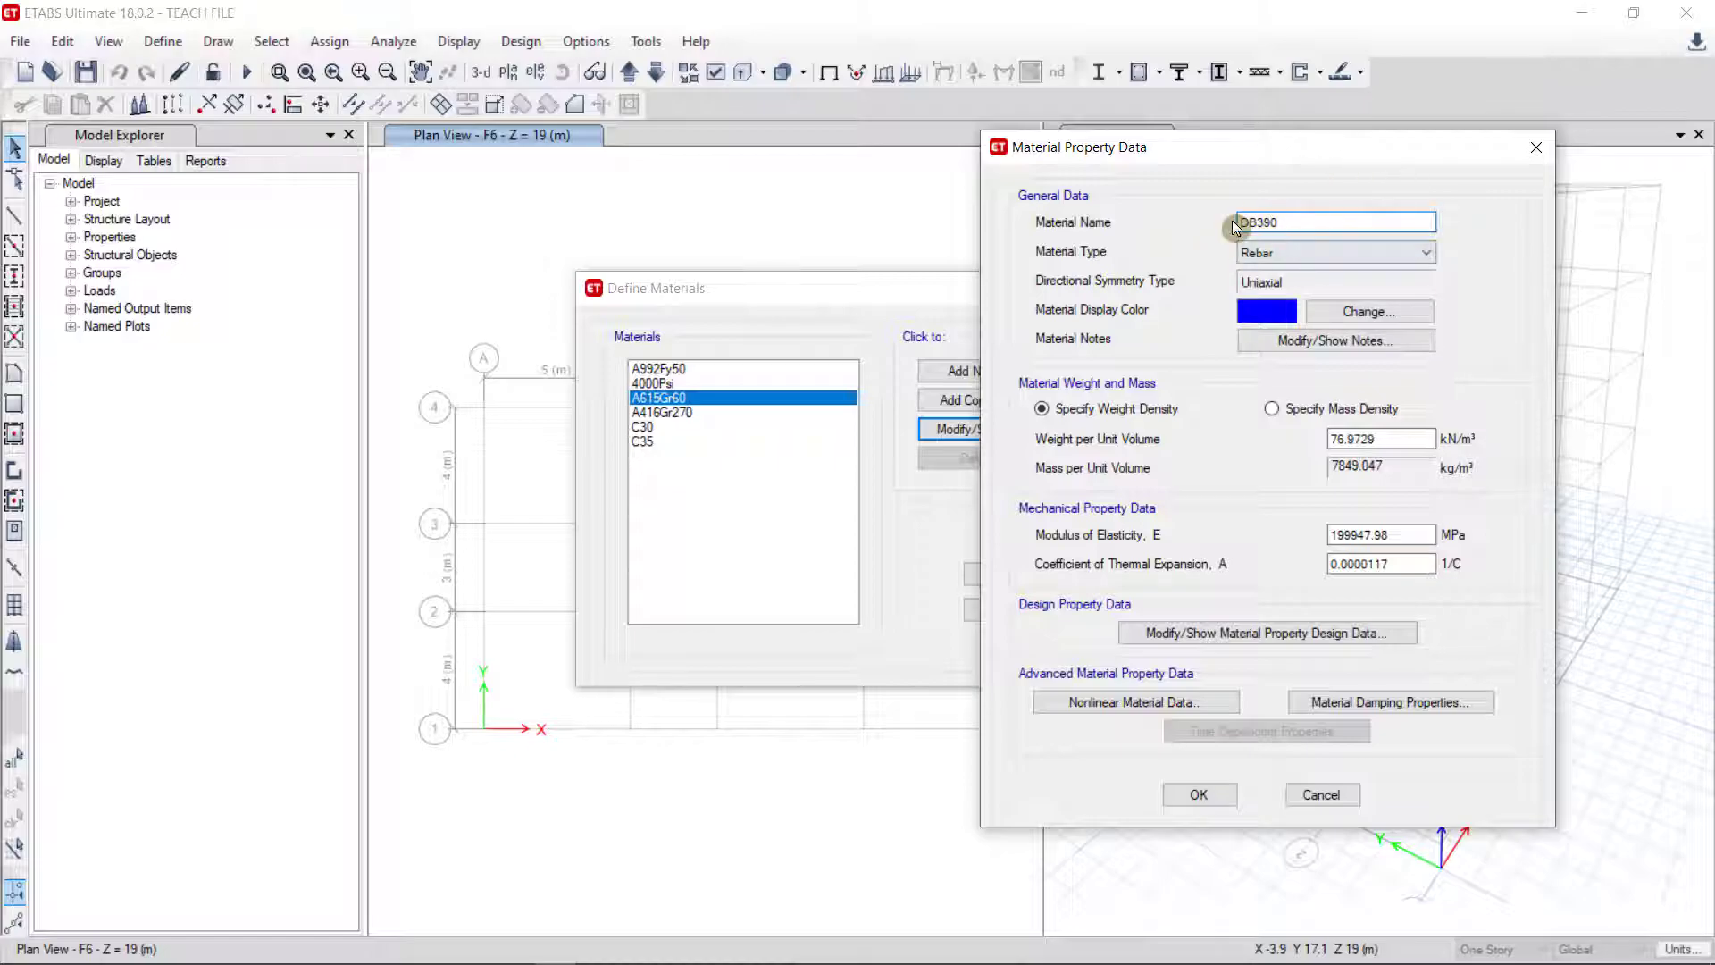
pyautogui.click(1260, 223)
# In the DB 390 design data, set the minimum yield strength Fy to 390 MPa and minimum tensile strength Fu to 429 MPa.
pyautogui.click(1260, 645)
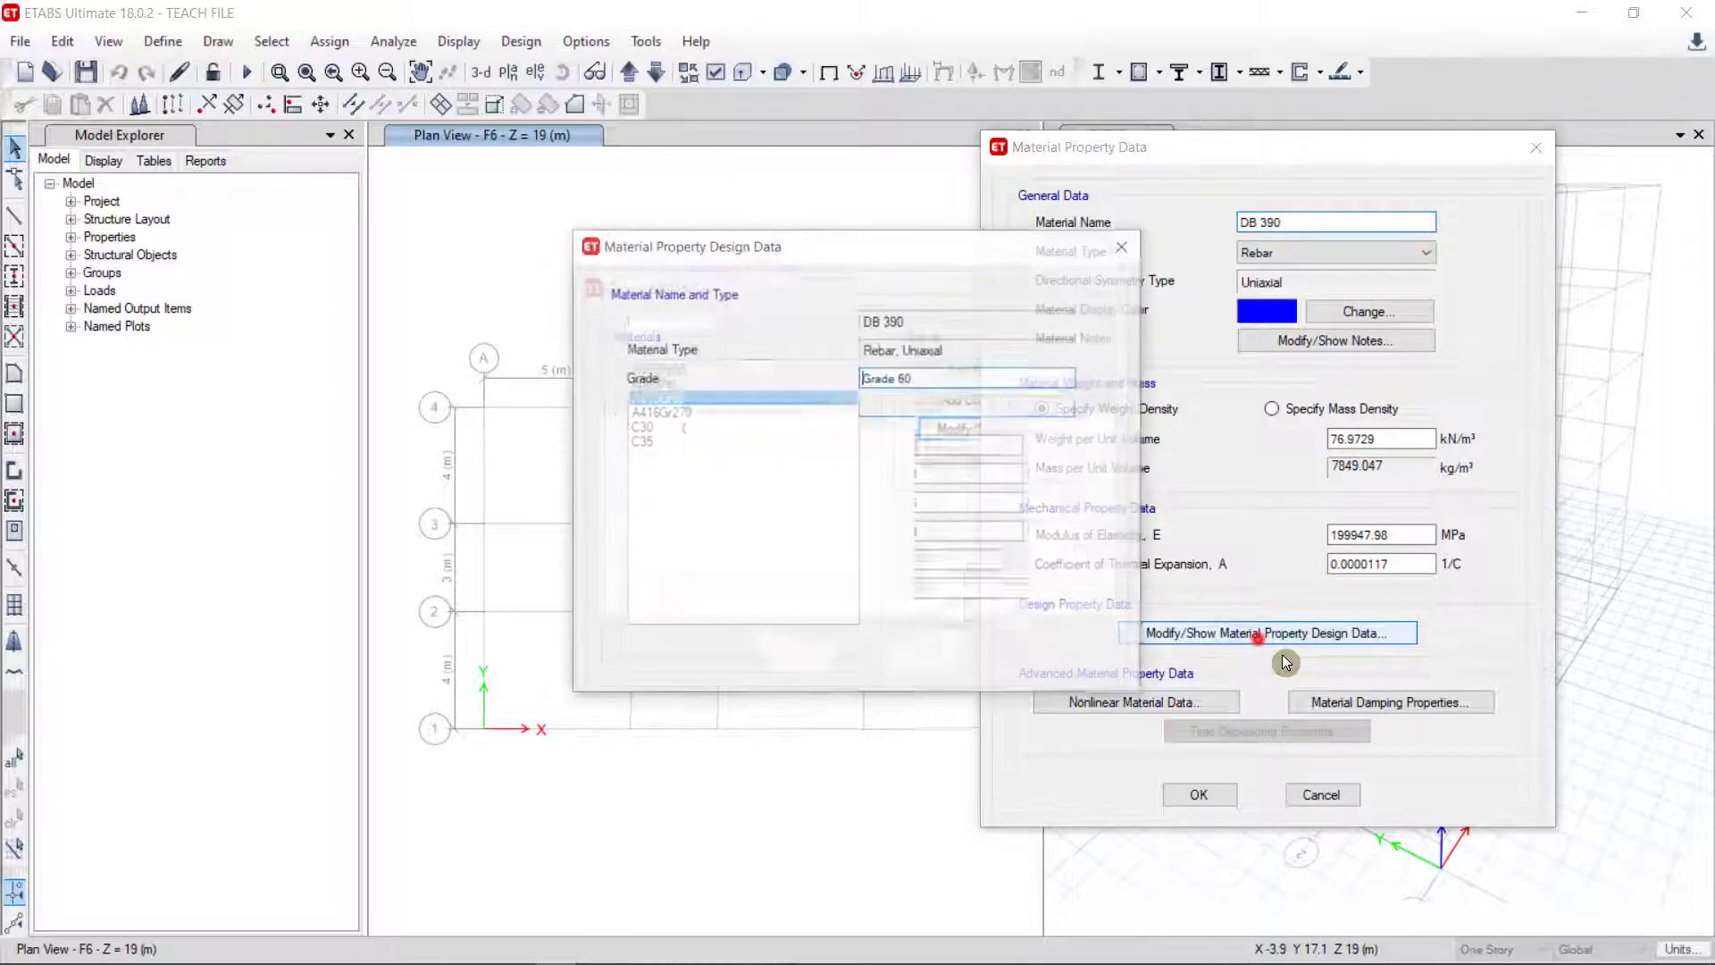
pyautogui.moveTo(905, 256); pyautogui.dragTo(1233, 408)
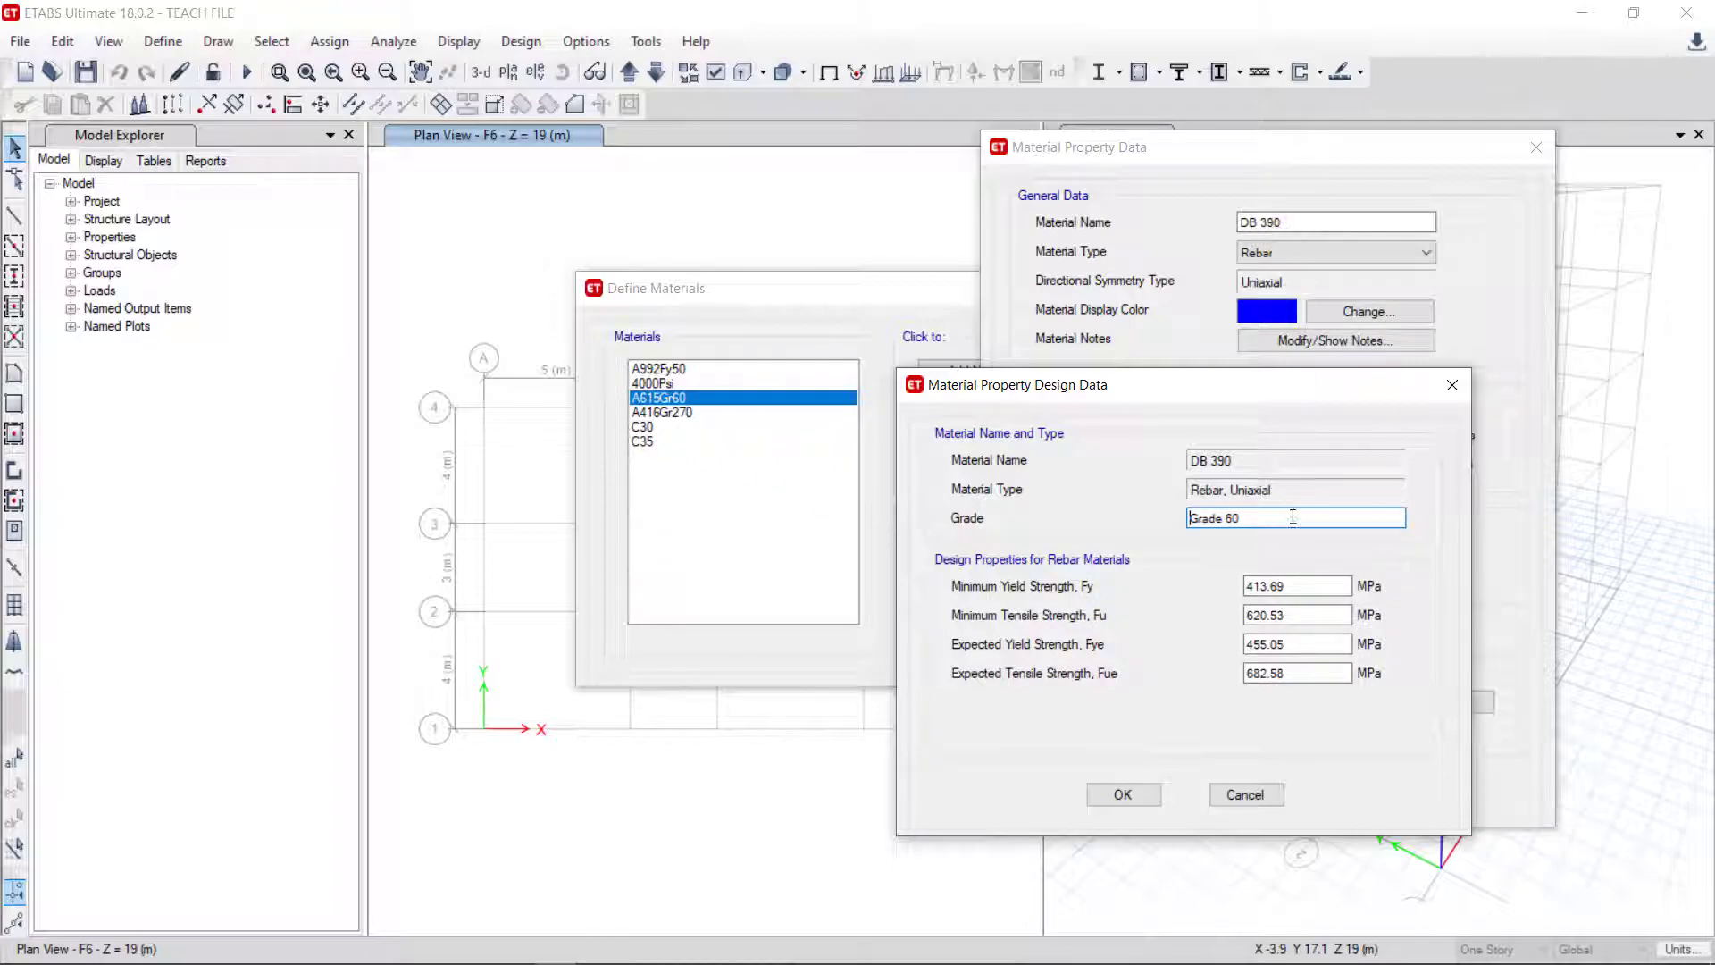
pyautogui.doubleClick(1295, 586)
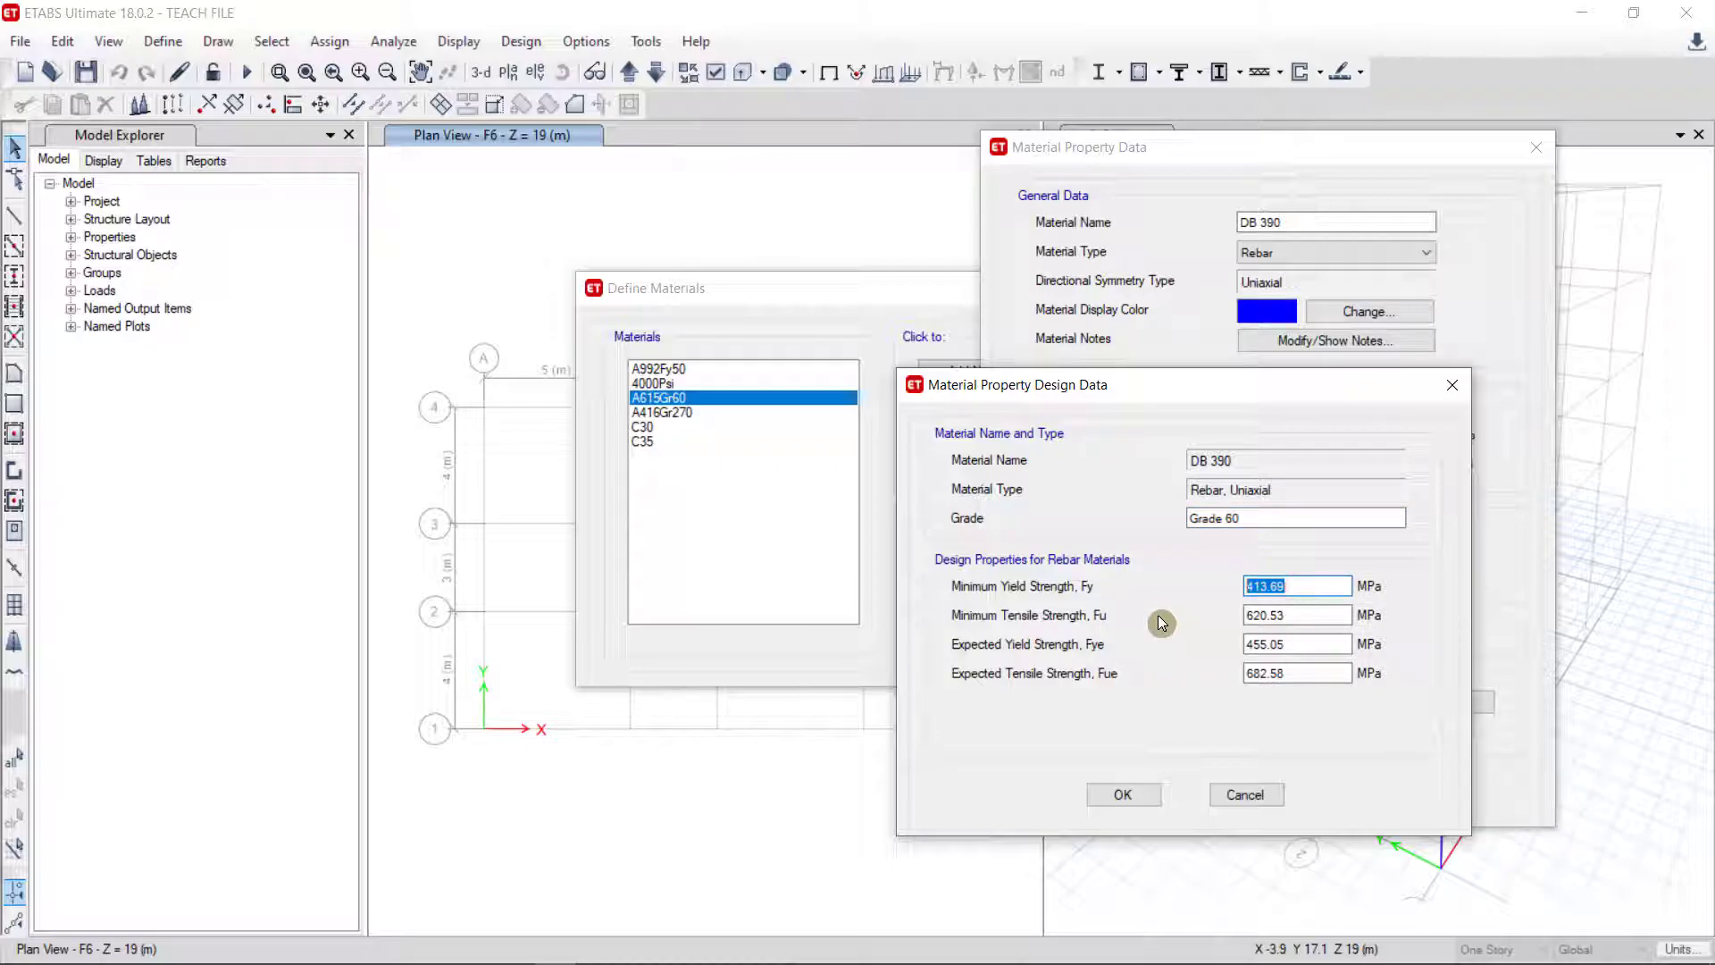
pyautogui.write('390')
pyautogui.doubleClick(1299, 615)
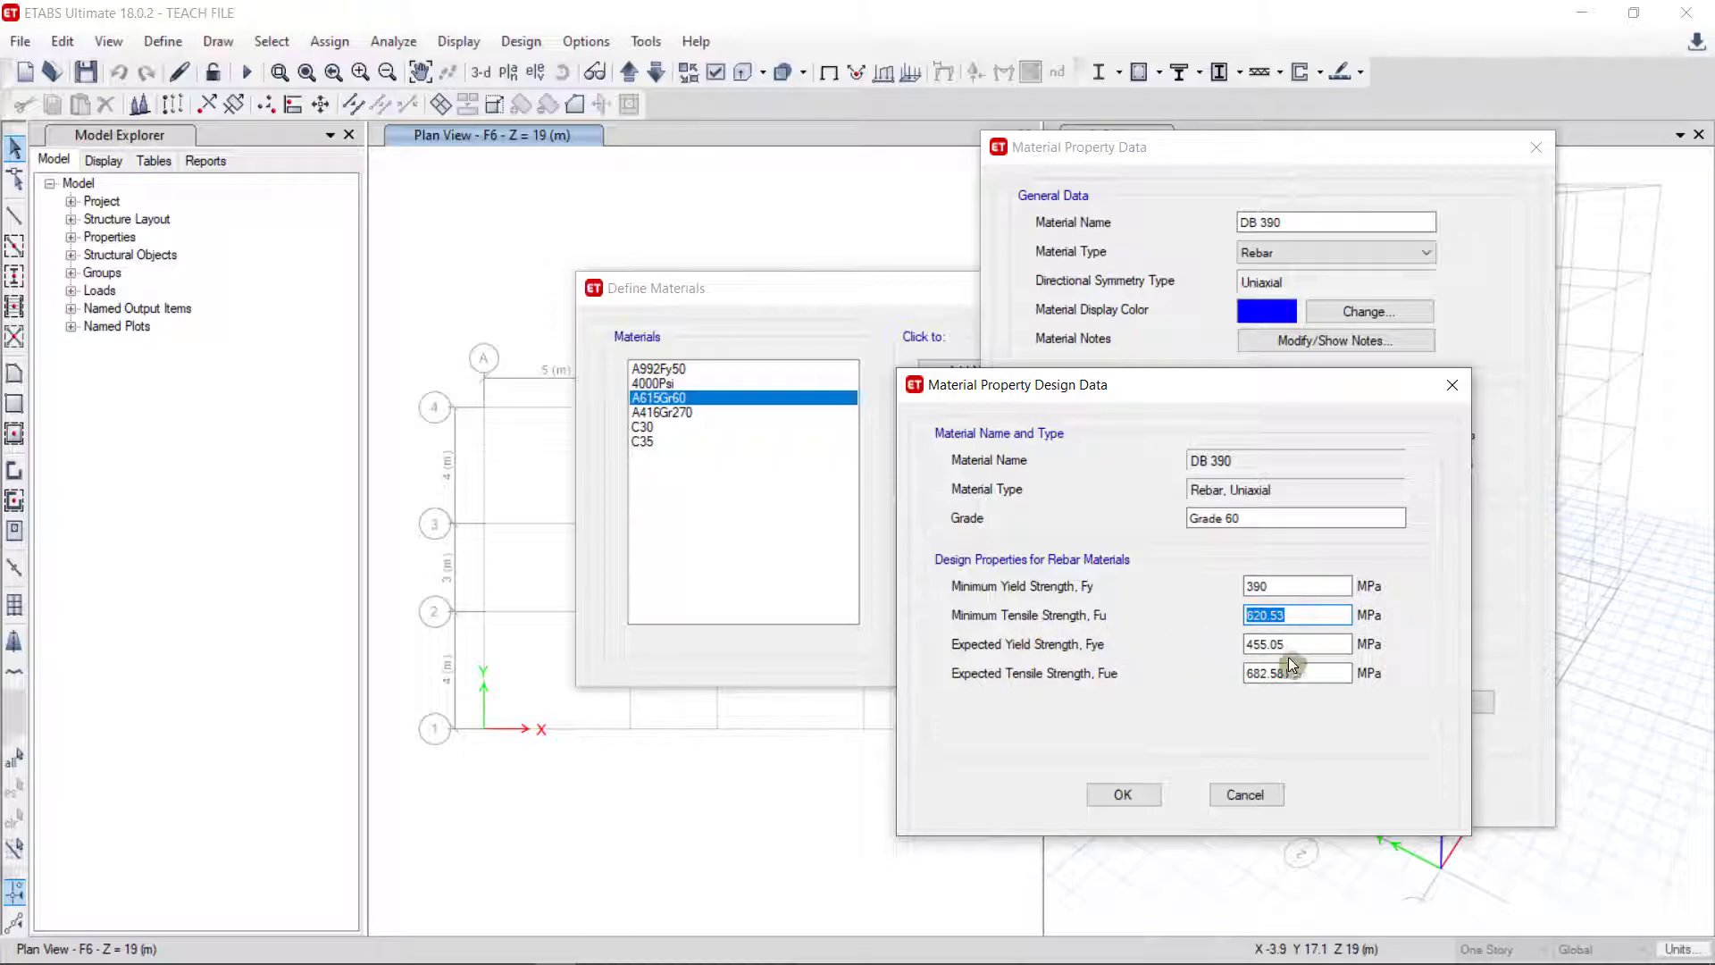
pyautogui.write('429')
# Set DB 390's expected yield strength Fye to 390 MPa and expected tensile strength Fue to 429 MPa, and save the material.
pyautogui.click(1304, 641)
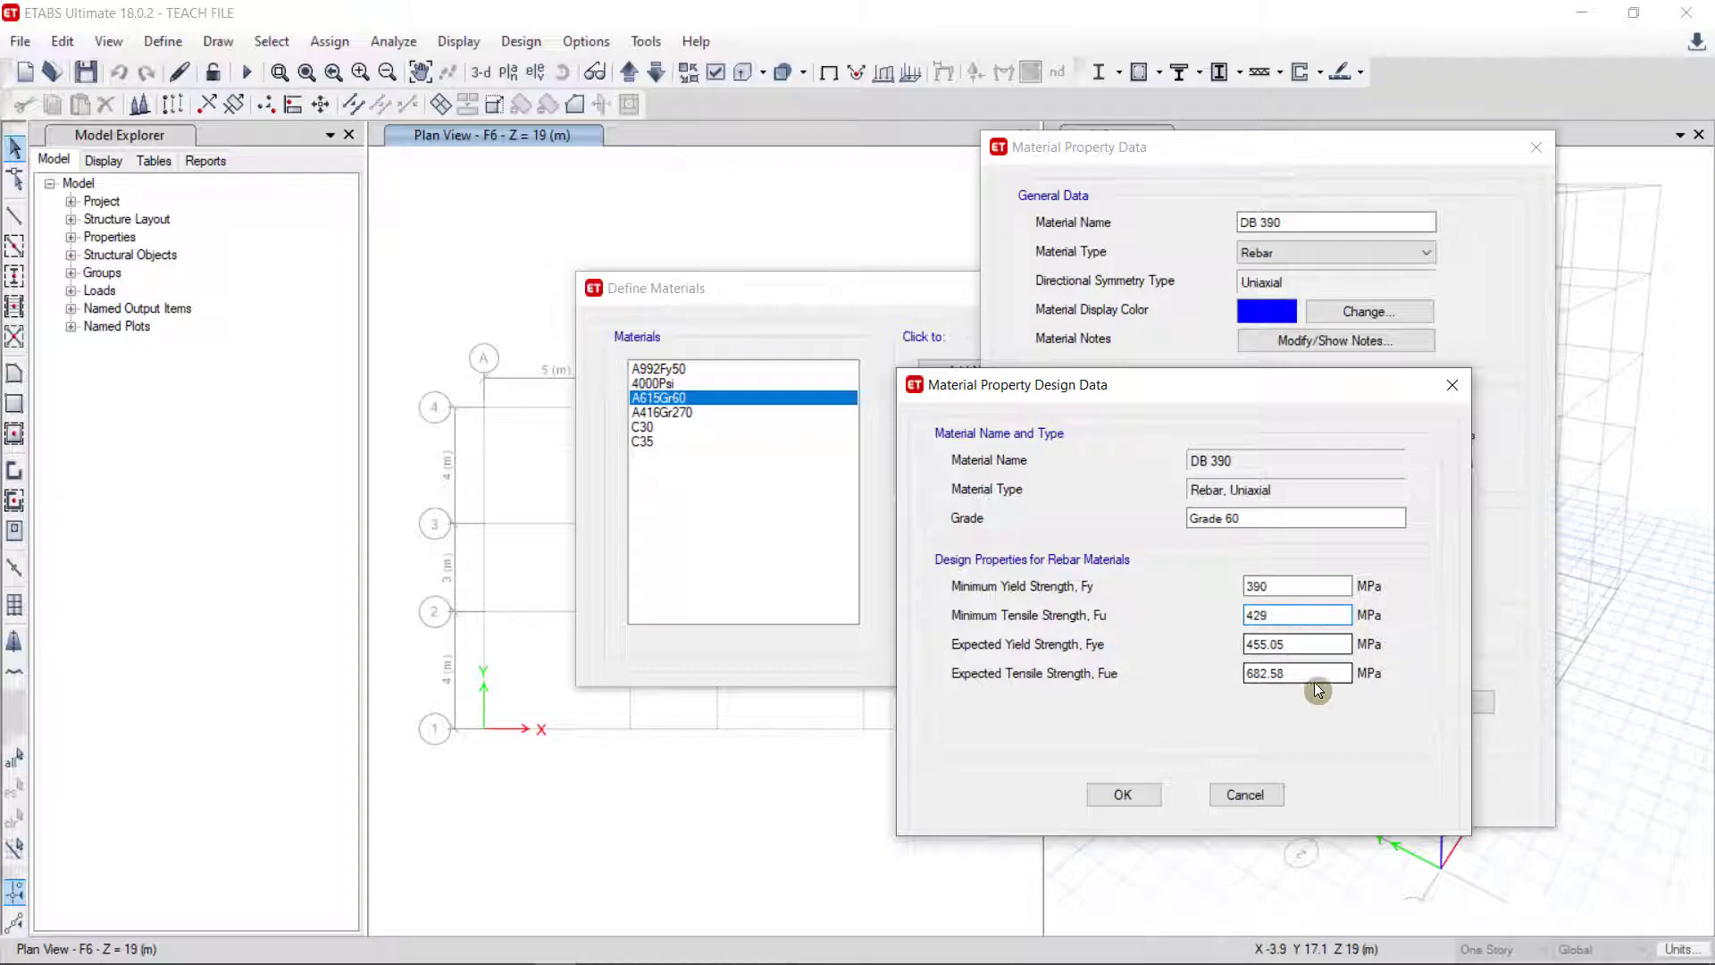
pyautogui.doubleClick(1297, 641)
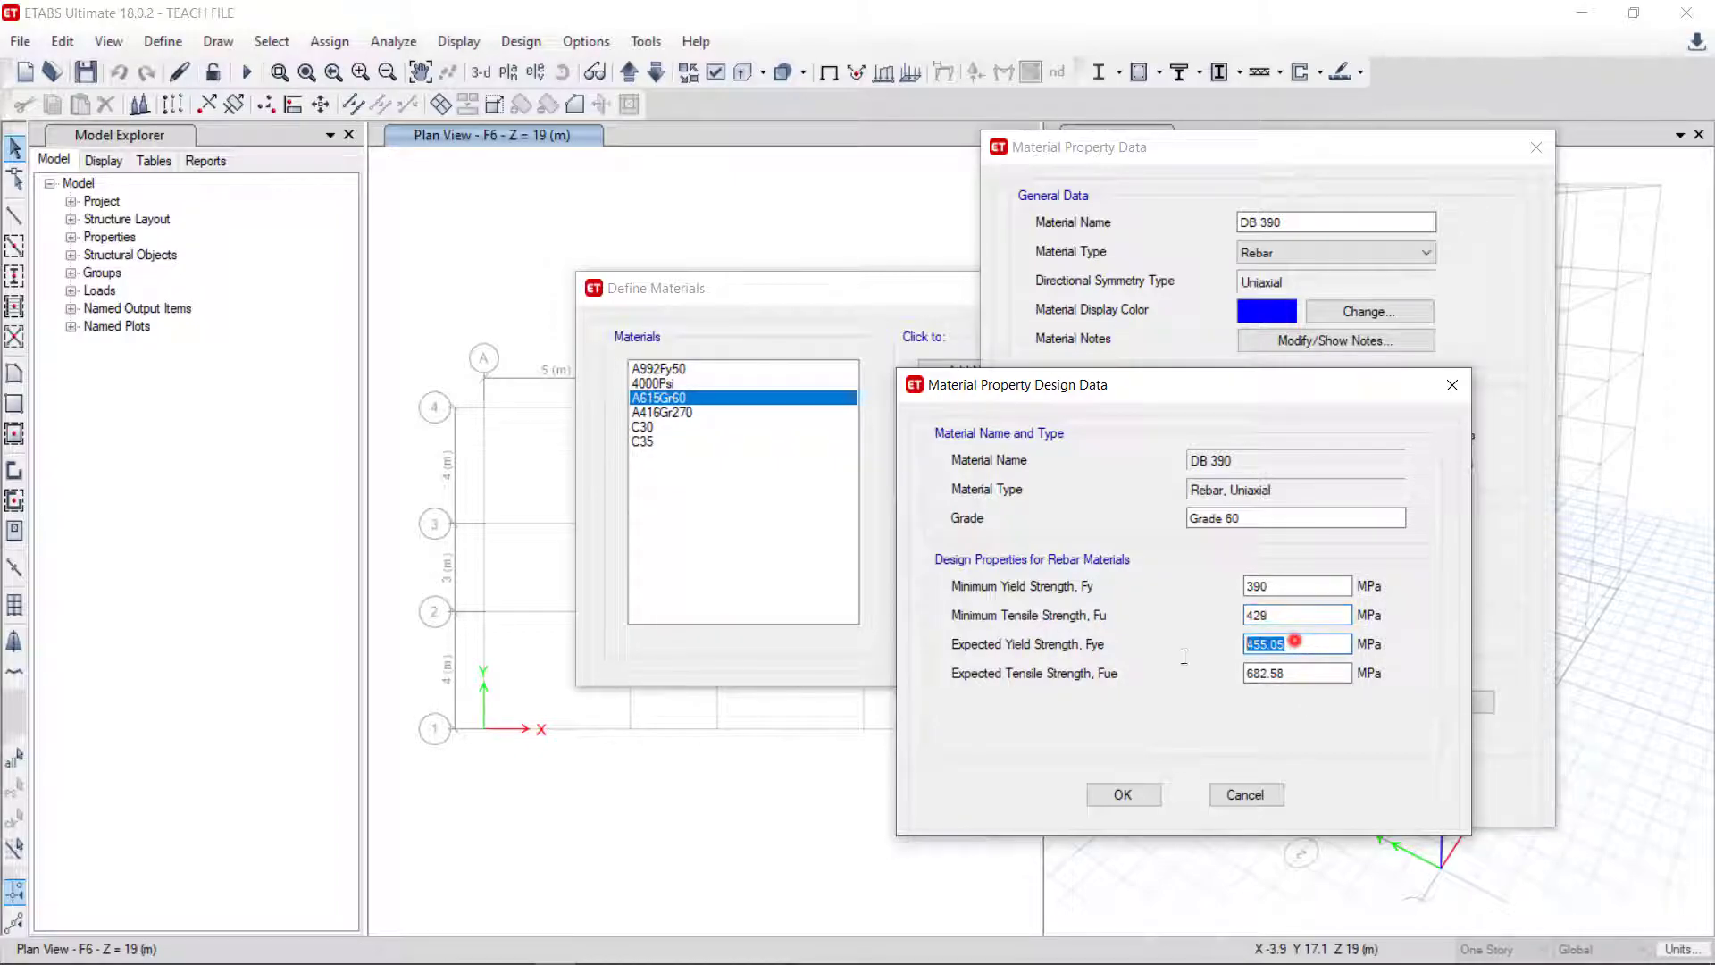
pyautogui.write('390')
pyautogui.doubleClick(1295, 671)
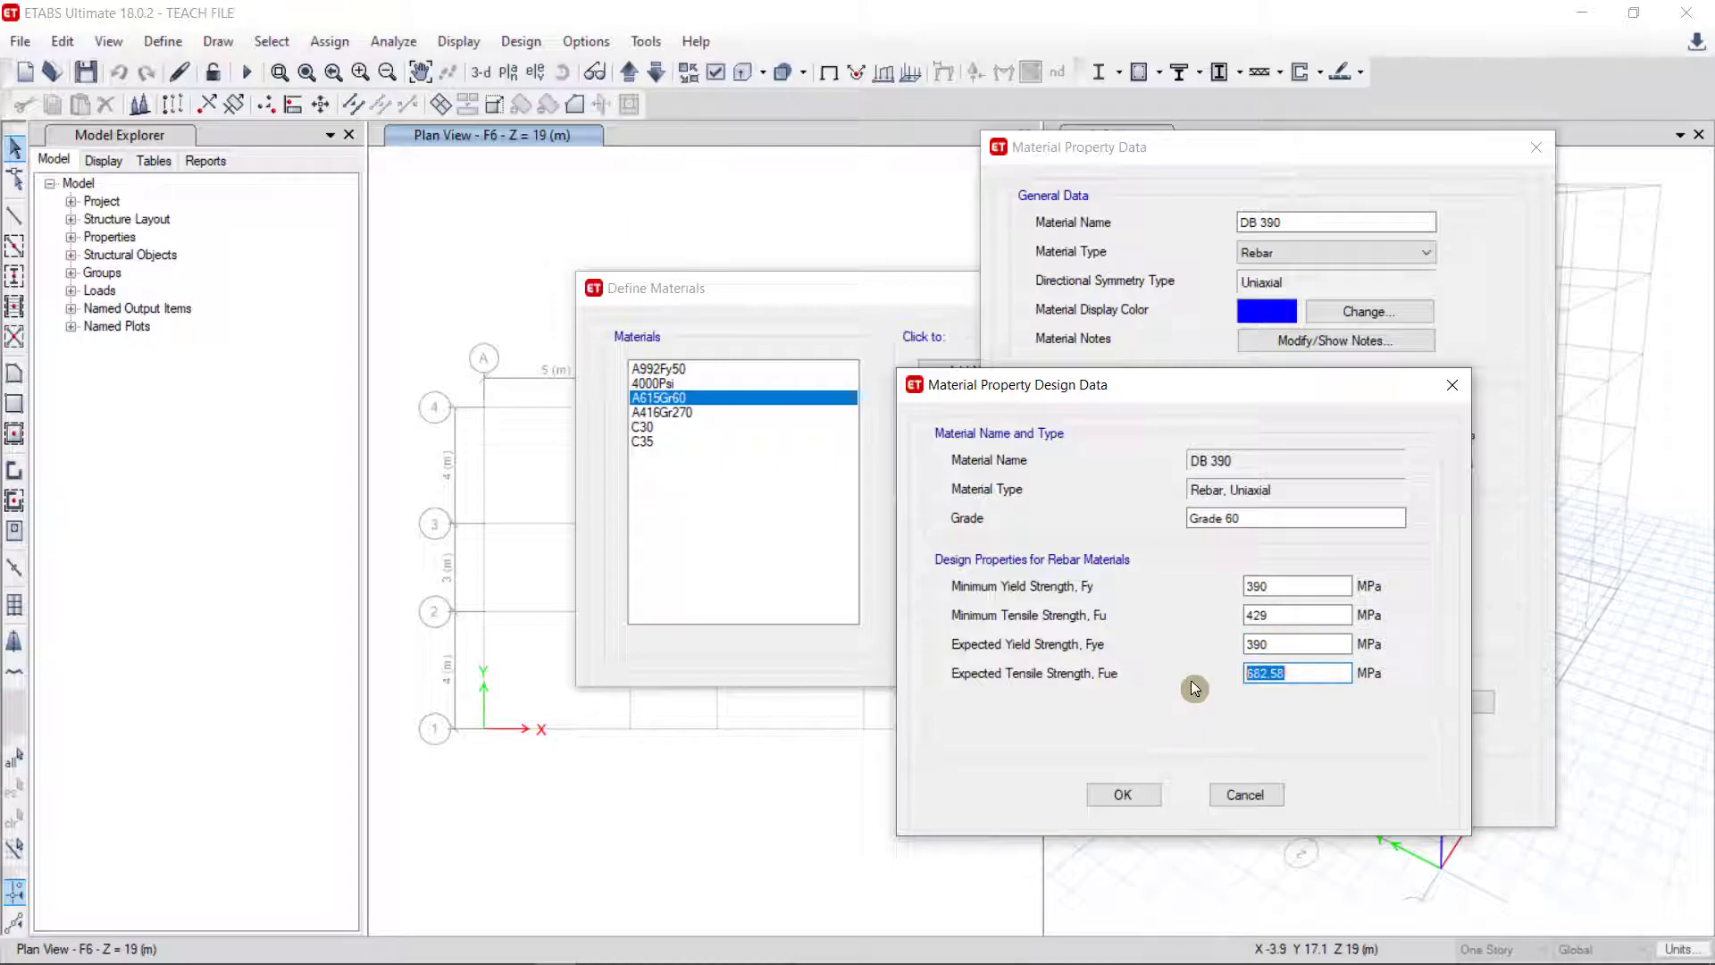
pyautogui.write('429')
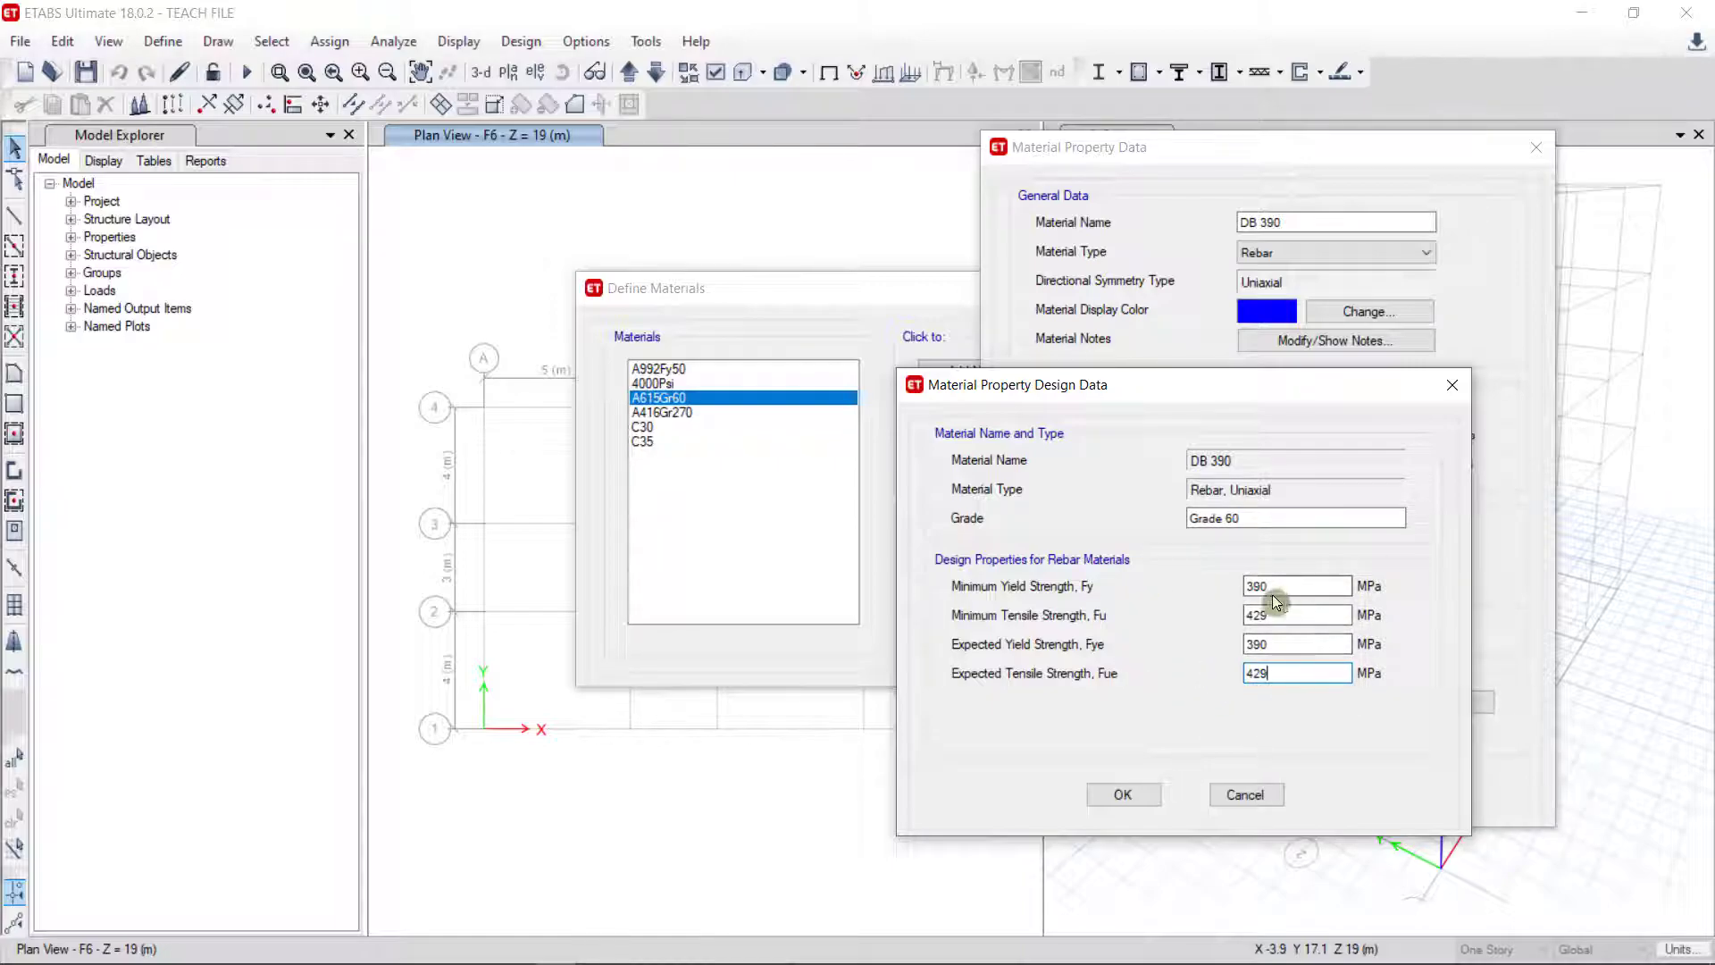
pyautogui.click(1131, 798)
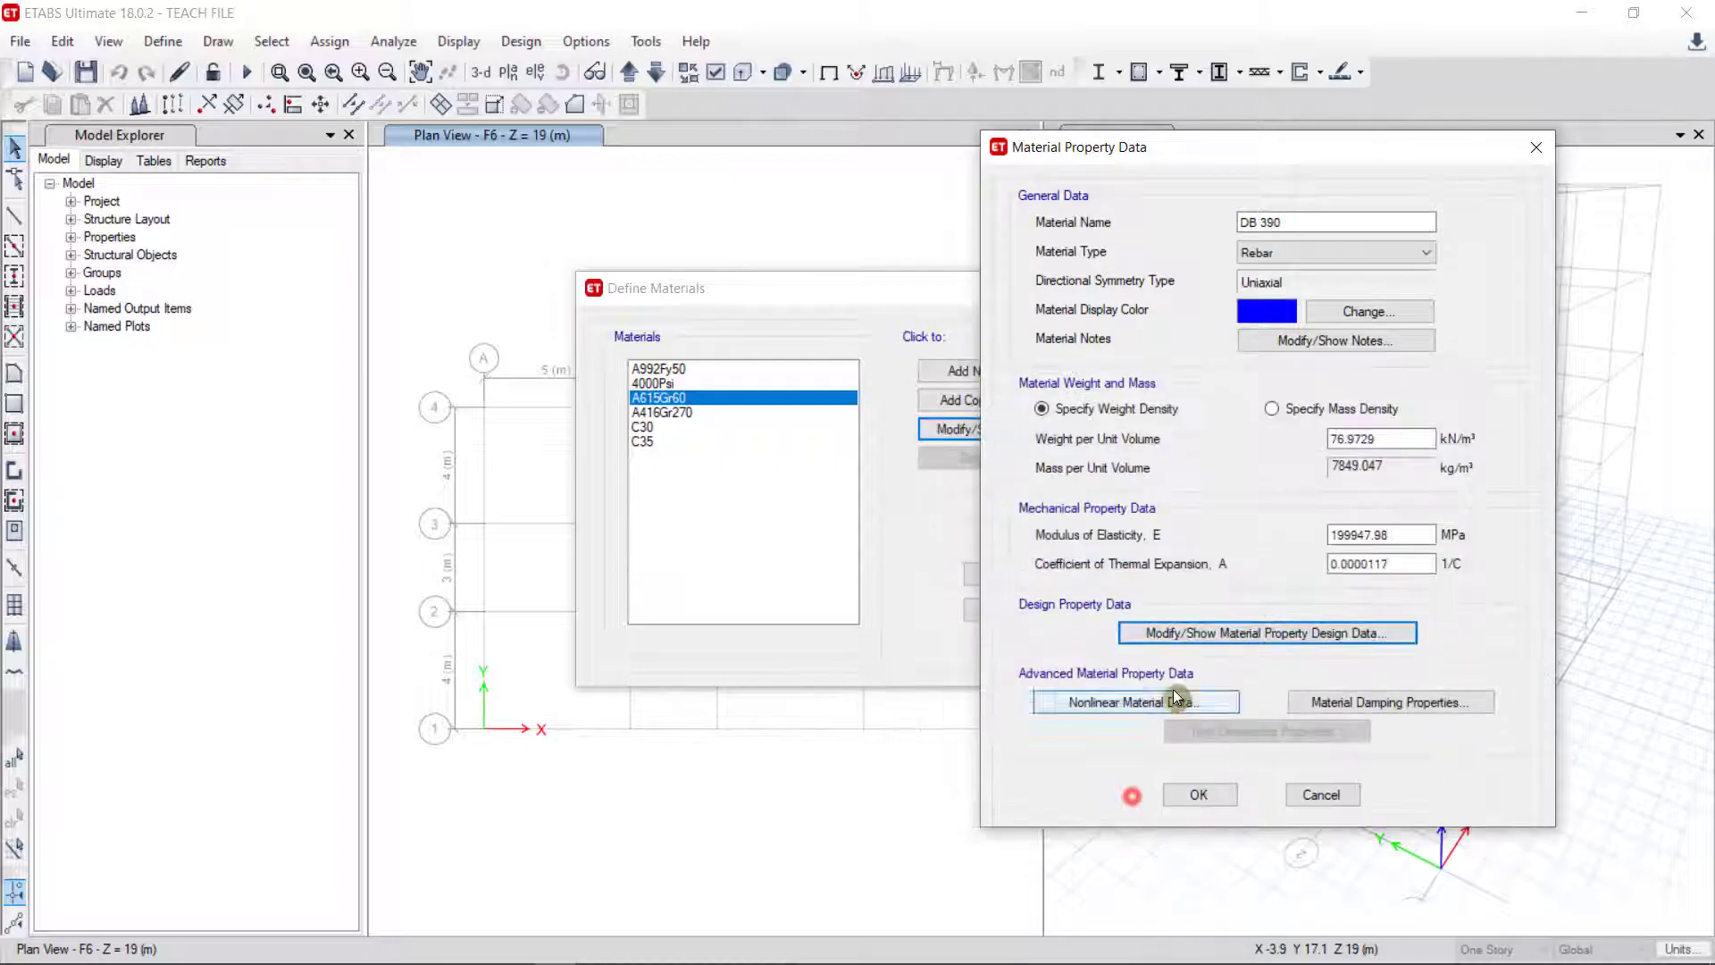
pyautogui.click(1200, 795)
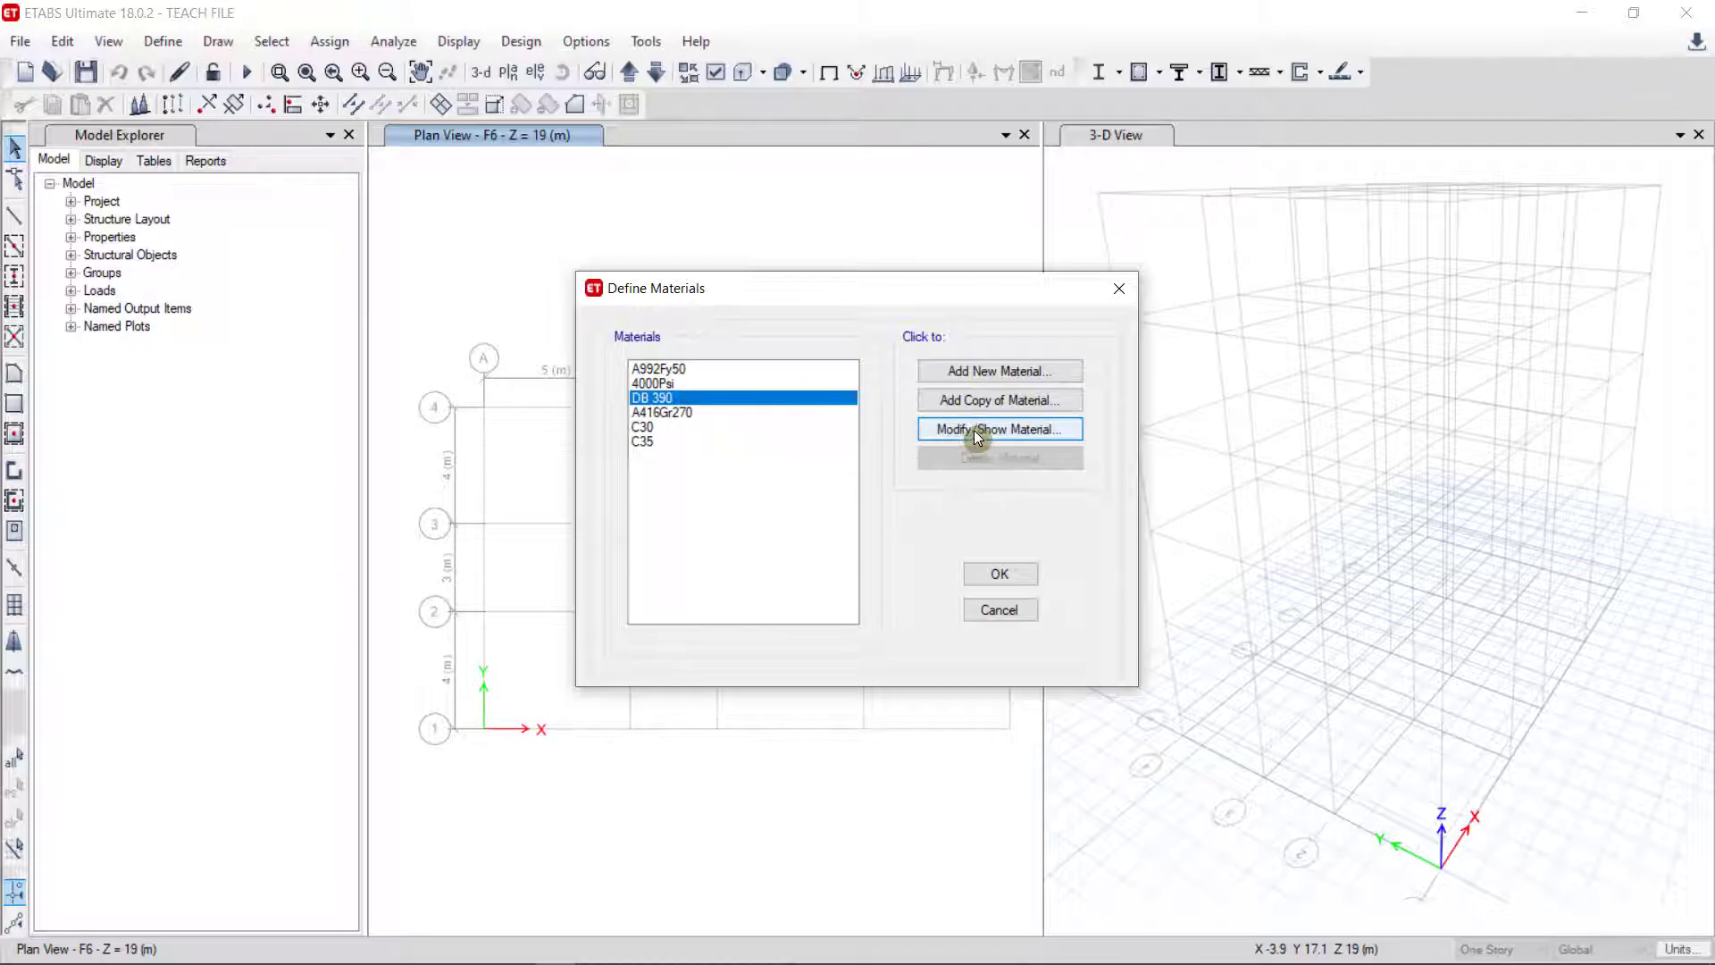
# Add a copy of the DB 390 rebar material and name it RB 235.
pyautogui.click(708, 467)
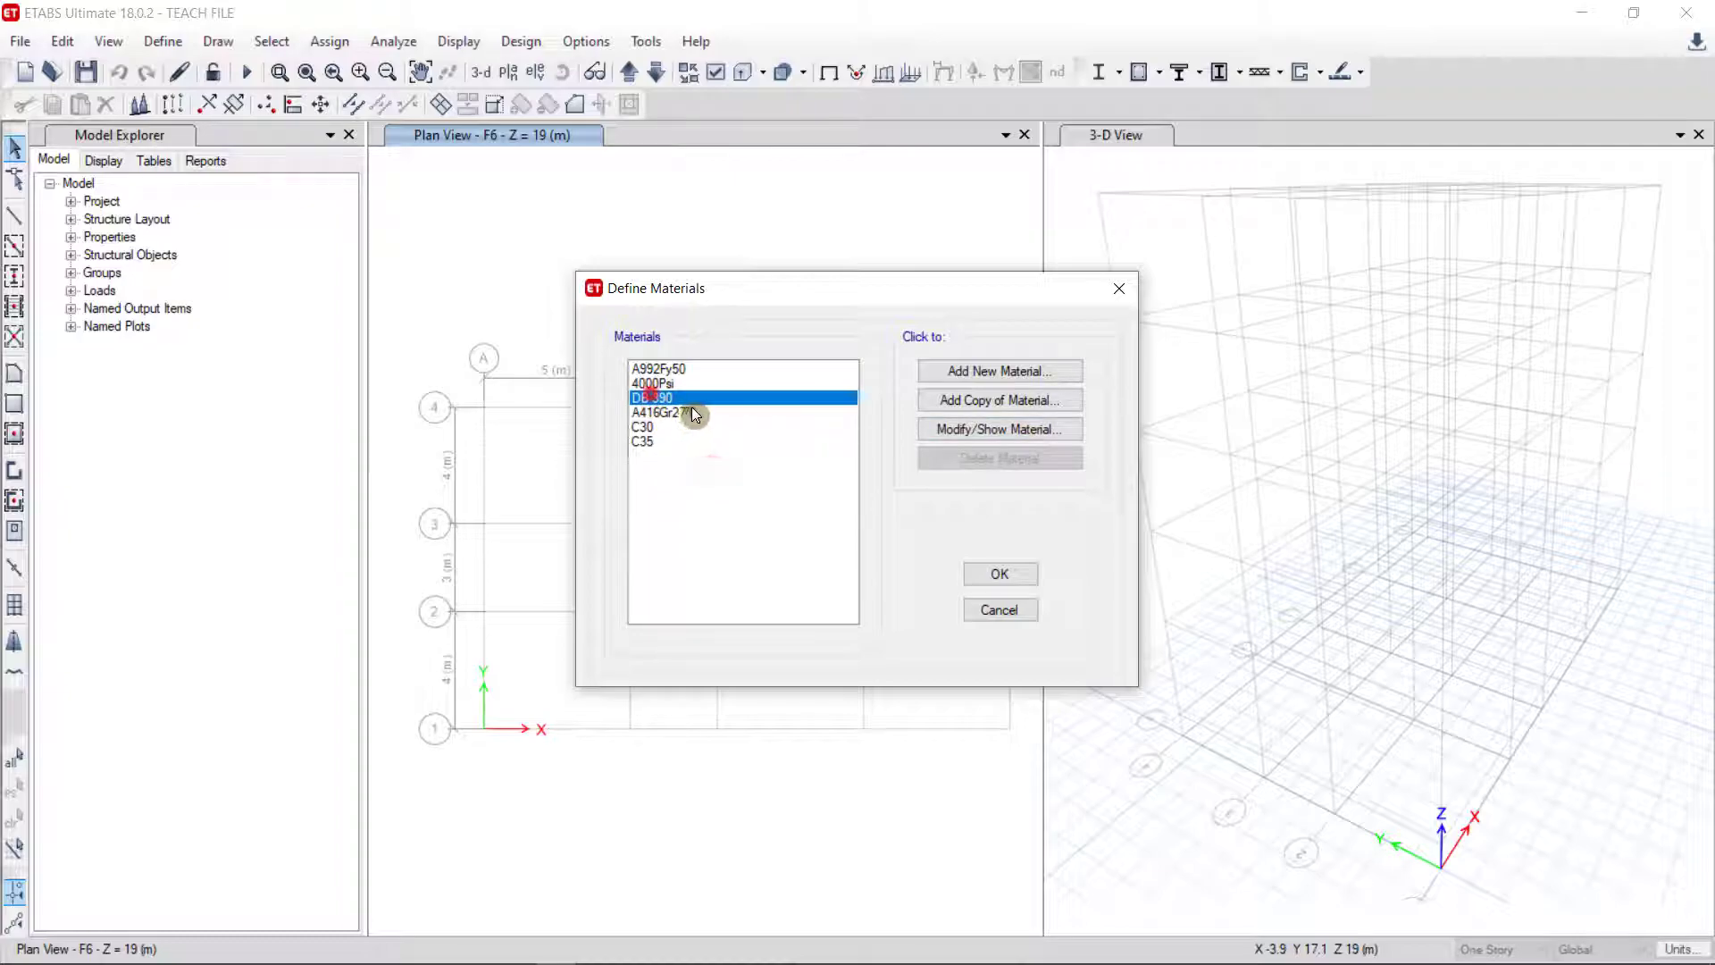
pyautogui.click(710, 502)
pyautogui.click(681, 410)
pyautogui.click(677, 400)
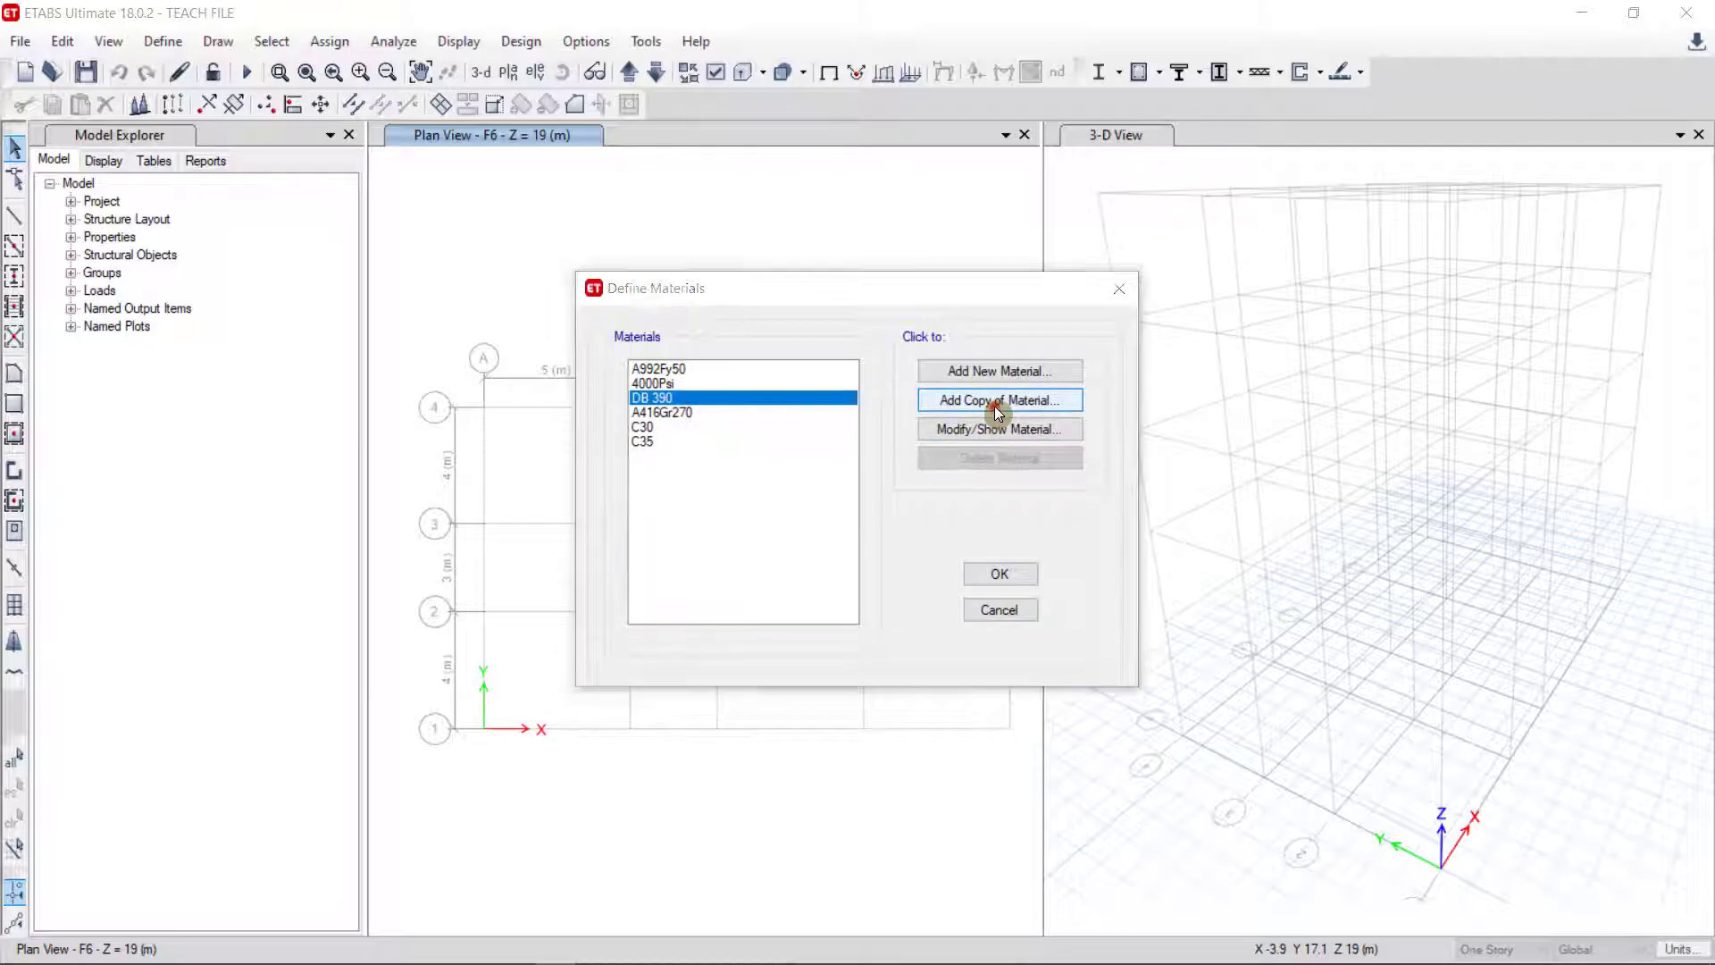
pyautogui.click(994, 406)
pyautogui.moveTo(963, 75); pyautogui.dragTo(1343, 131)
pyautogui.doubleClick(1260, 209)
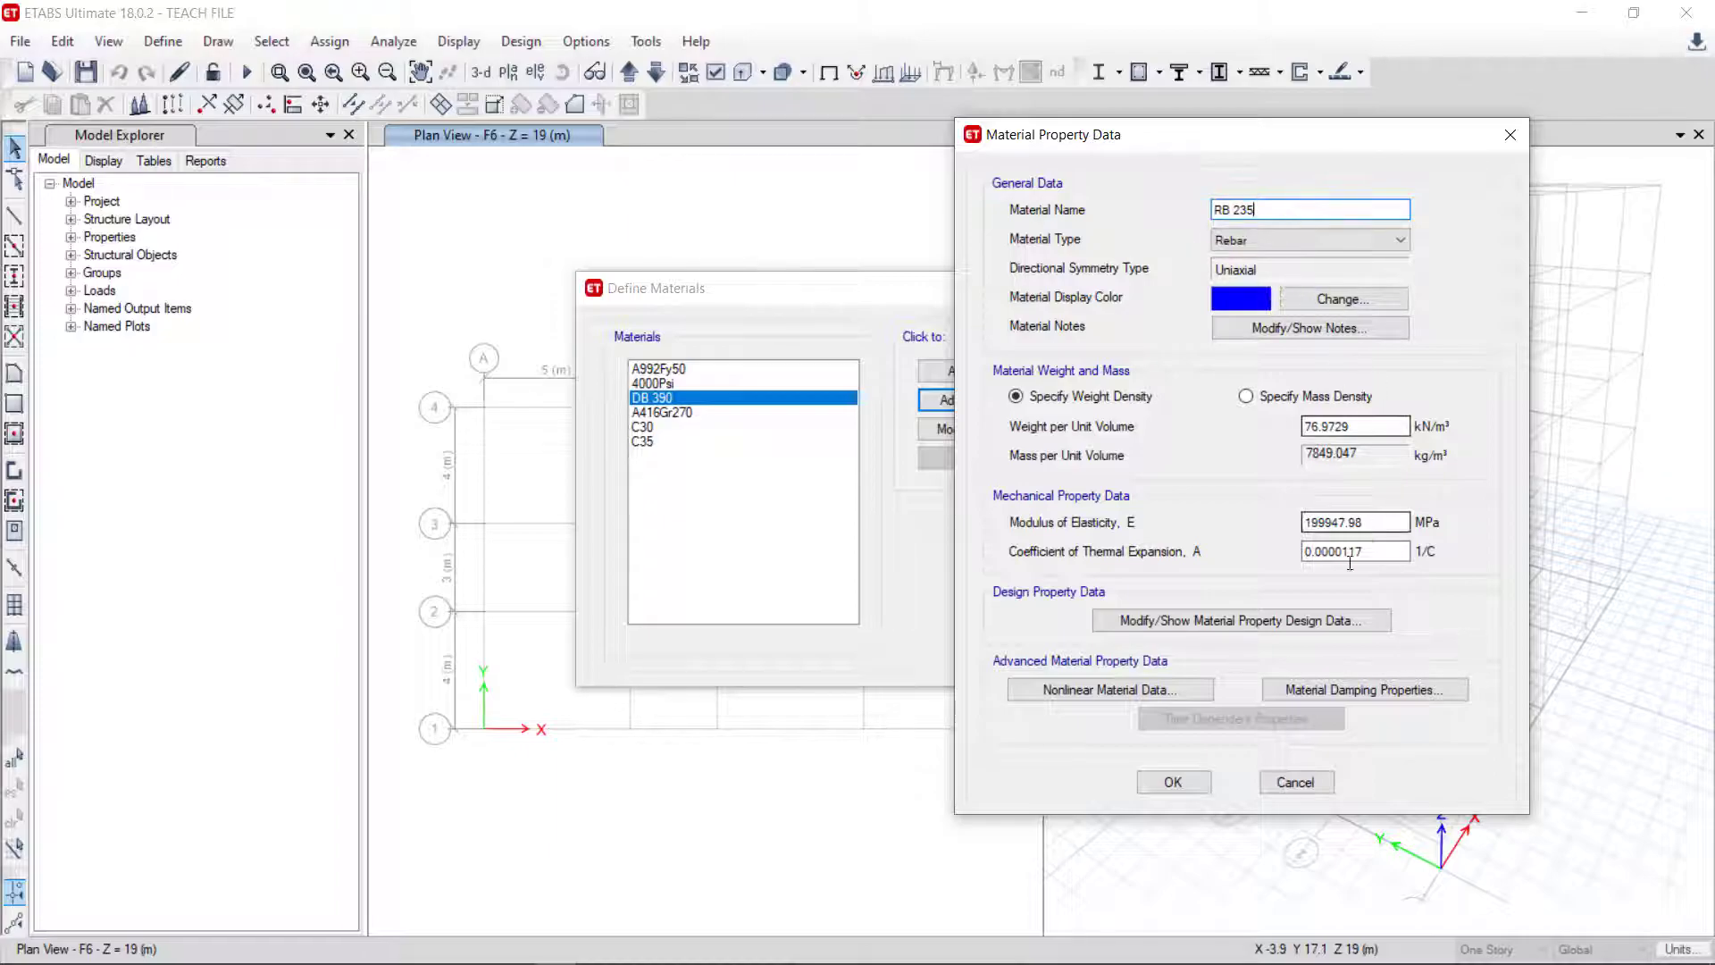
# In the RB 235 design data, set the minimum yield strength Fy to 235 MPa and minimum tensile strength Fu to 258 MPa.
pyautogui.click(1226, 618)
pyautogui.moveTo(902, 238); pyautogui.dragTo(866, 438)
pyautogui.press('Tab')
pyautogui.write('235')
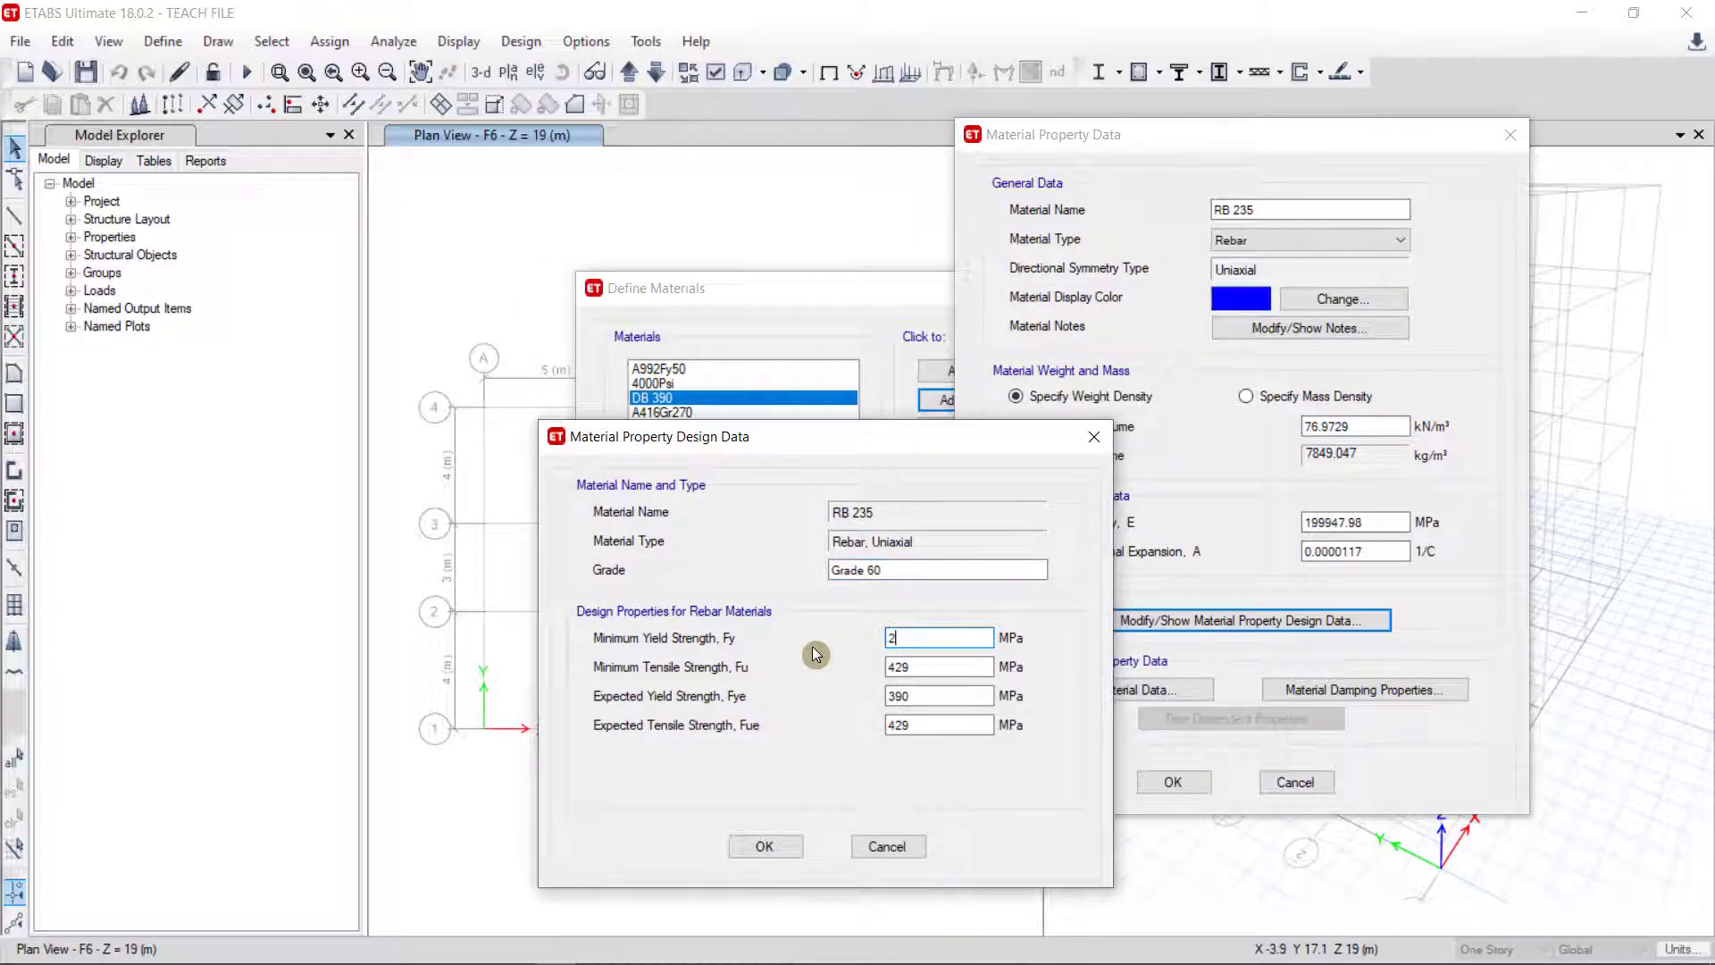
pyautogui.doubleClick(921, 667)
pyautogui.write('258')
# Set RB 235's expected yield strength Fye to 235 MPa and expected tensile strength Fue to 258 MPa, and save the material.
pyautogui.doubleClick(927, 693)
pyautogui.write('235')
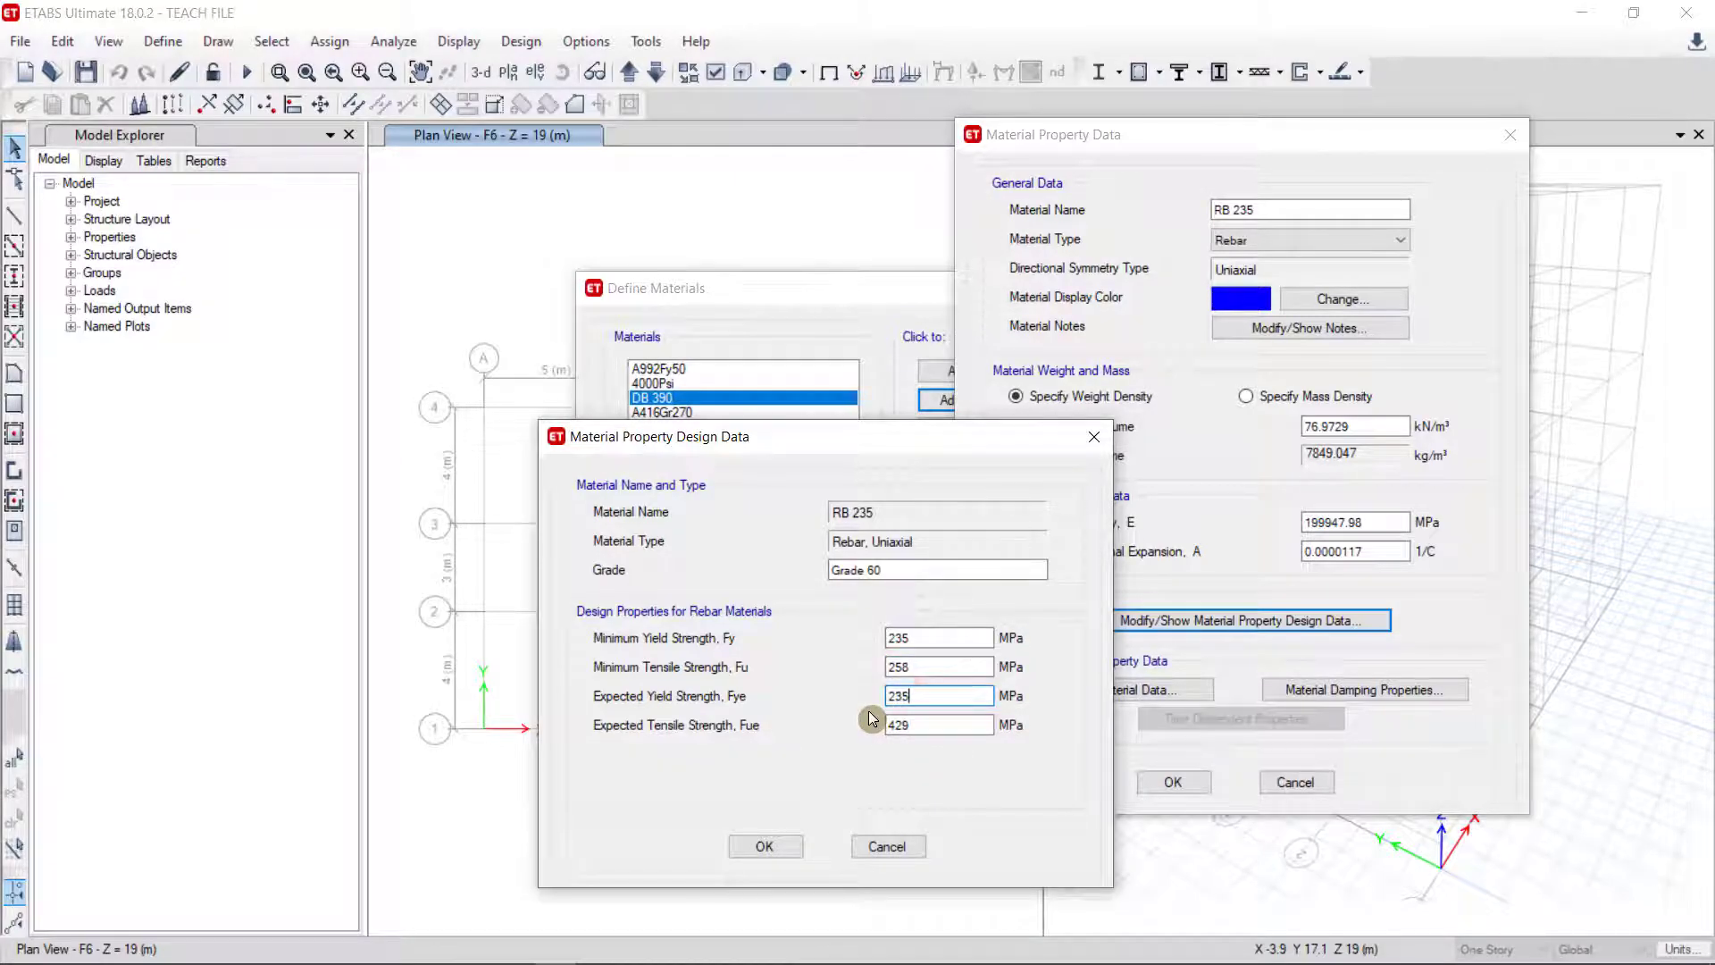
pyautogui.doubleClick(920, 726)
pyautogui.write('258')
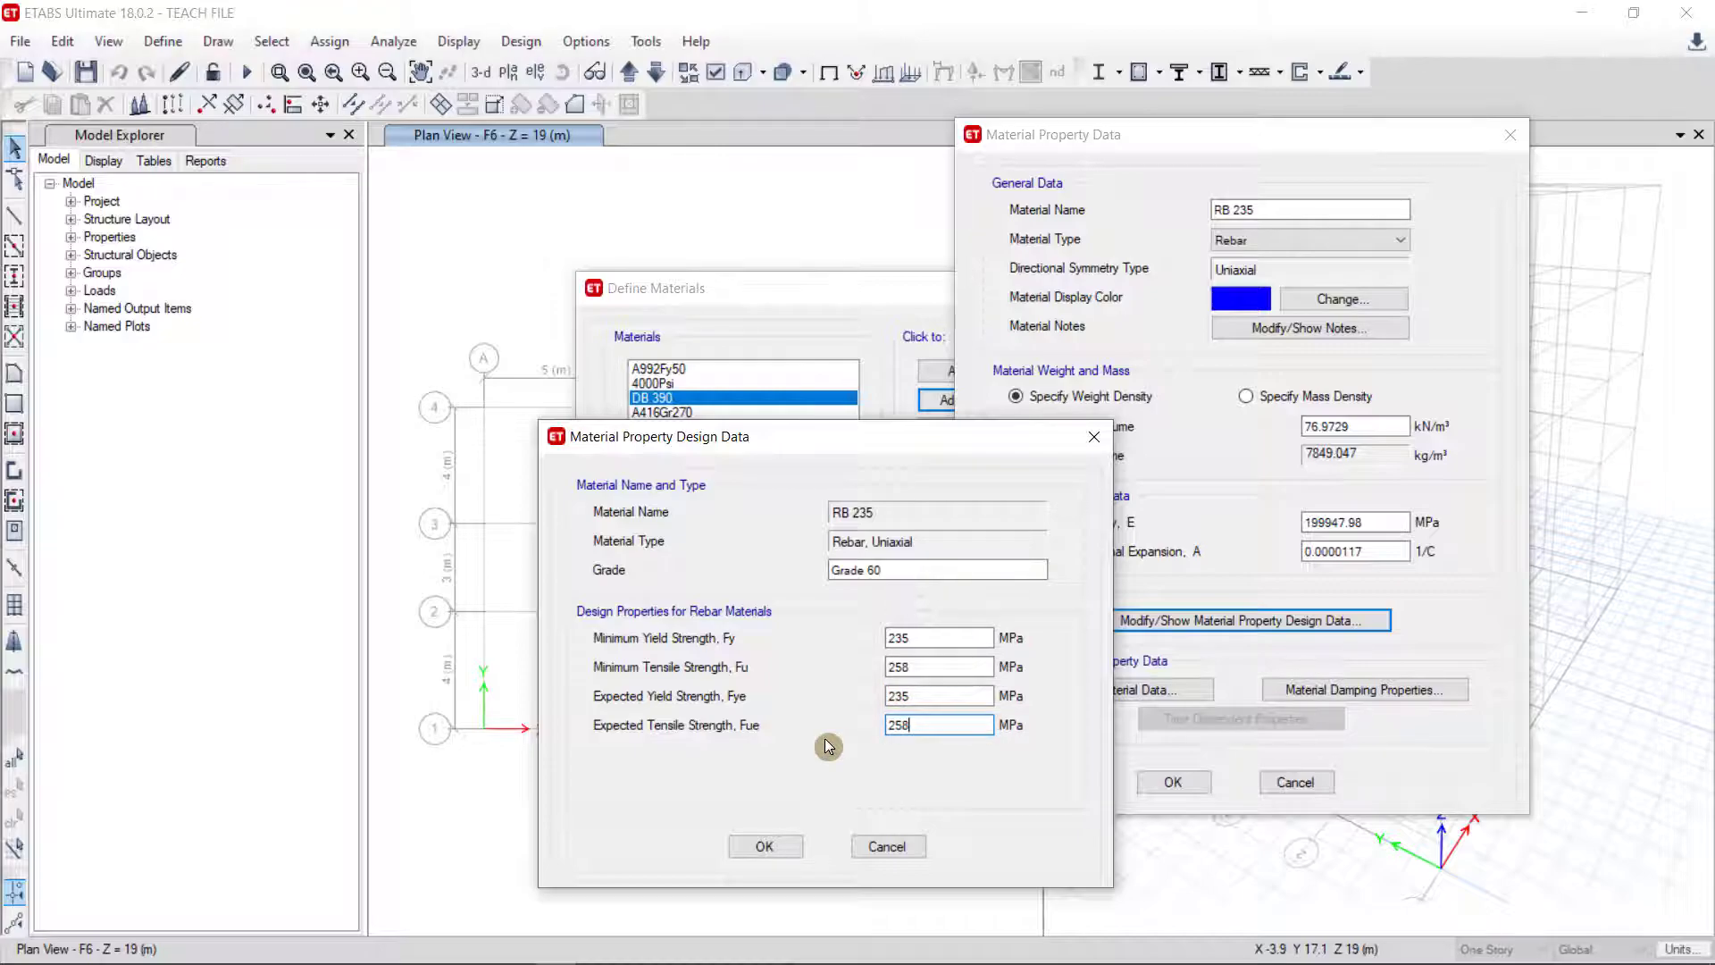
pyautogui.click(762, 848)
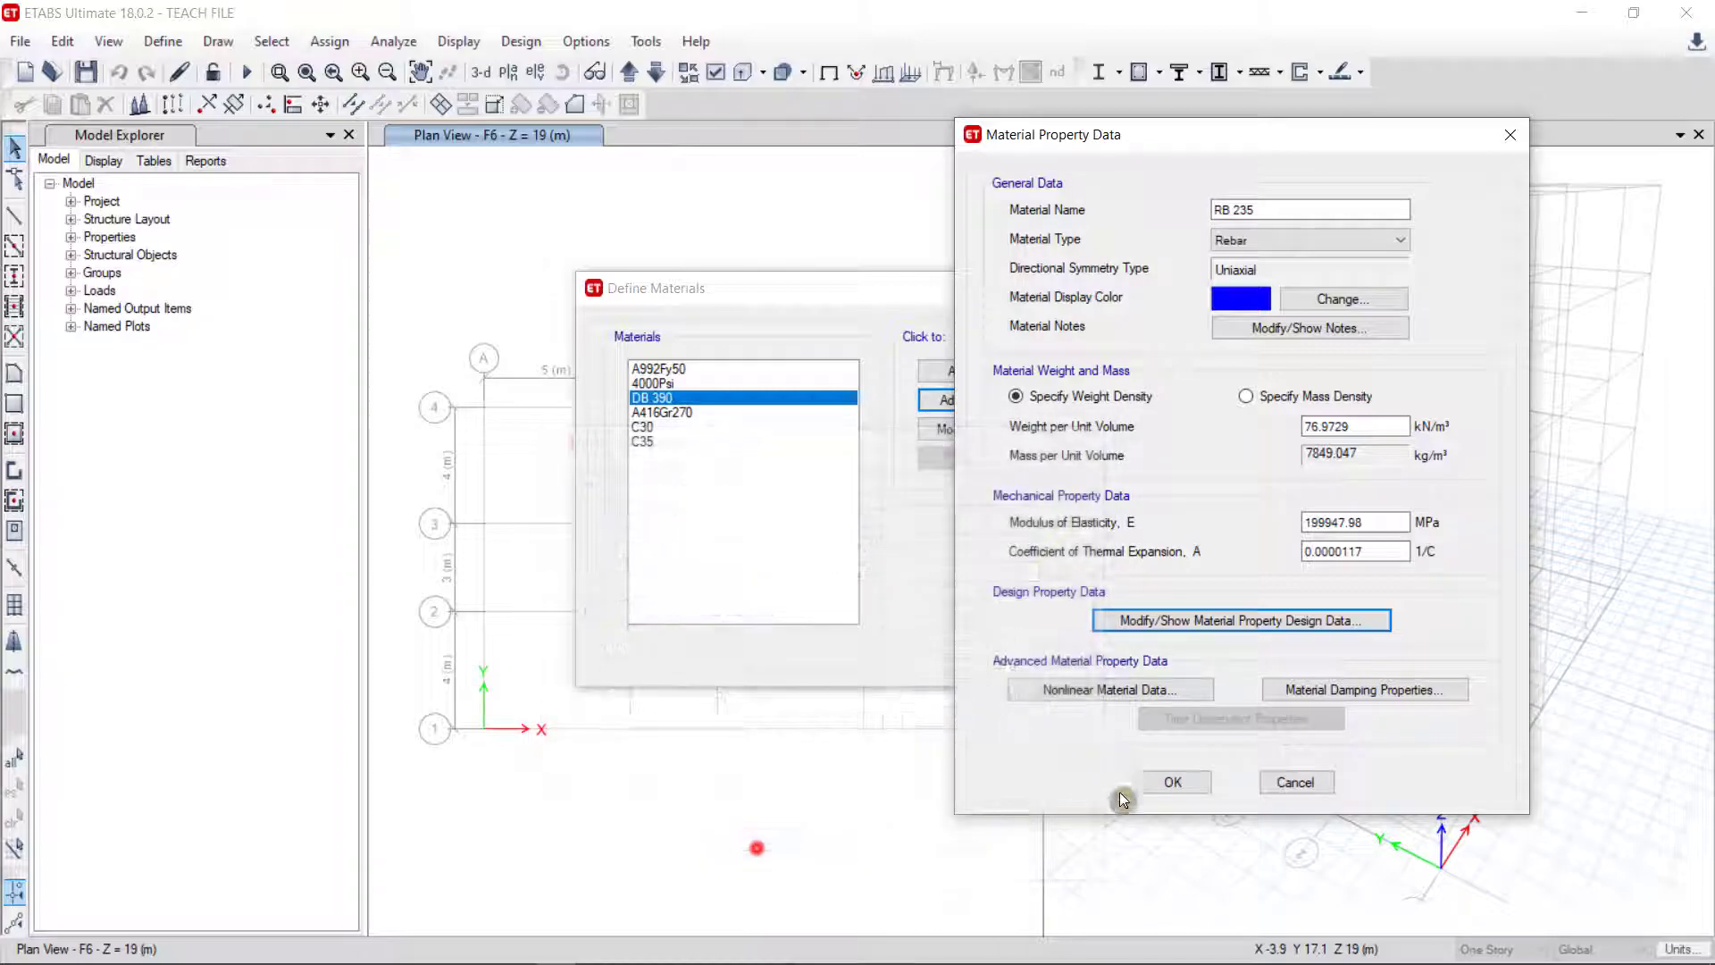
pyautogui.click(1195, 781)
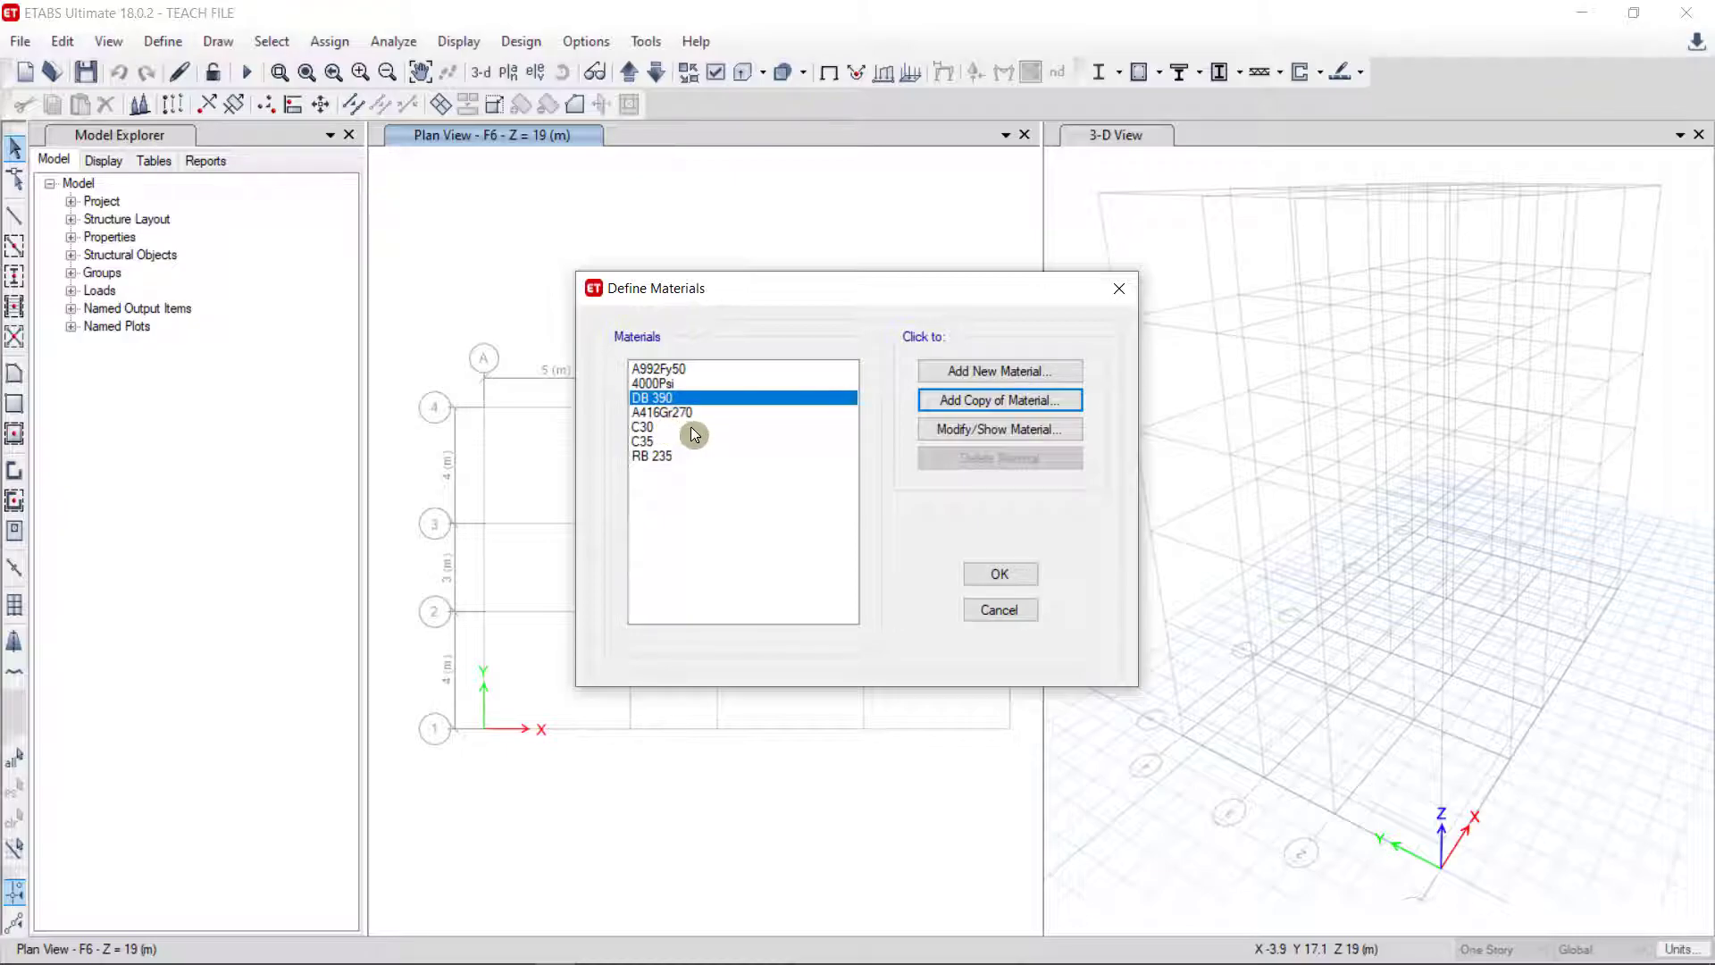
# Select the A992Fy50 material and review its property data without changing it.
pyautogui.click(677, 368)
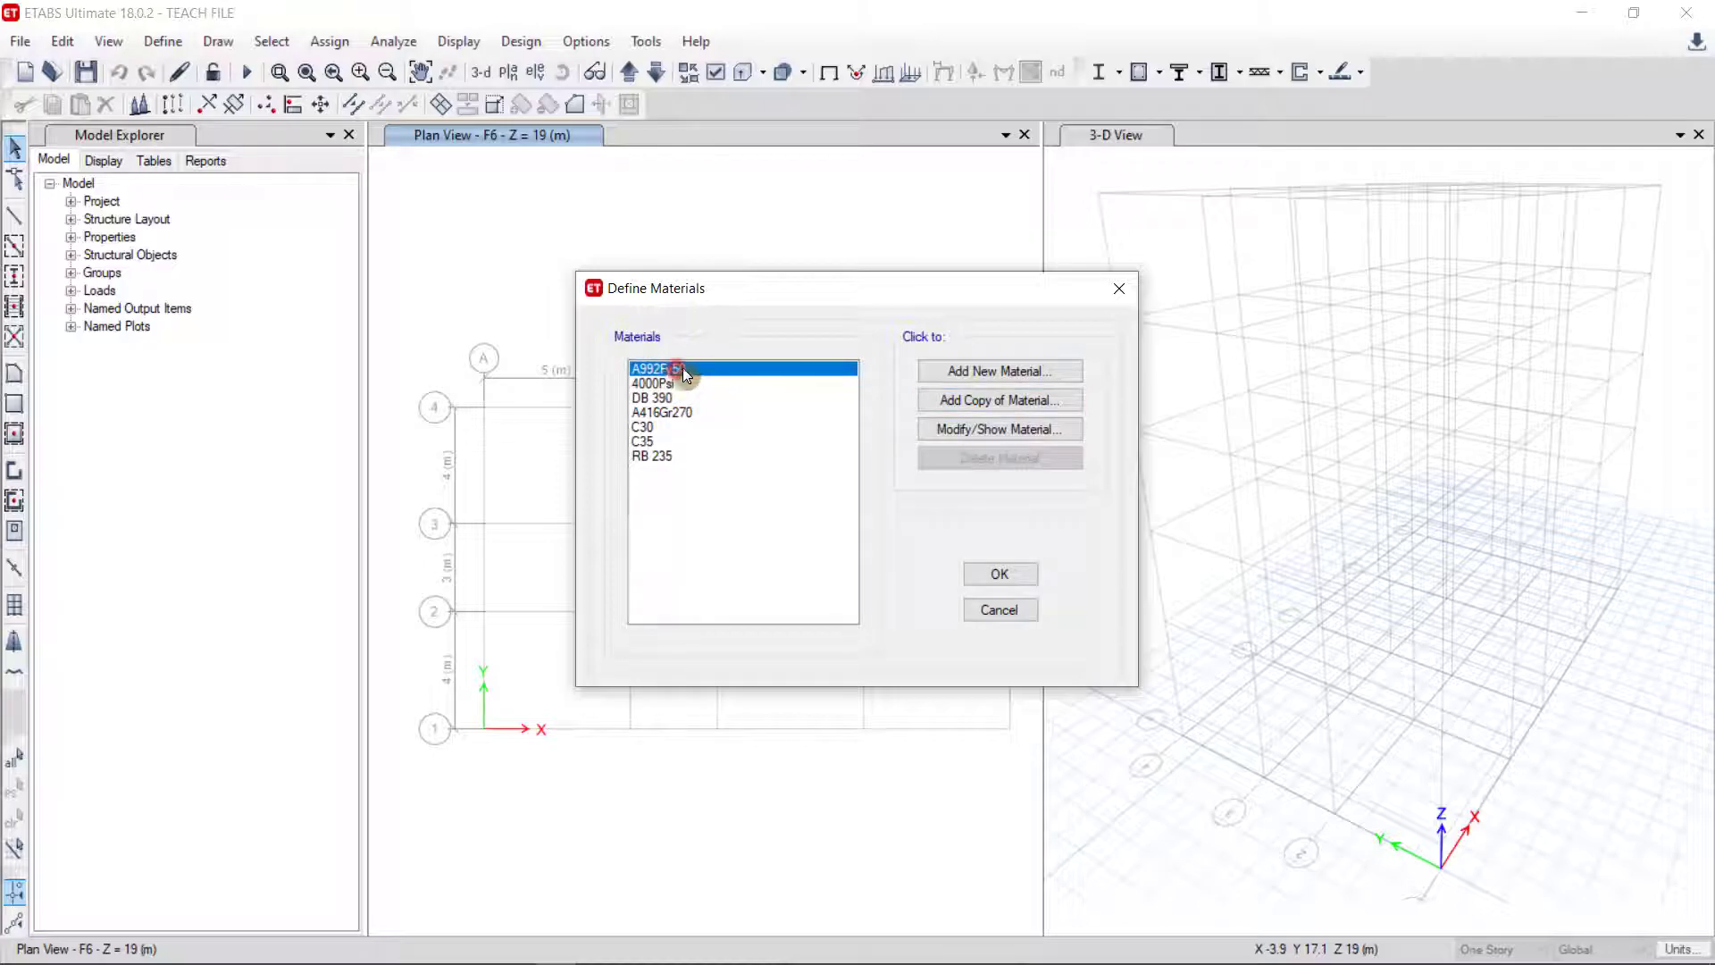
pyautogui.click(984, 428)
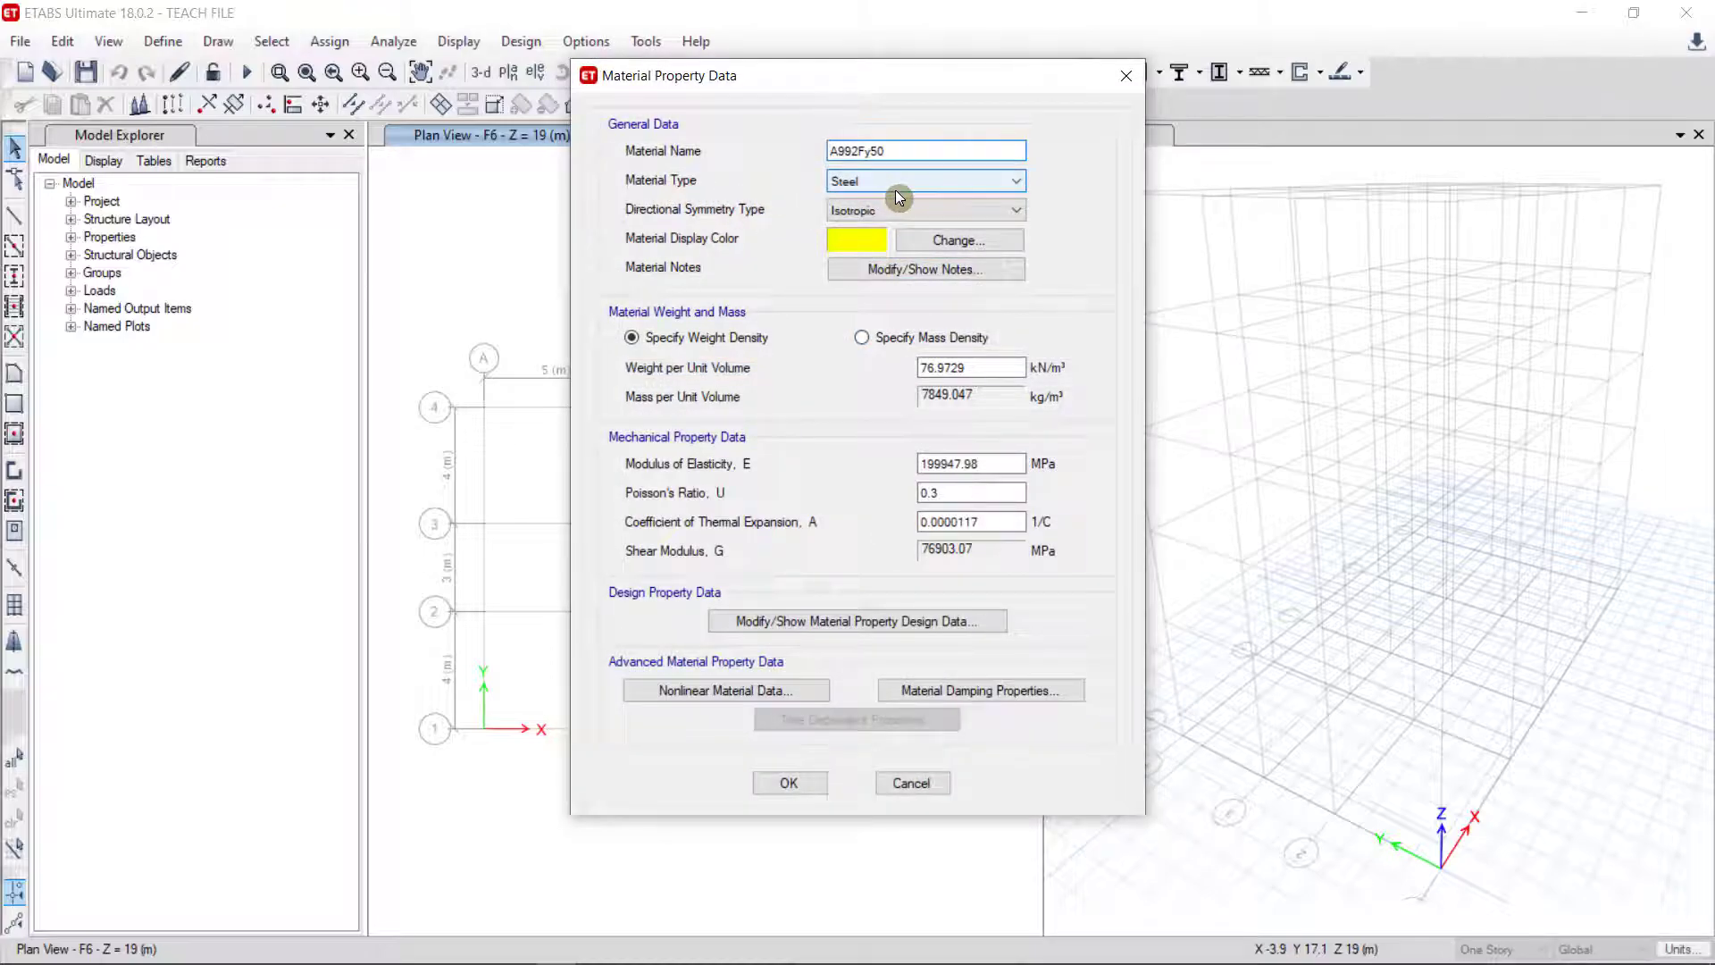
pyautogui.click(1125, 75)
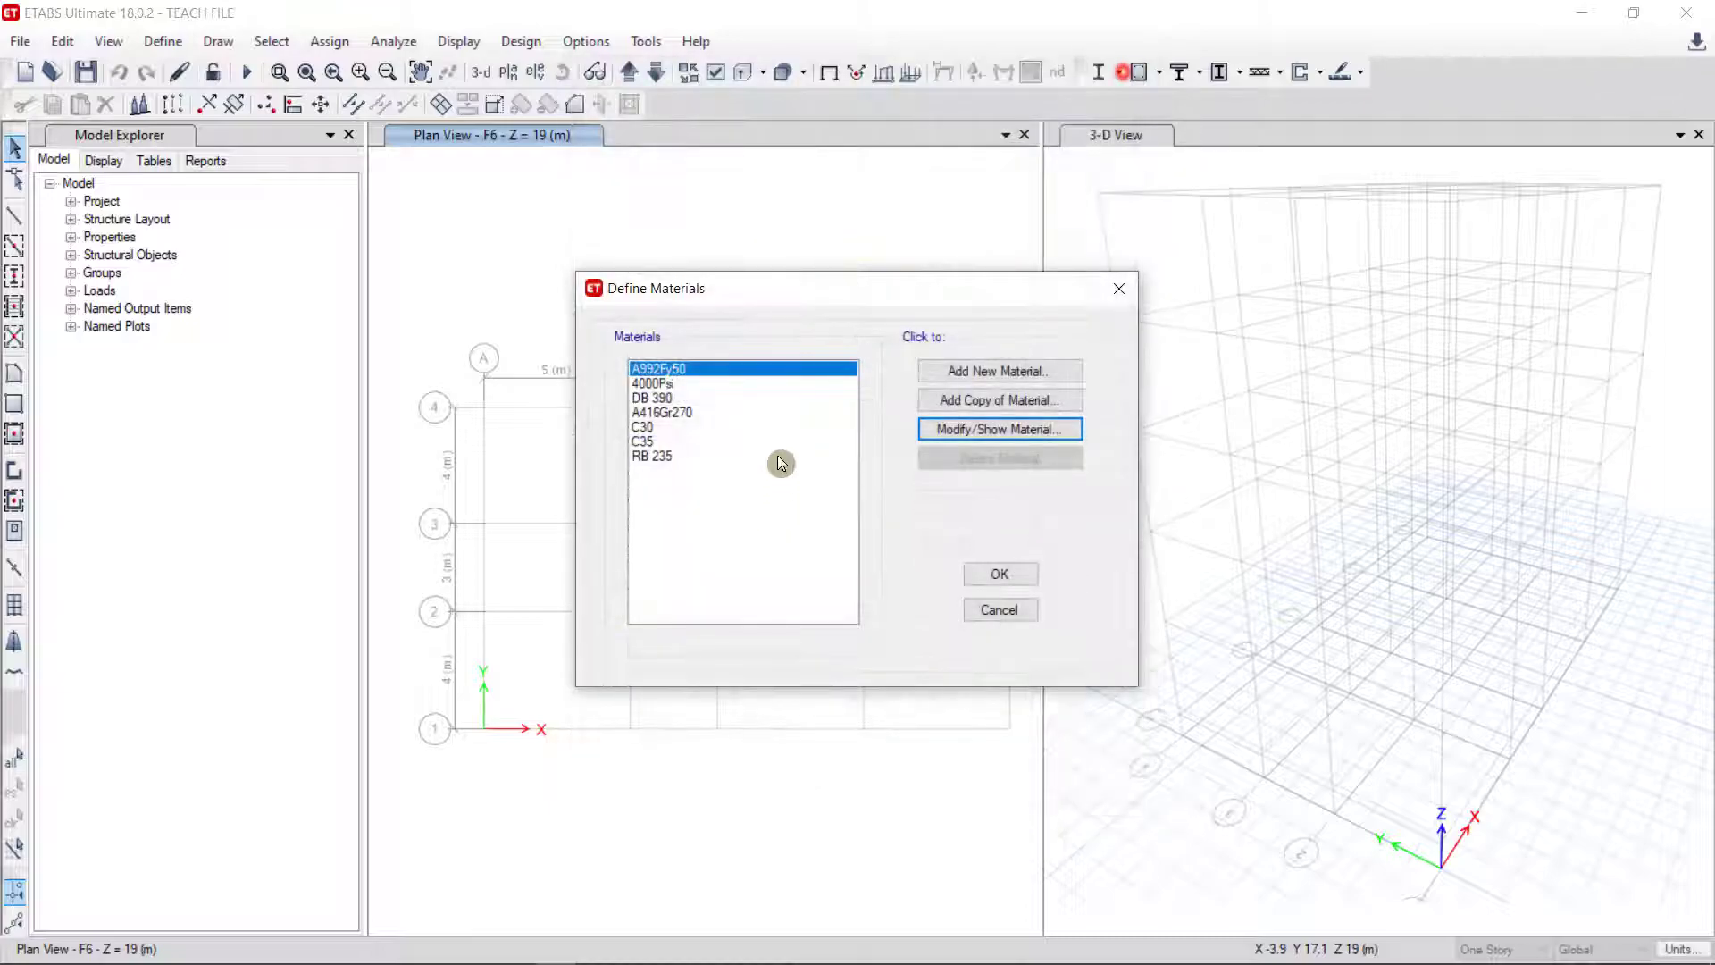
# Add a copy of the A992Fy50 steel material and name it I 235.
pyautogui.click(994, 410)
pyautogui.moveTo(899, 86); pyautogui.dragTo(1206, 241)
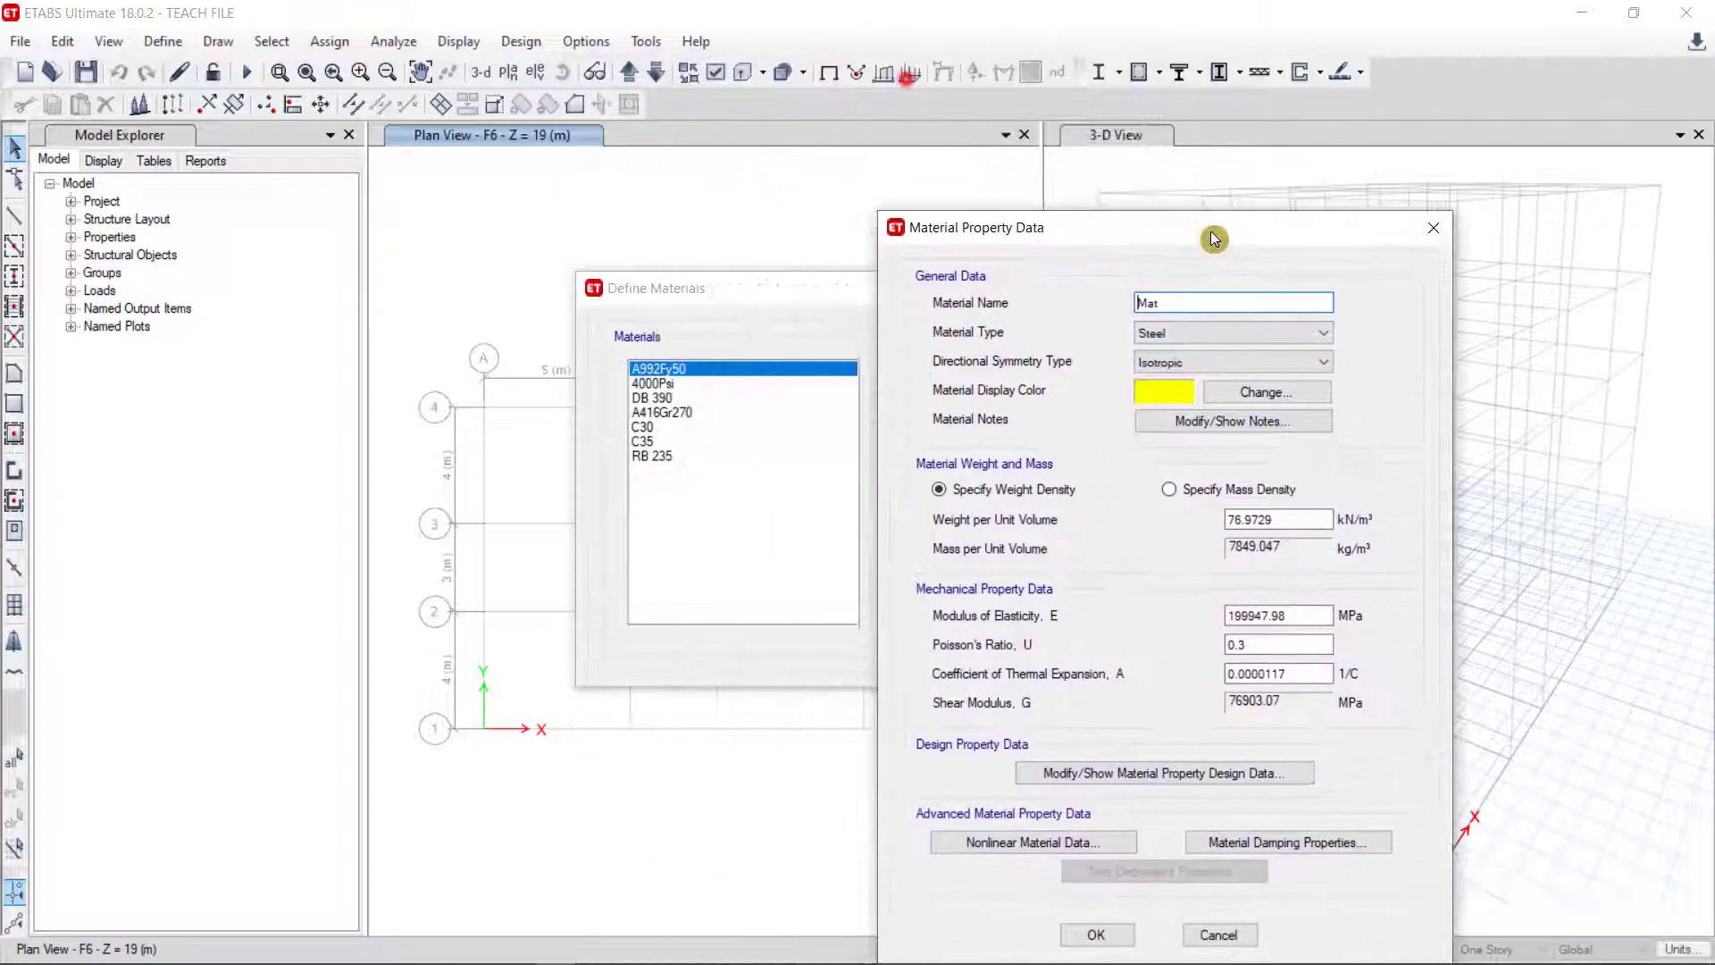
pyautogui.doubleClick(1185, 305)
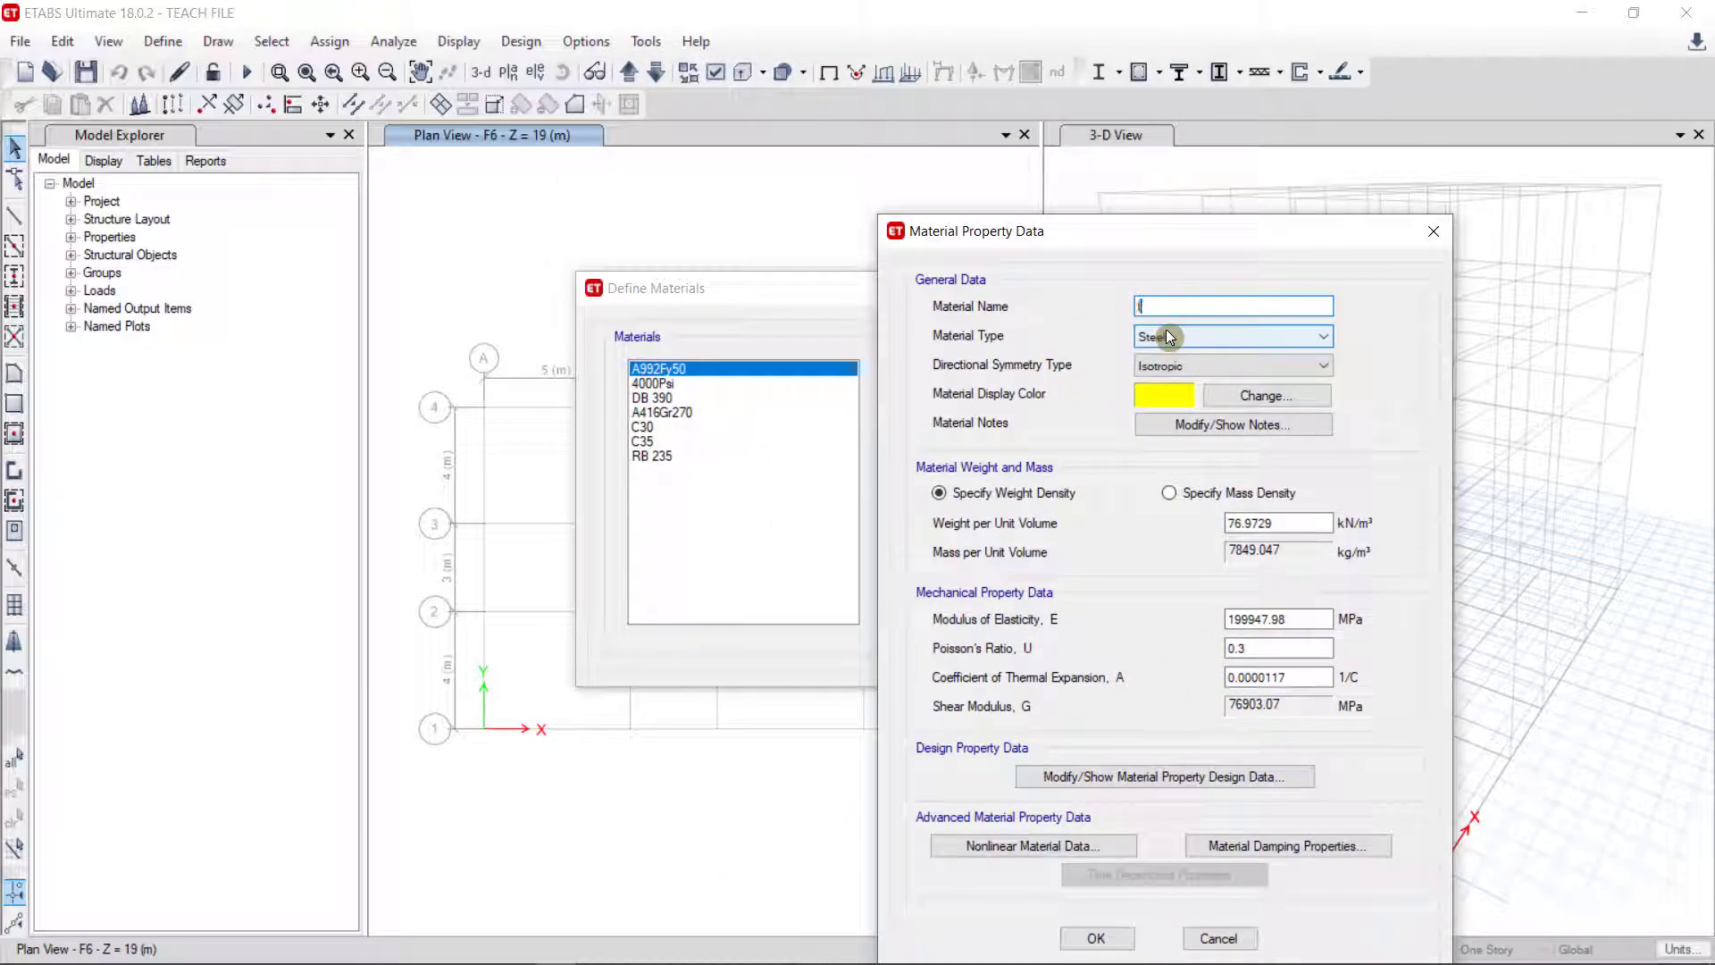
pyautogui.write('I 235')
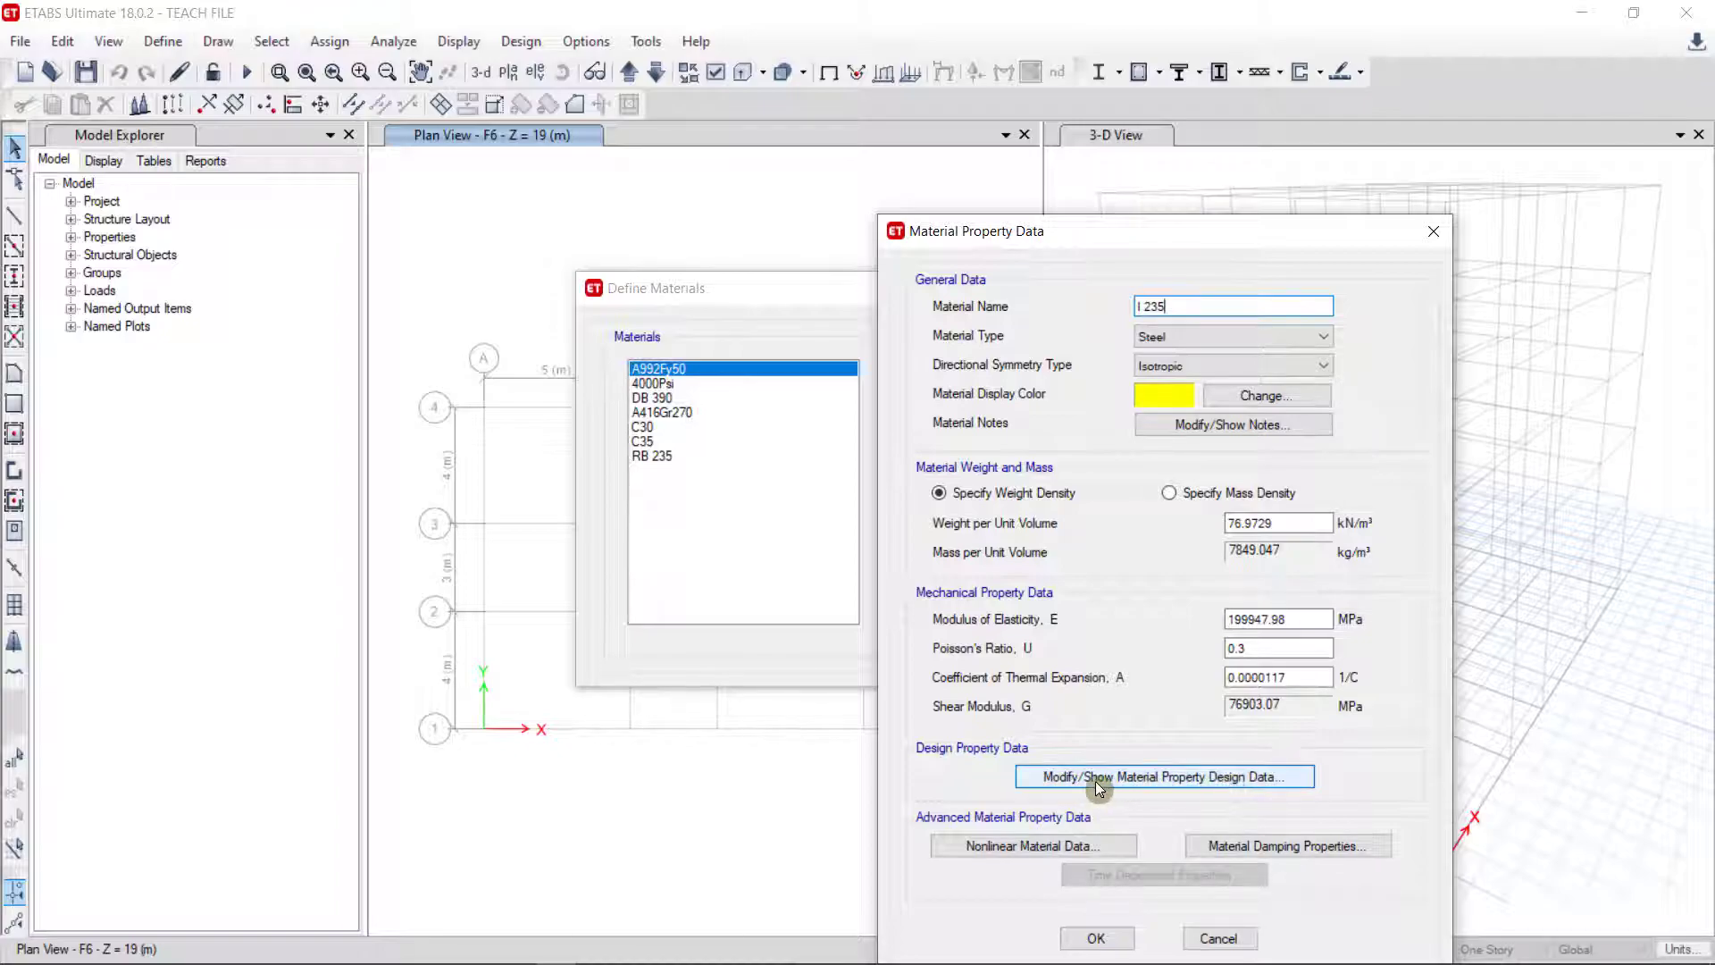
# In the I 235 steel design data, set the minimum yield stress Fy and minimum tensile strength Fu both to 235 MPa.
pyautogui.click(1225, 779)
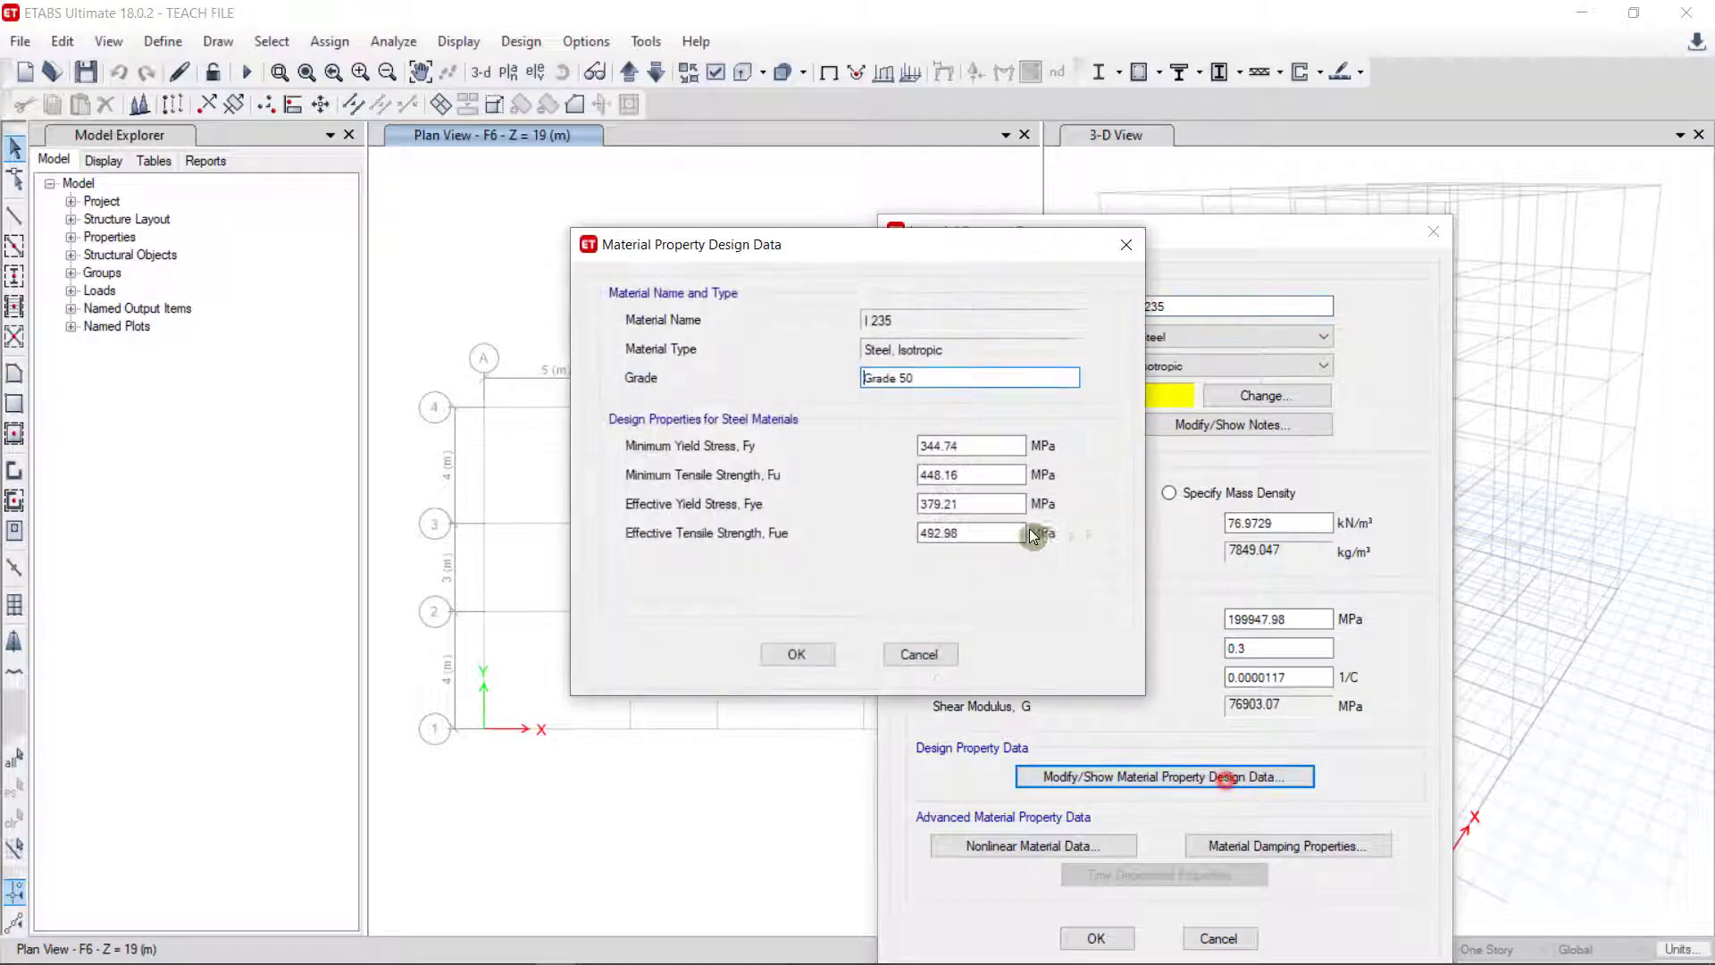
pyautogui.doubleClick(978, 445)
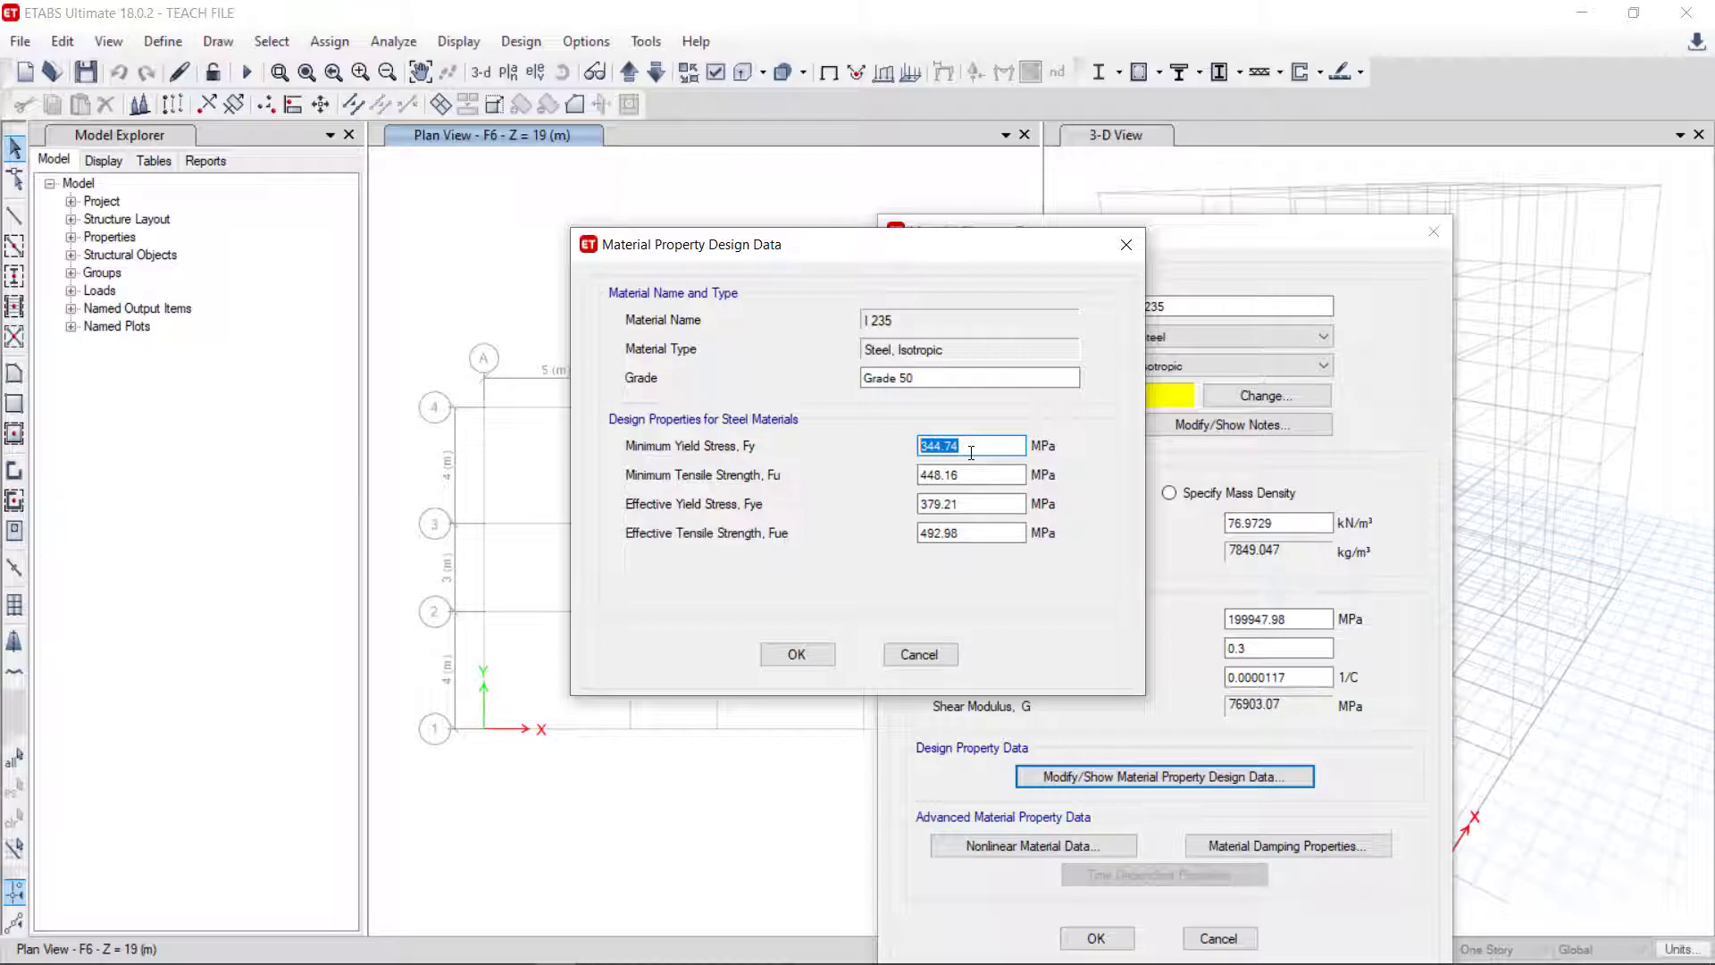
pyautogui.write('235')
pyautogui.doubleClick(982, 474)
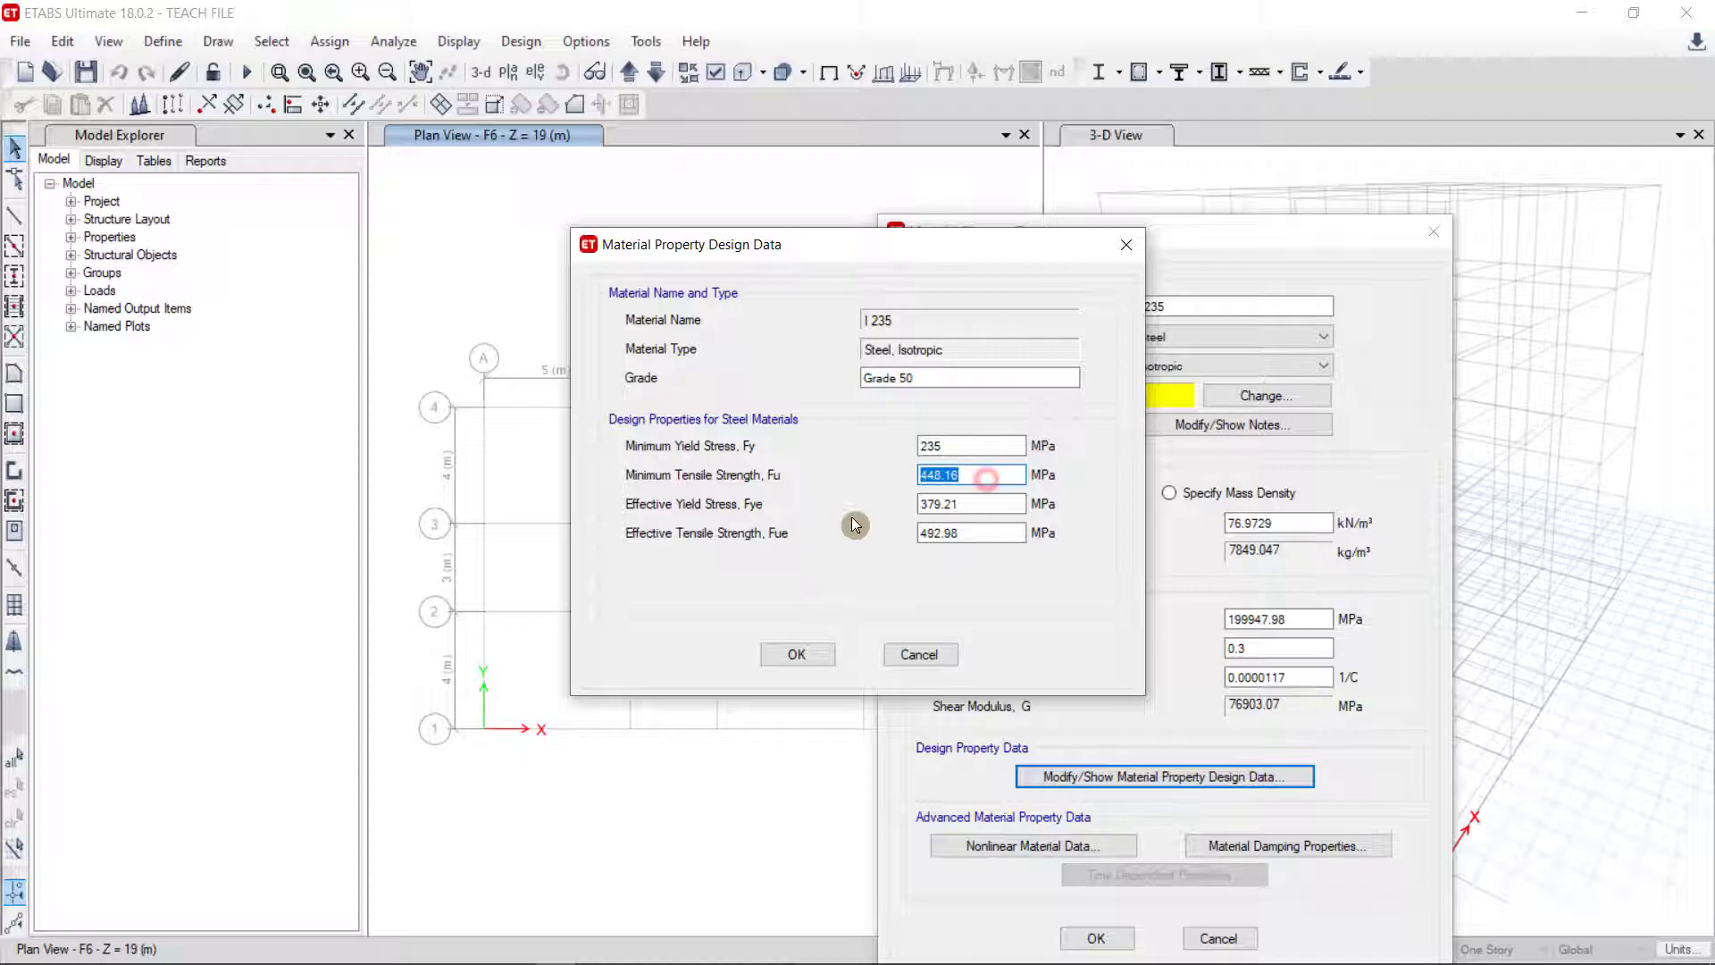
pyautogui.write('235')
# Set I 235's effective yield stress Fye and effective tensile strength Fue both to 235 MPa, and save the material.
pyautogui.doubleClick(970, 505)
pyautogui.write('235')
pyautogui.doubleClick(973, 533)
pyautogui.write('235')
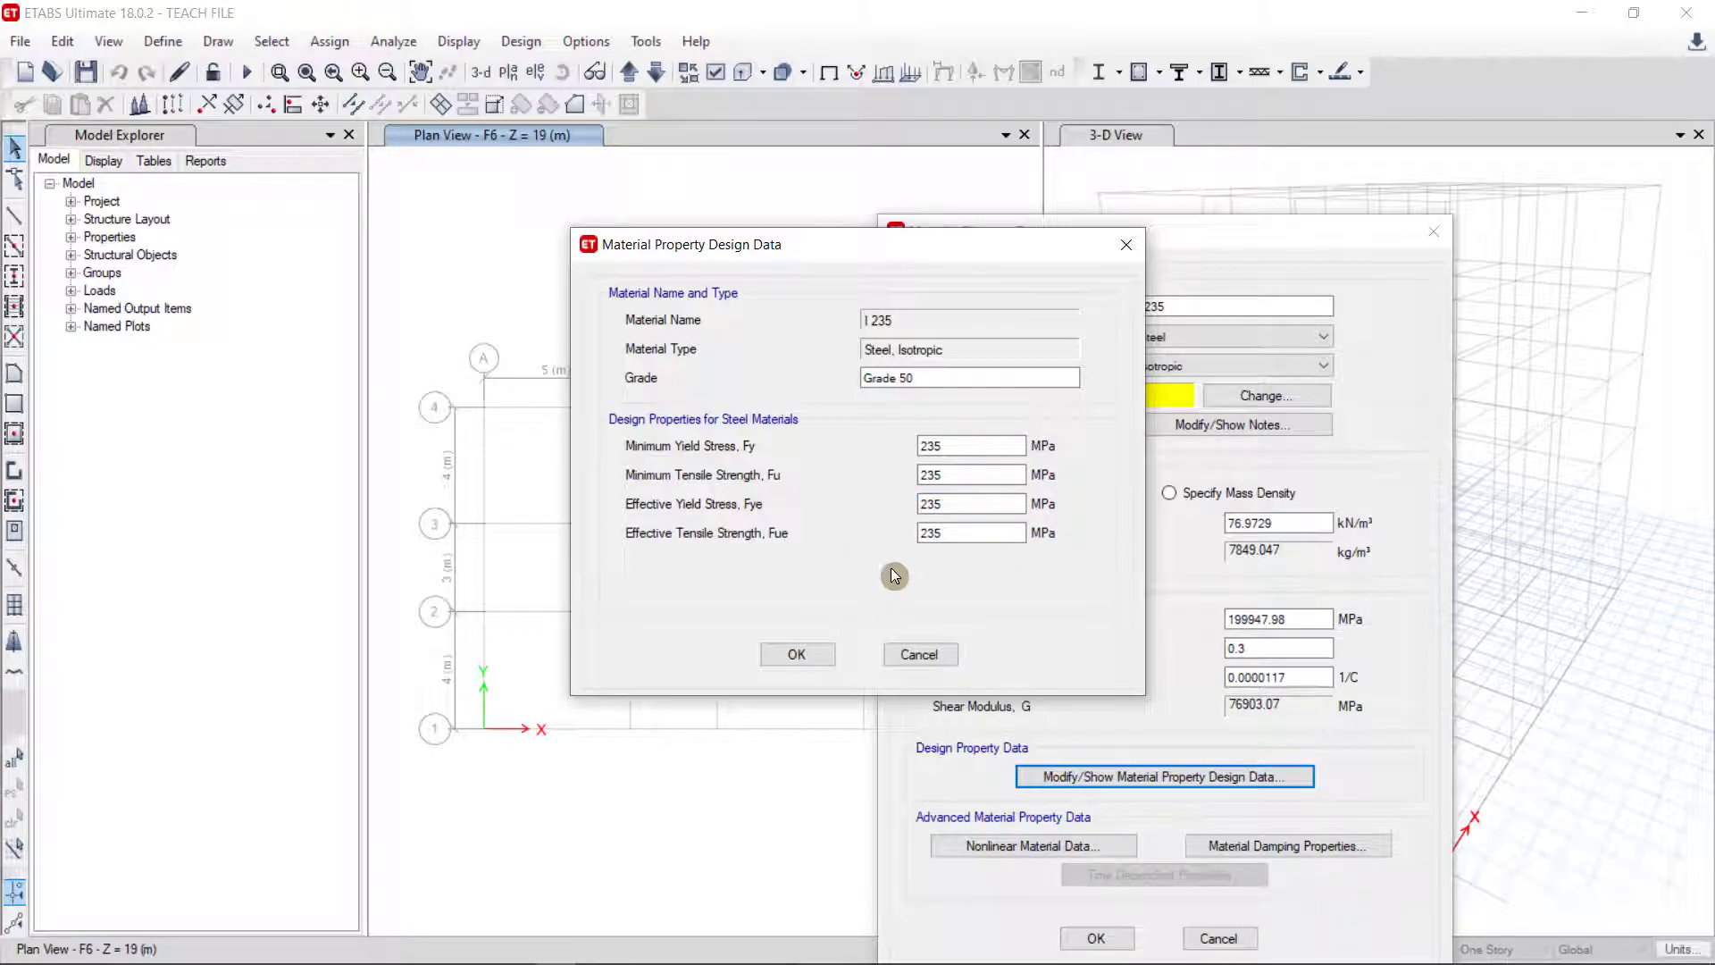
pyautogui.click(798, 657)
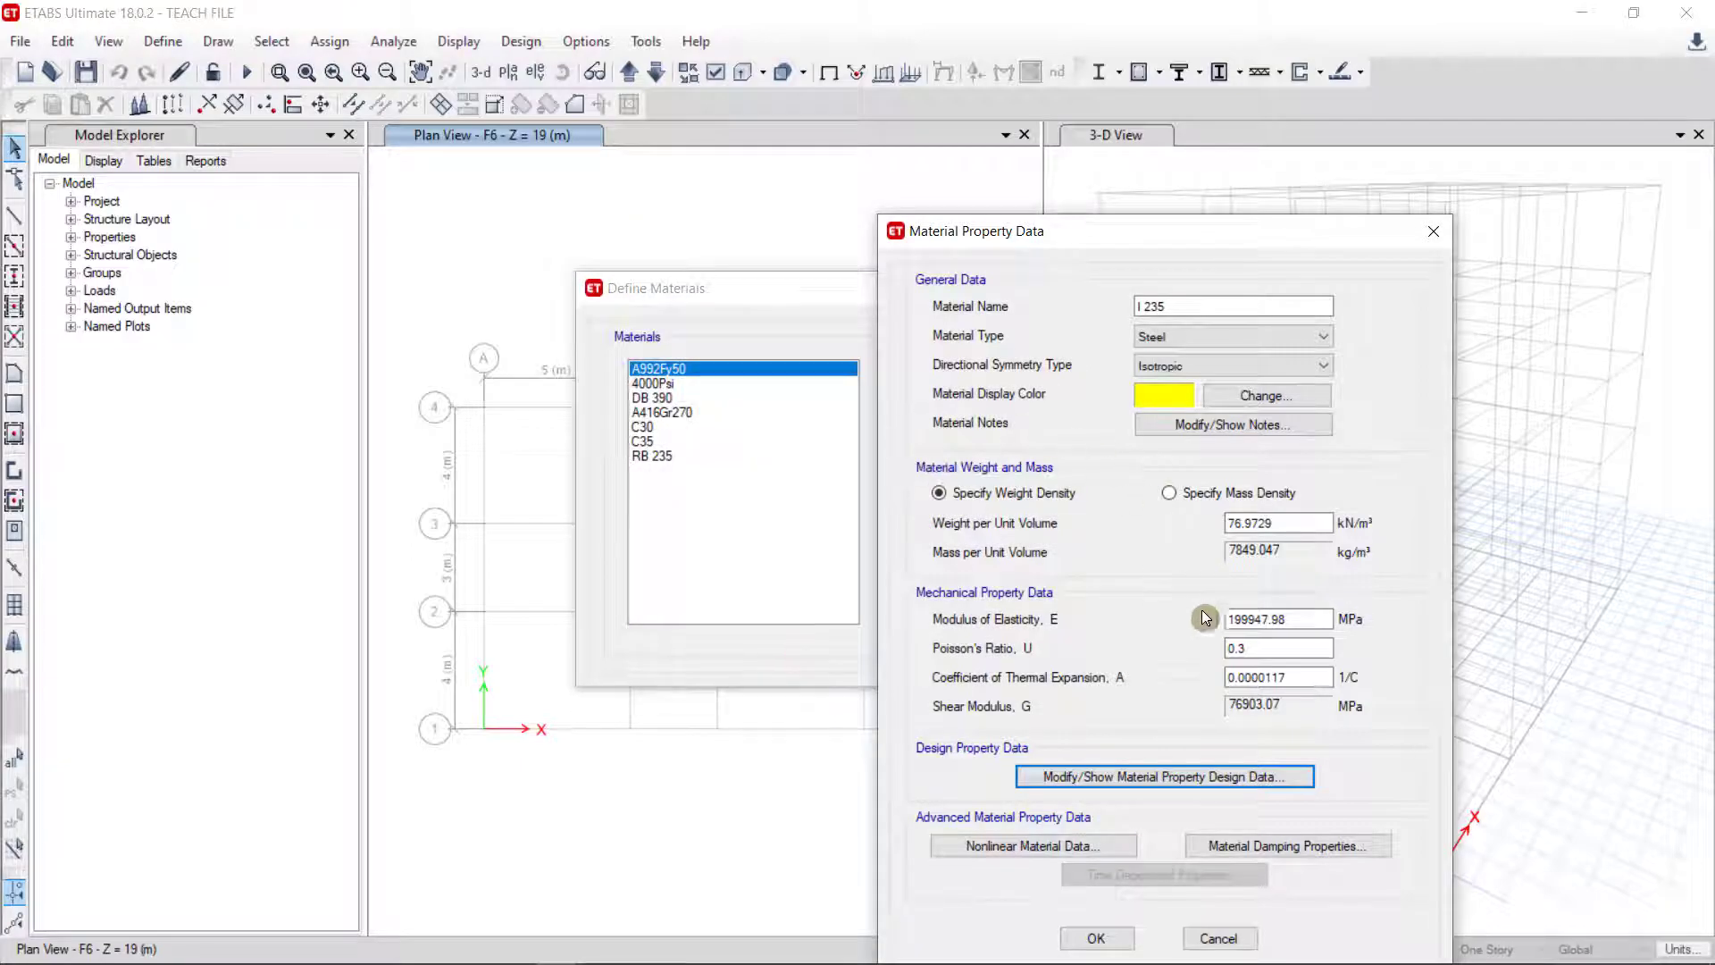
pyautogui.click(1095, 935)
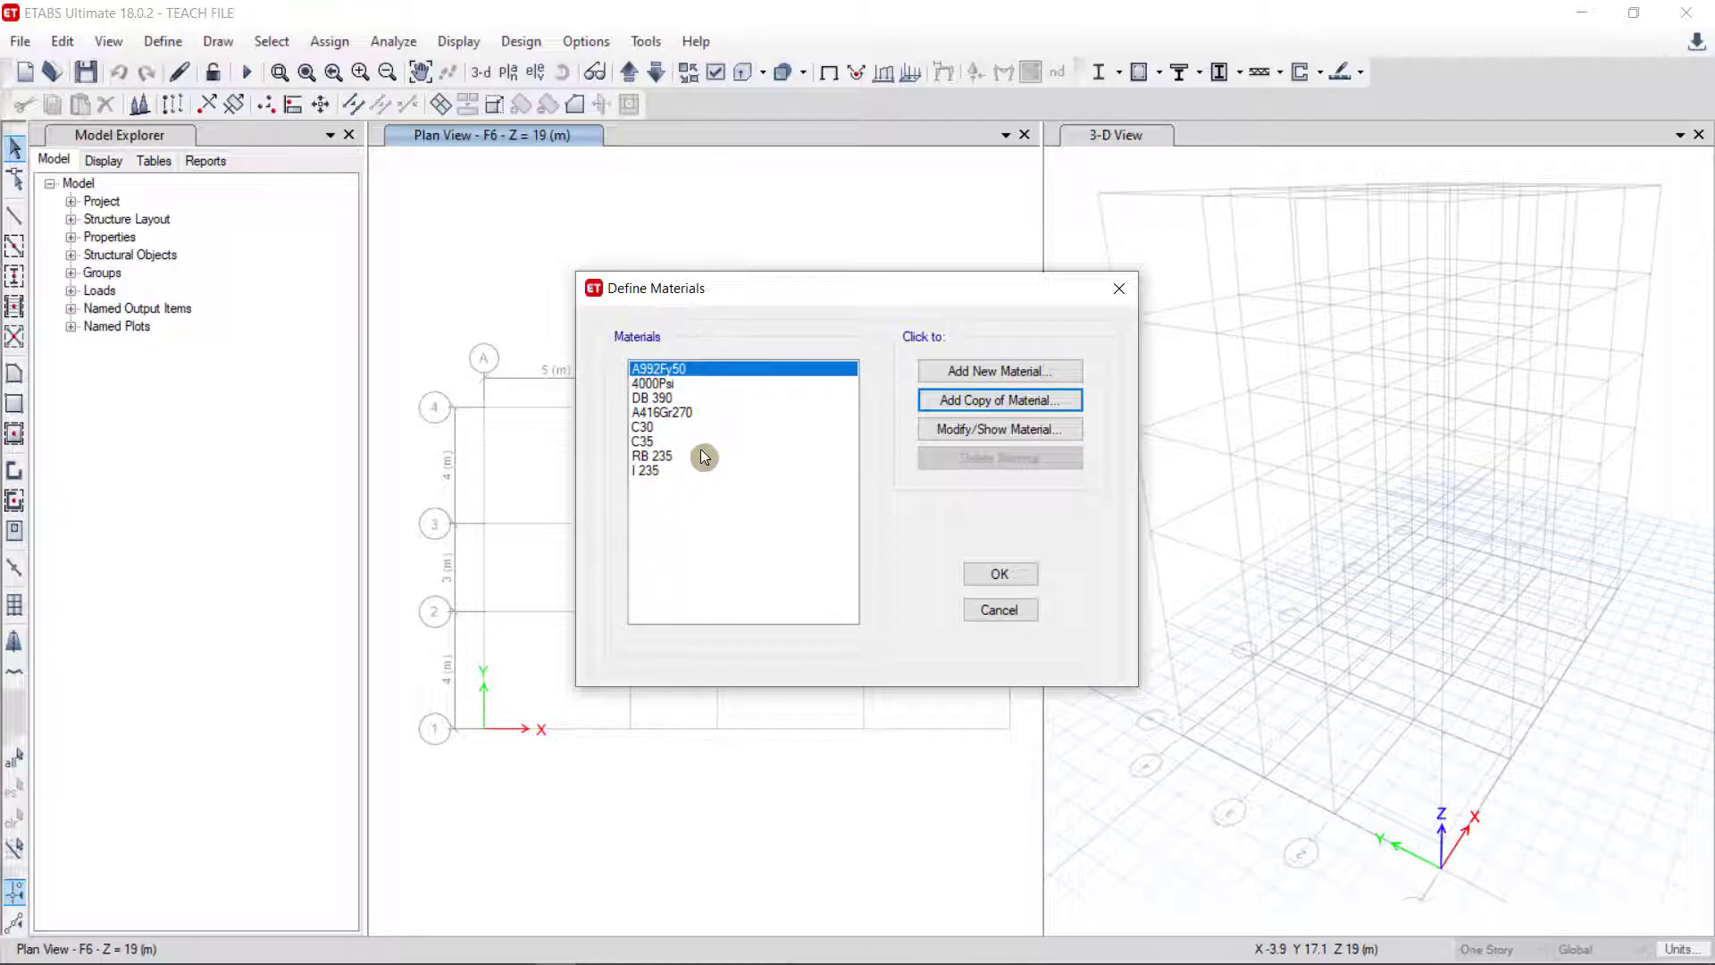
# Review the A416Gr270 tendon material's property data and close it unchanged.
pyautogui.click(663, 413)
pyautogui.click(1007, 432)
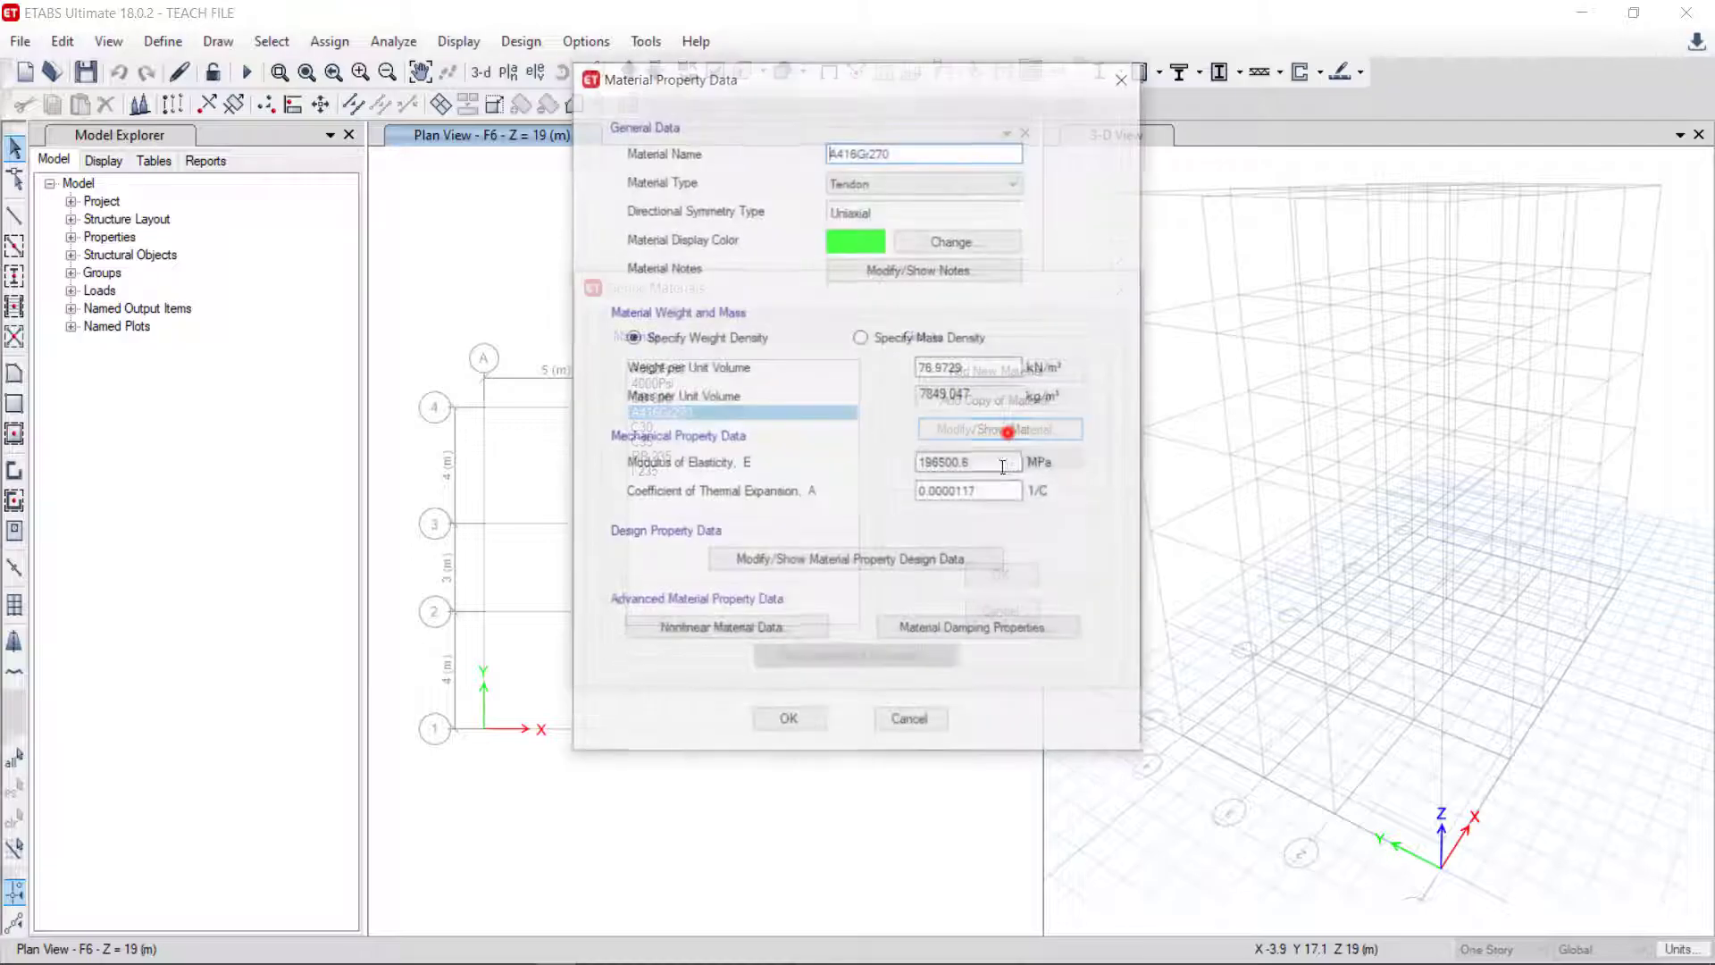
pyautogui.click(1127, 81)
pyautogui.click(695, 471)
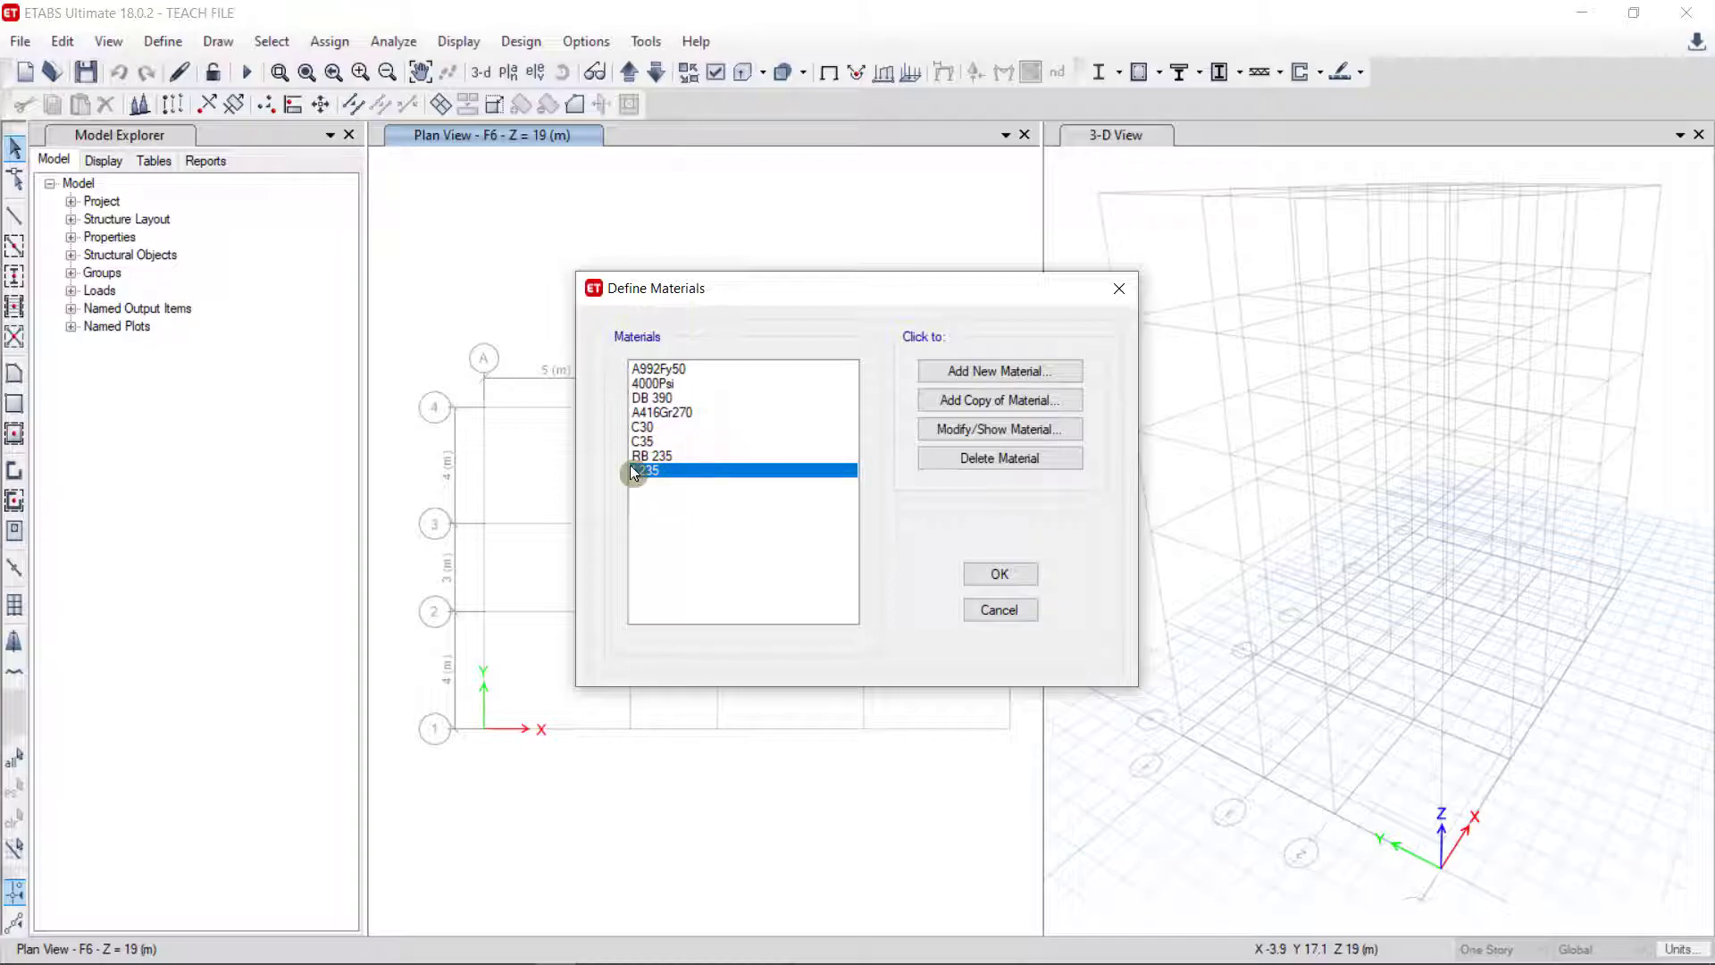
# Add a copy of the C35 concrete material and name it C40.
pyautogui.click(647, 443)
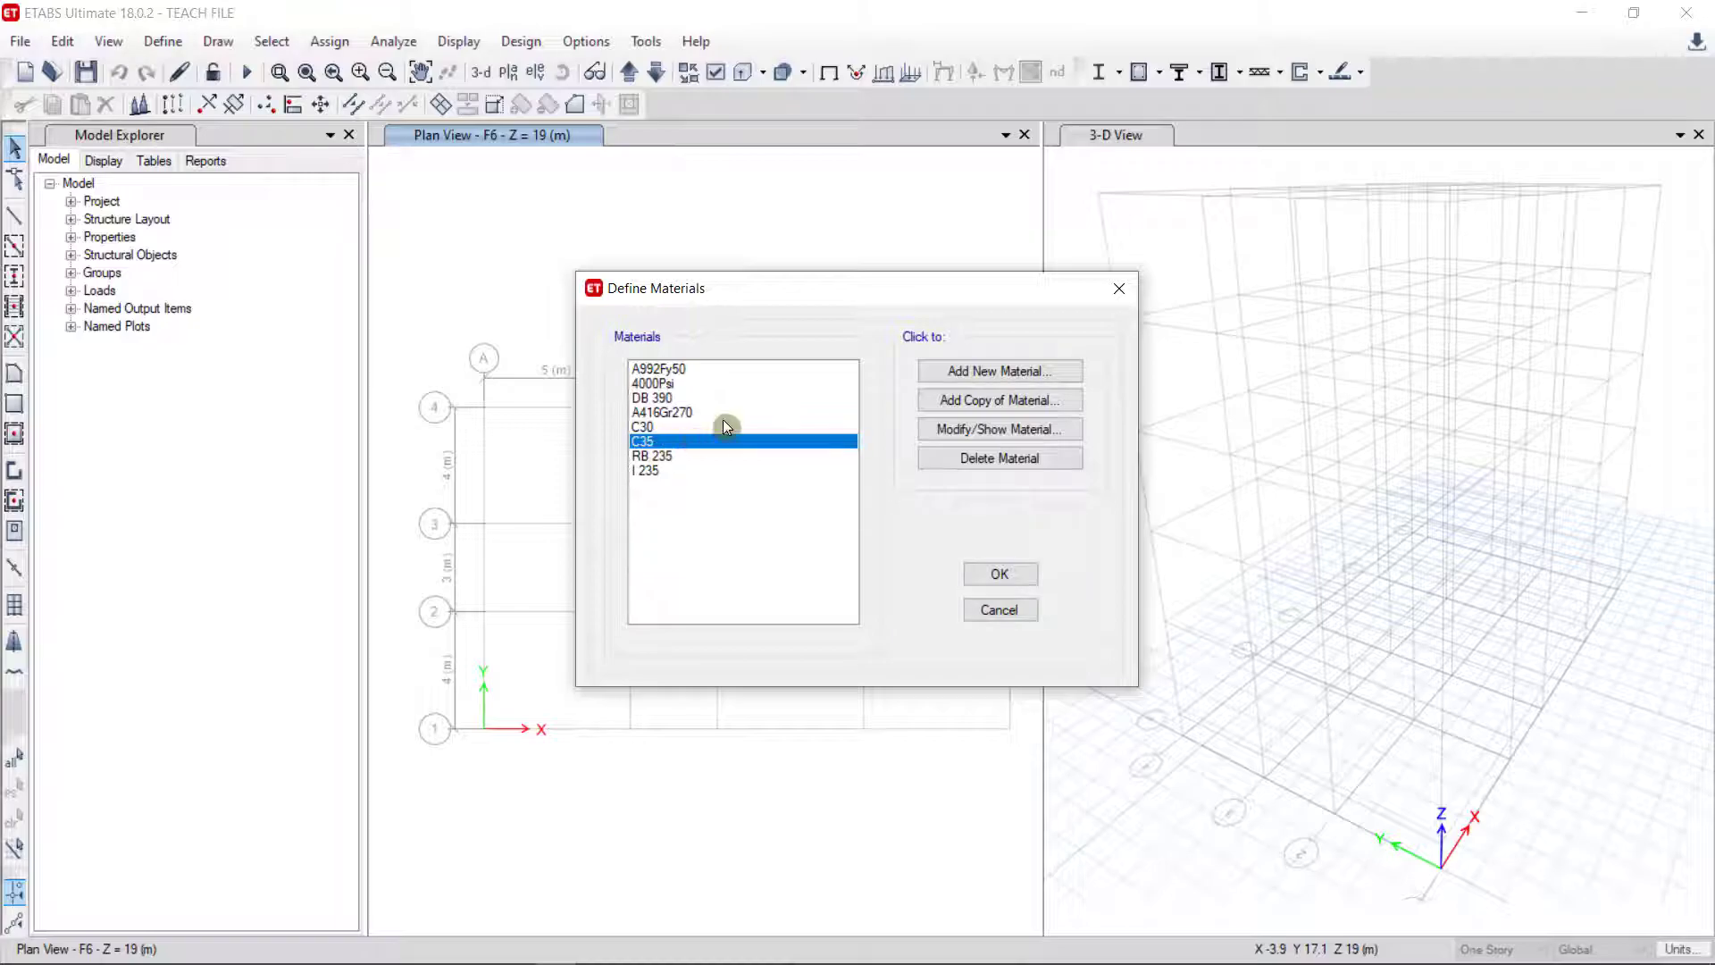
pyautogui.click(1015, 402)
pyautogui.doubleClick(884, 150)
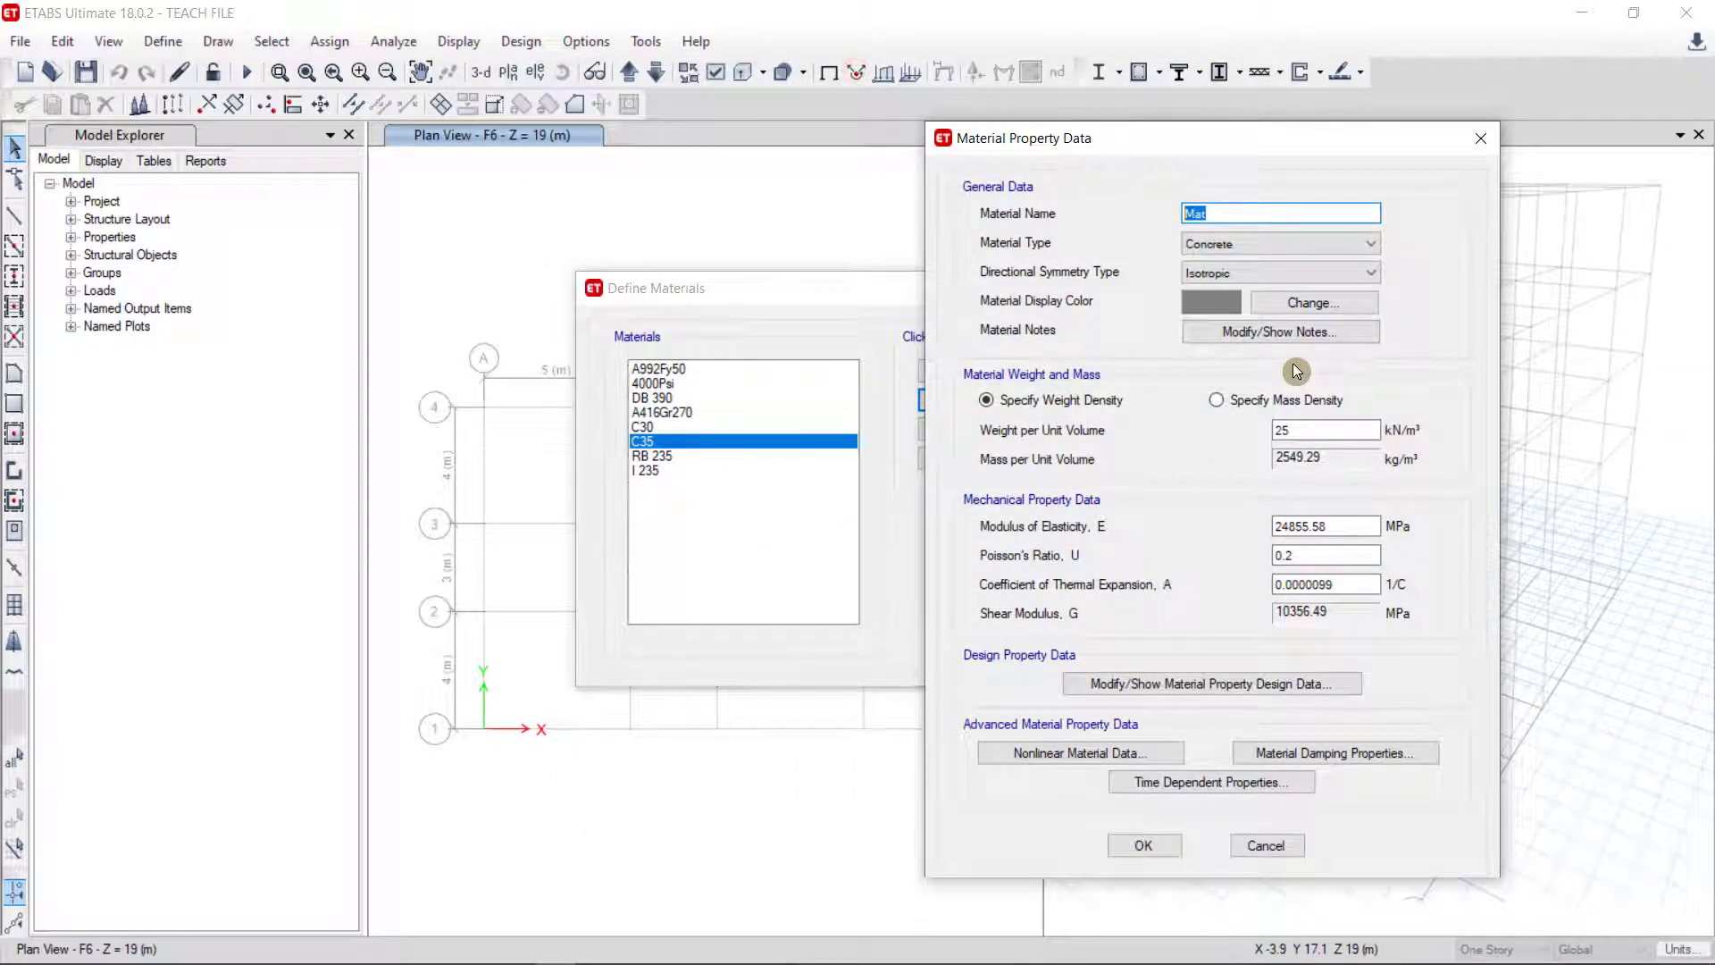
pyautogui.write('C40')
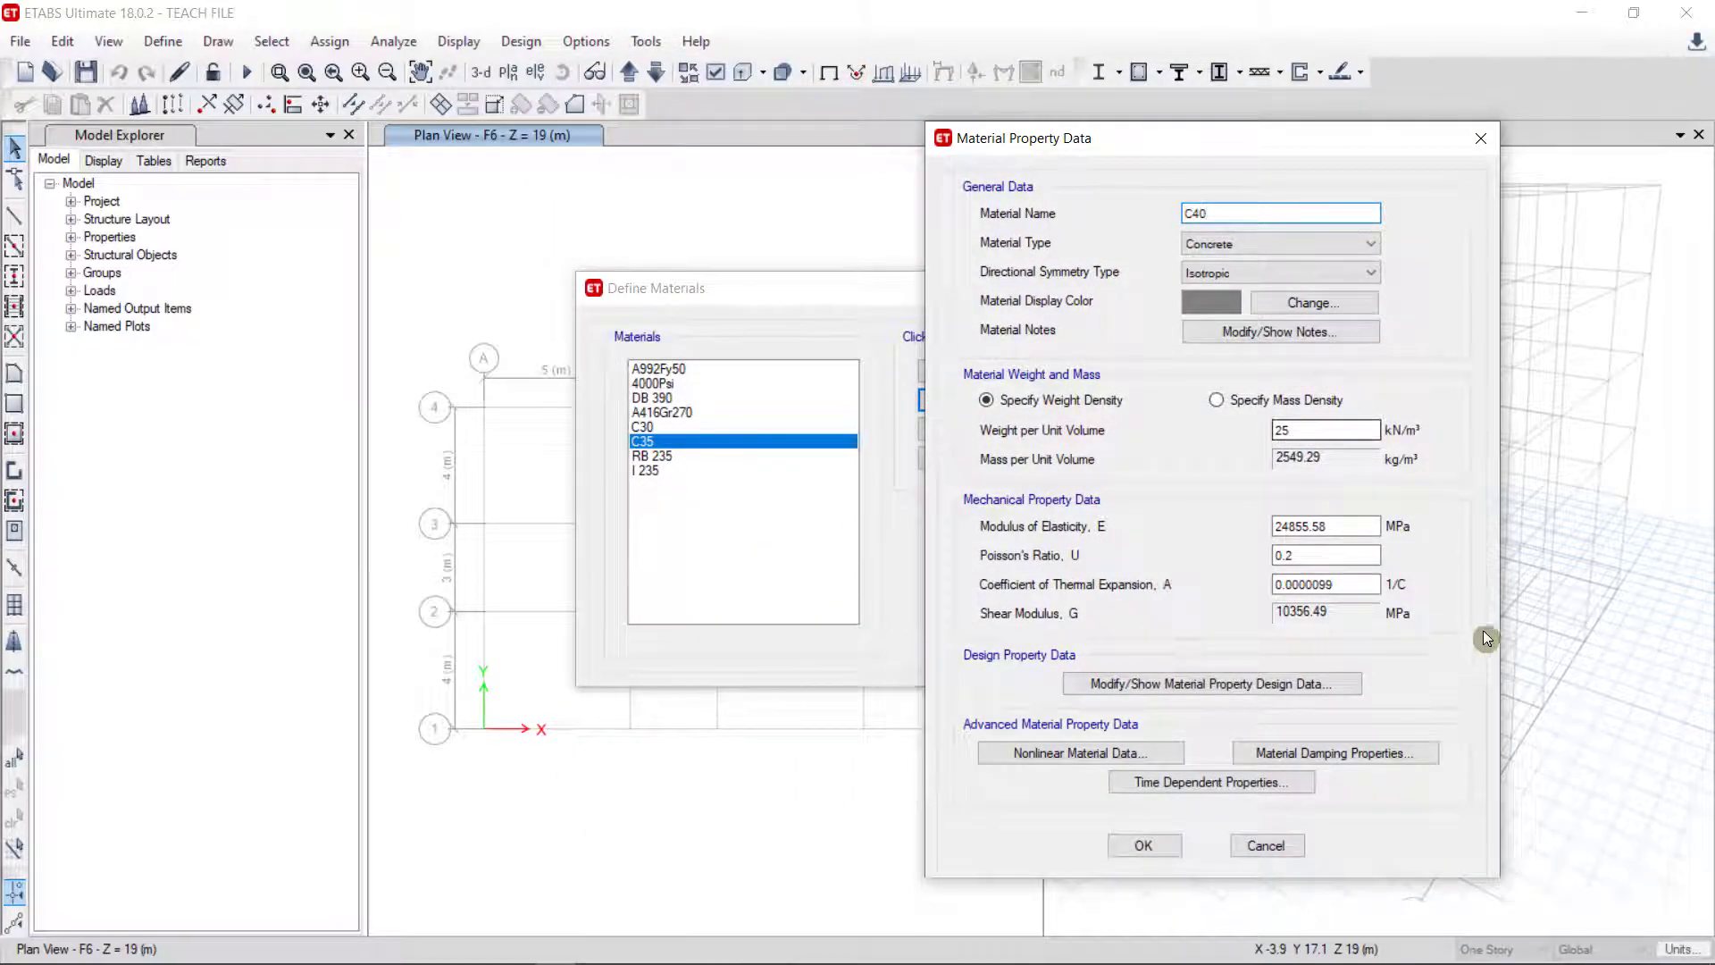
# Set the C40 concrete's specified compressive strength f'c to 40 MPa and save the new material.
pyautogui.click(1287, 684)
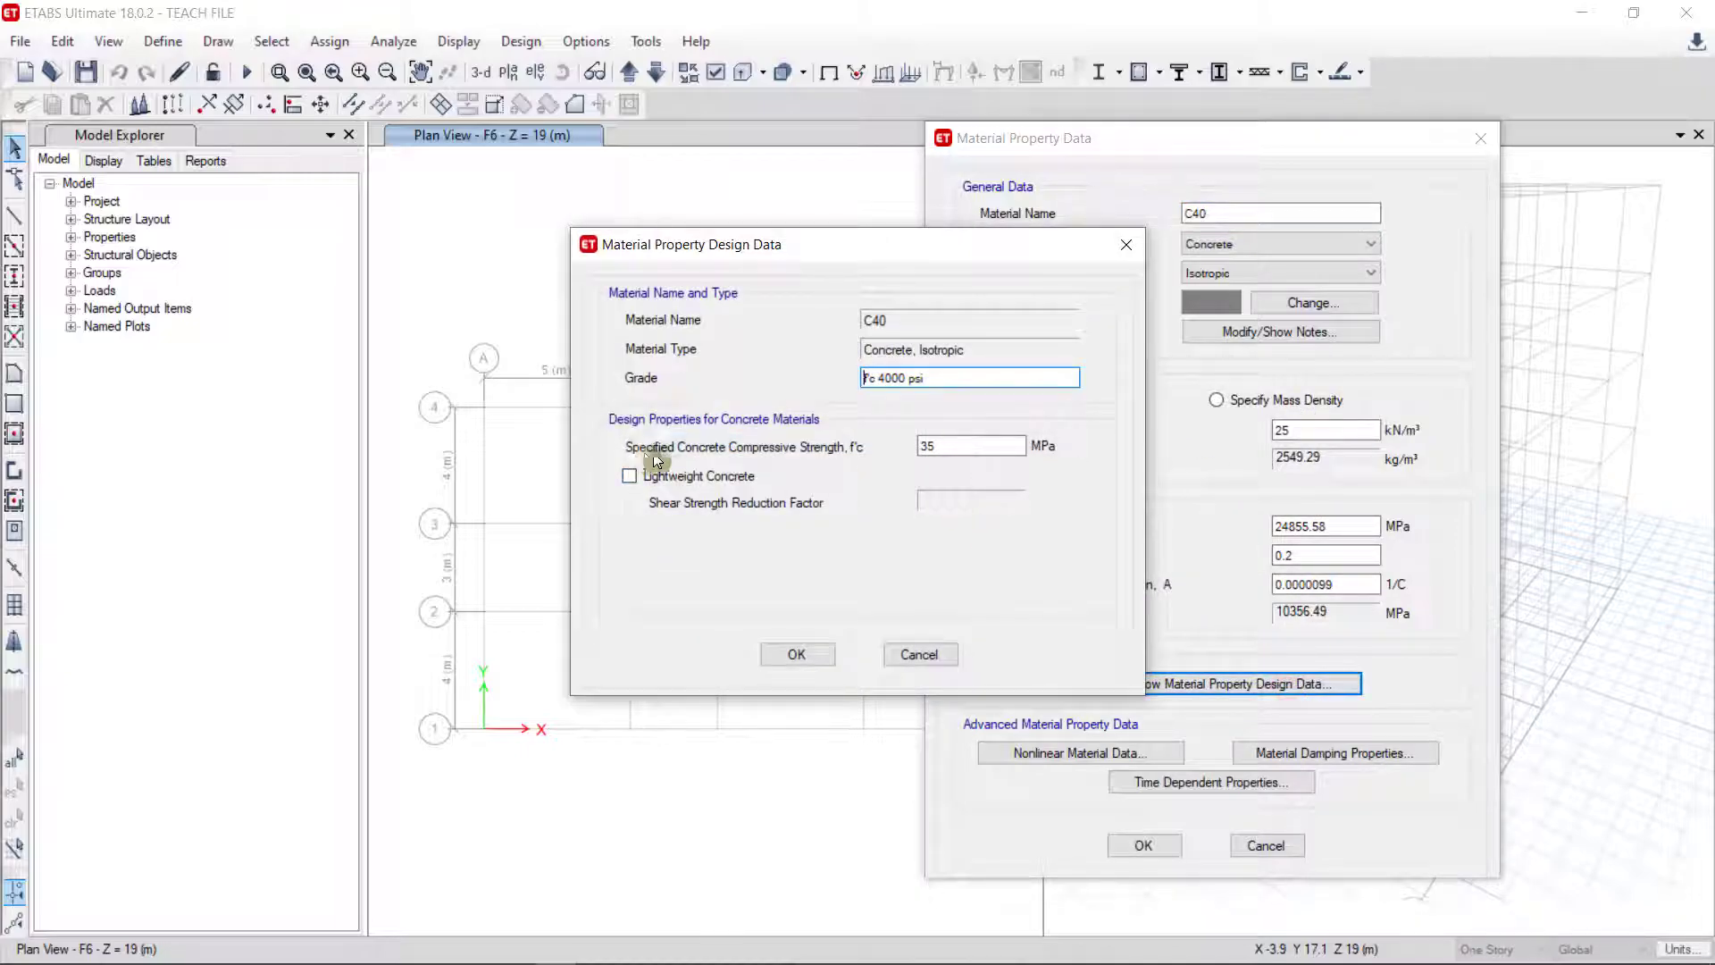
pyautogui.doubleClick(967, 446)
pyautogui.write('40')
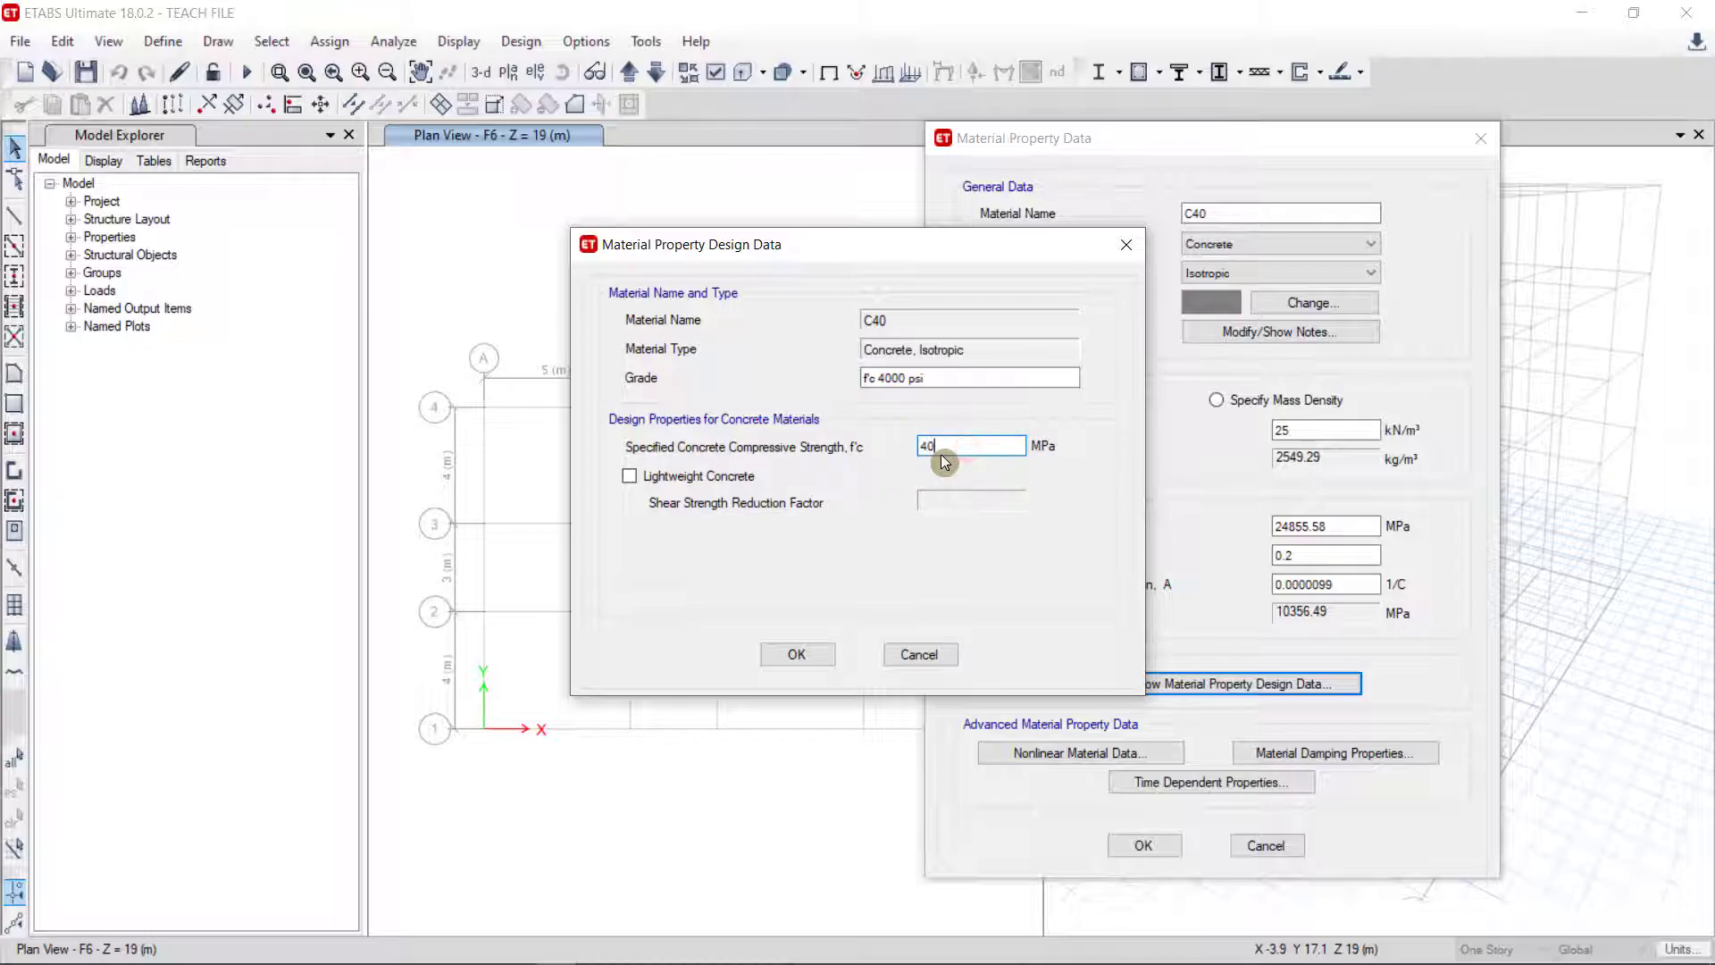
pyautogui.click(794, 654)
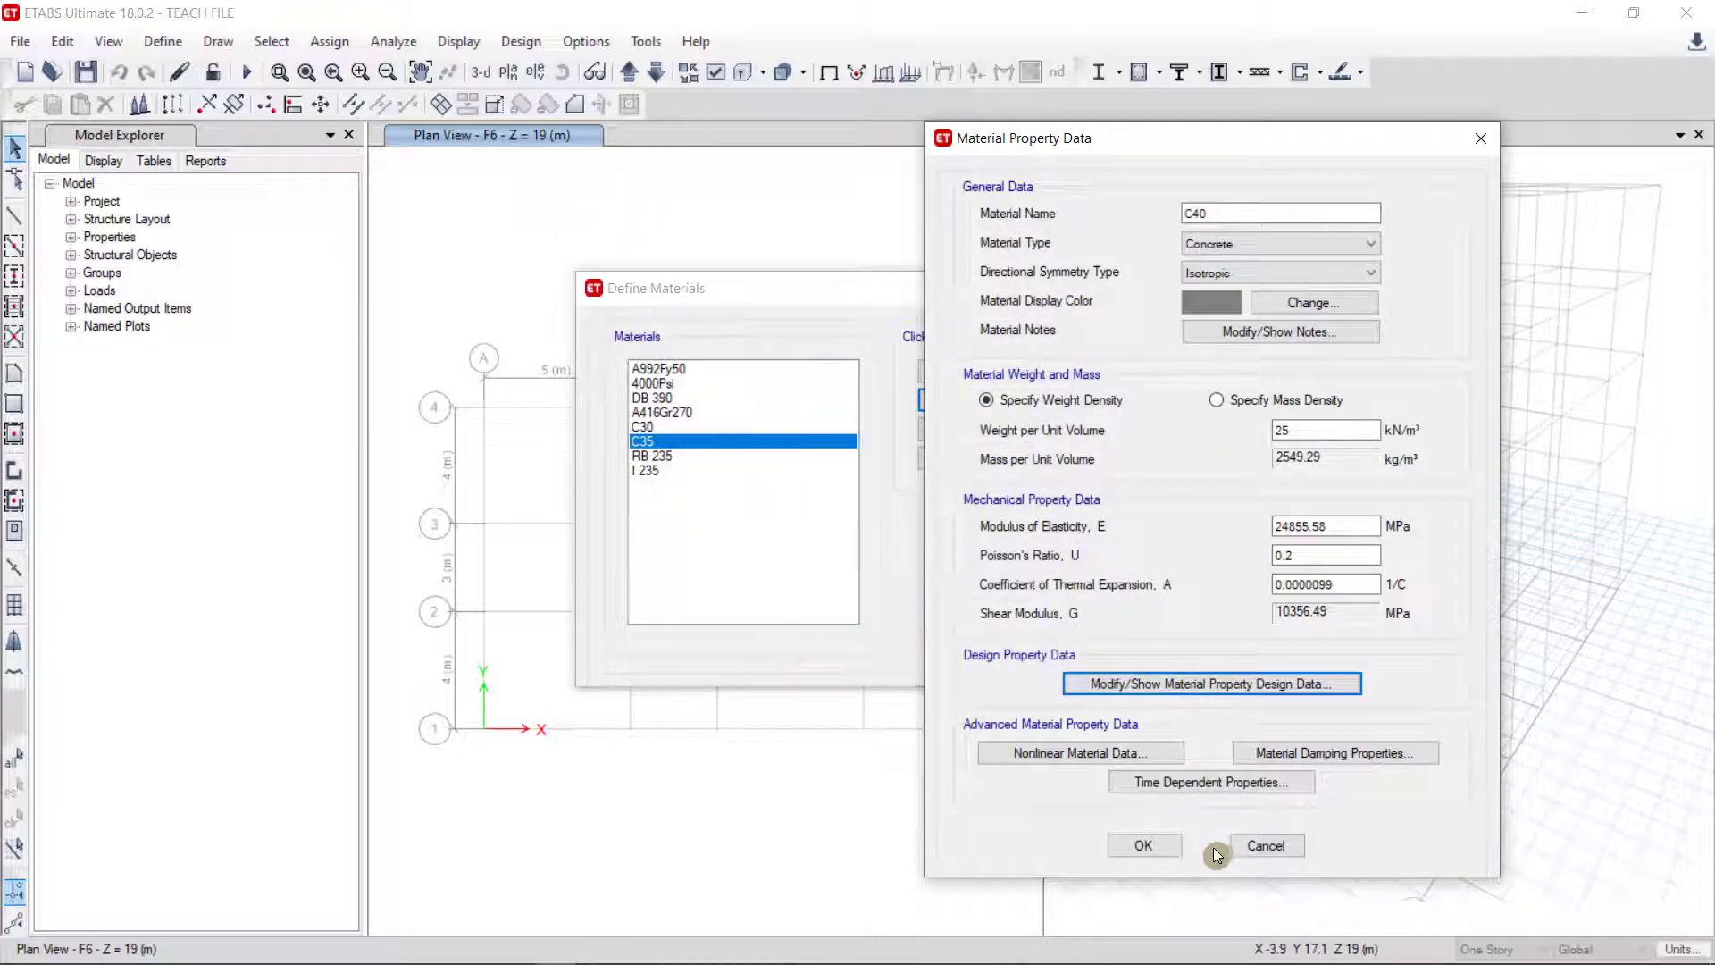
pyautogui.click(1147, 846)
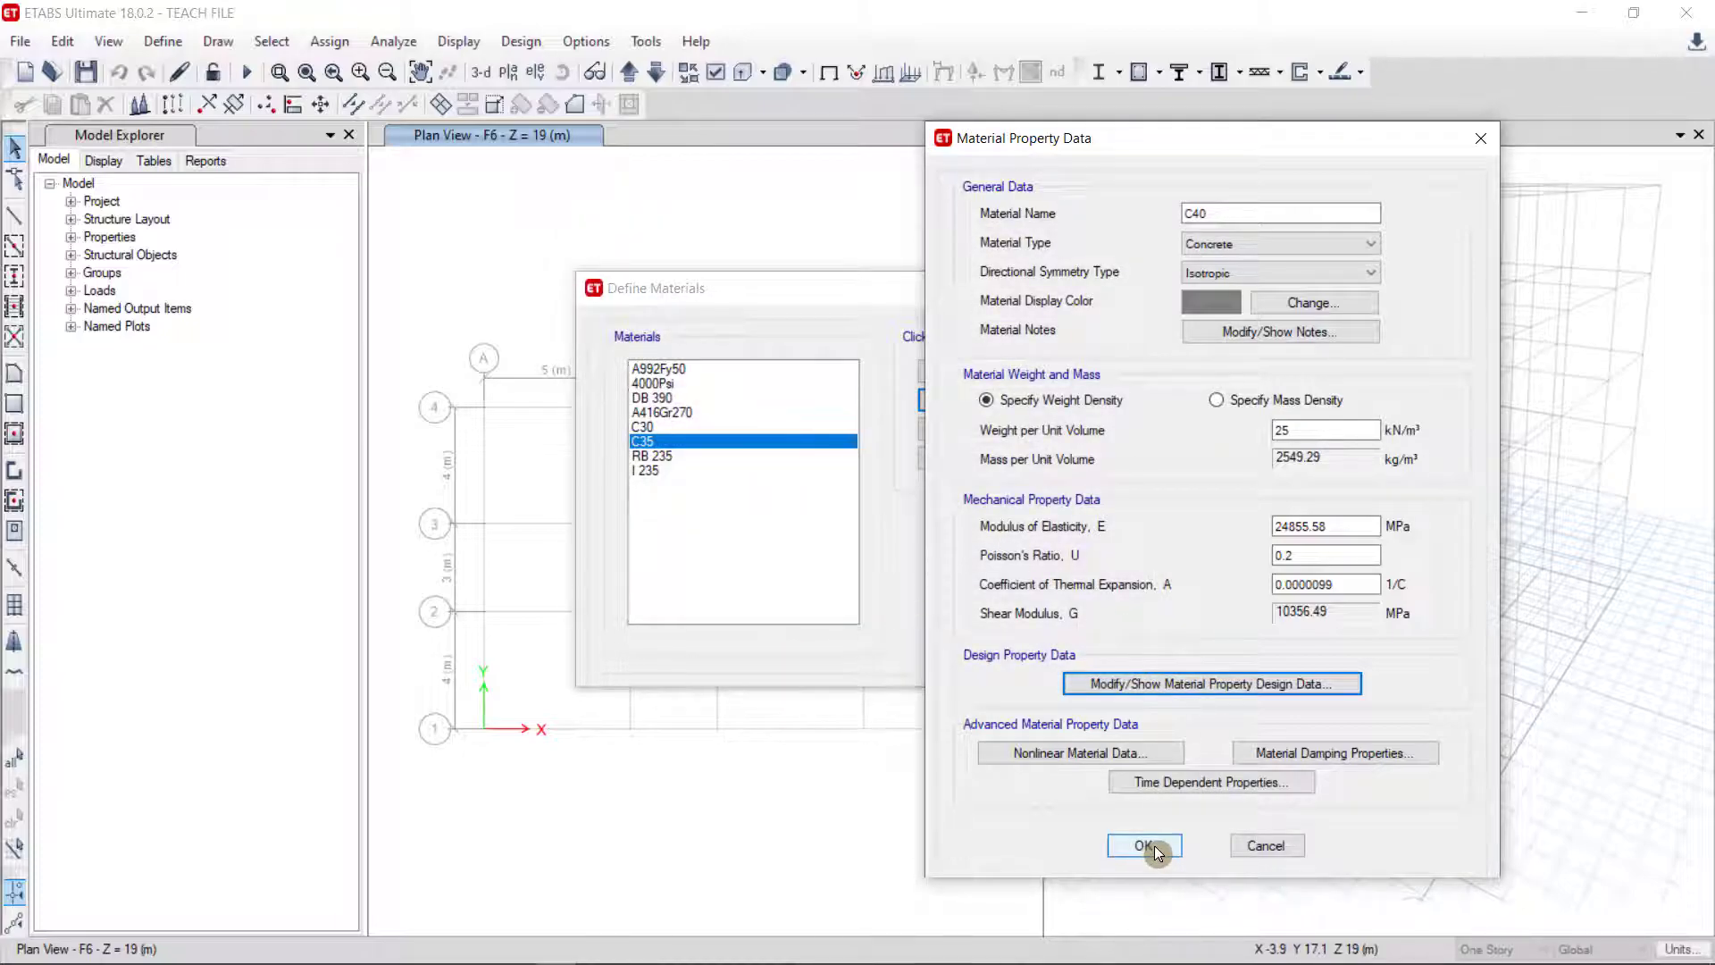